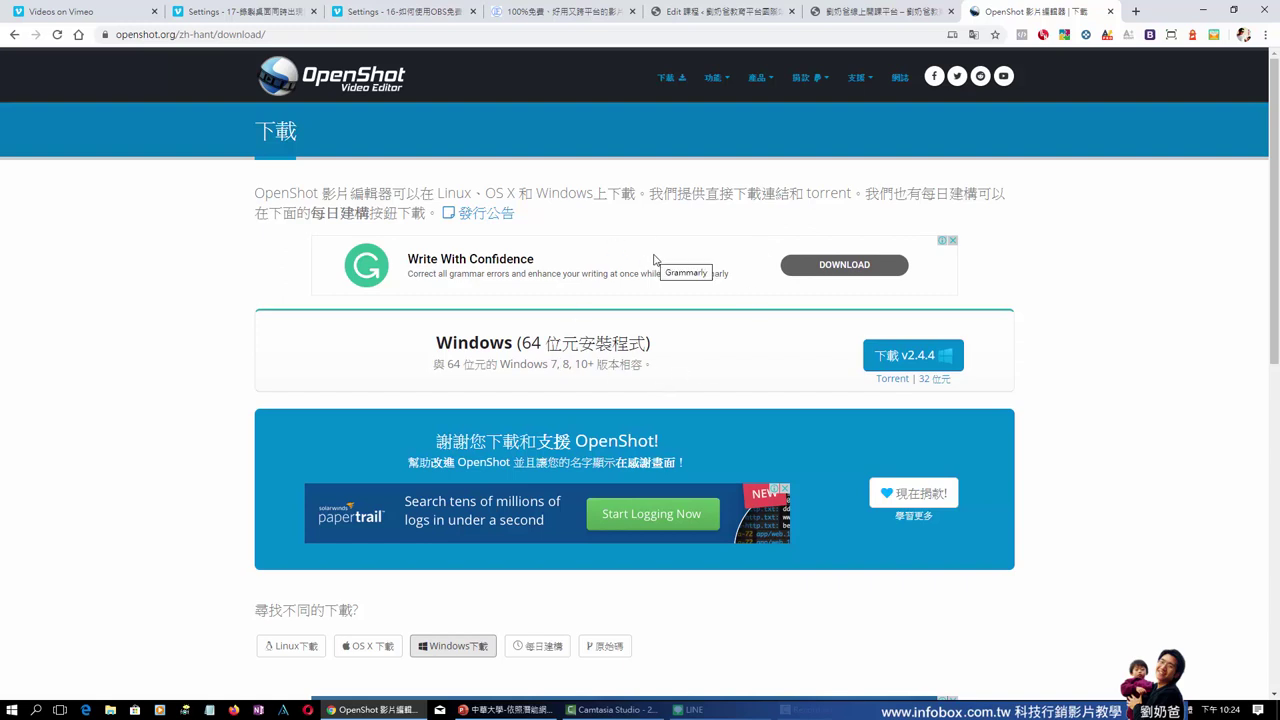
# Check the Windows 64-bit and OS X support details on the OpenShot download page and try the v2.4.4 download
pyautogui.moveTo(436, 343); pyautogui.dragTo(650, 343)
pyautogui.click(520, 343)
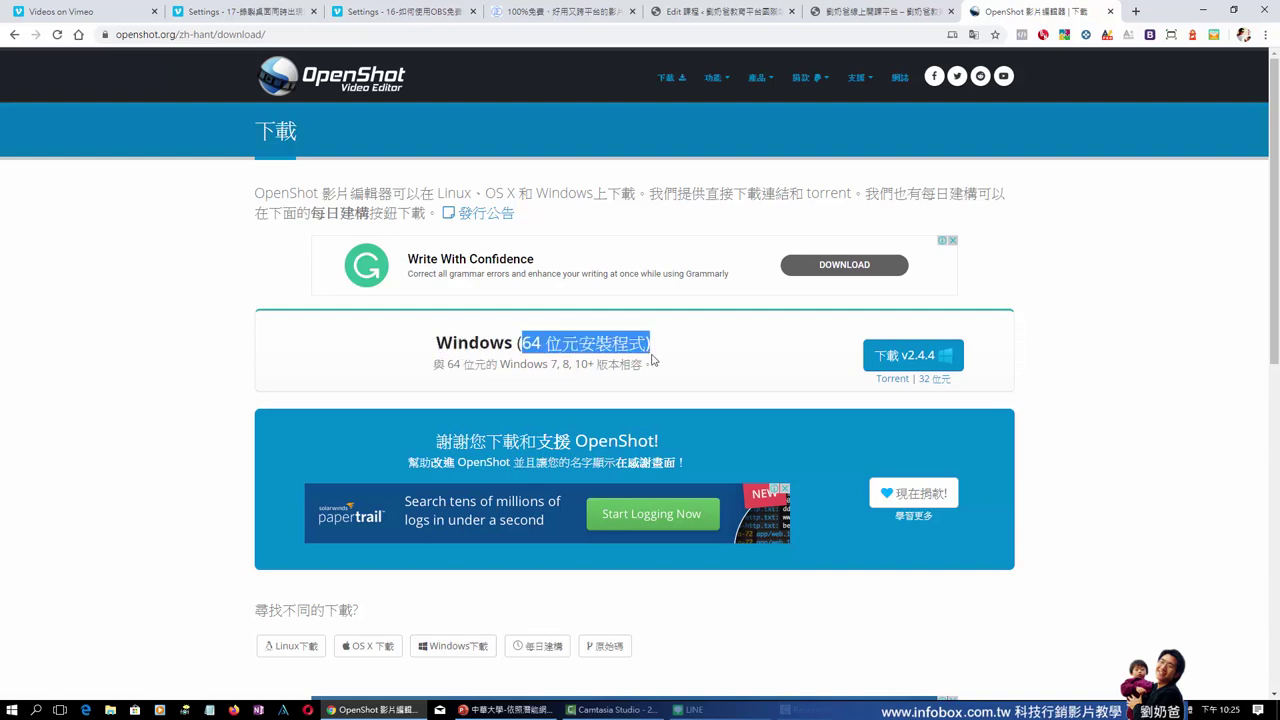
pyautogui.moveTo(549, 364); pyautogui.dragTo(591, 365)
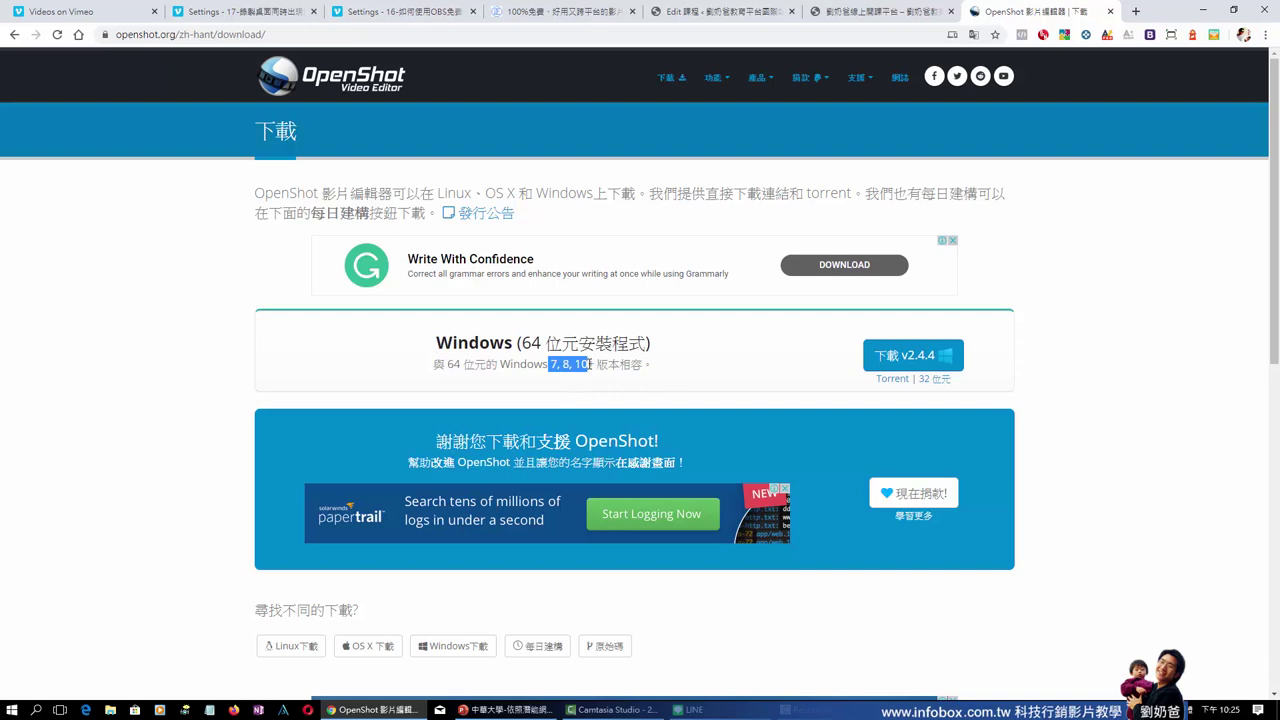
pyautogui.click(899, 361)
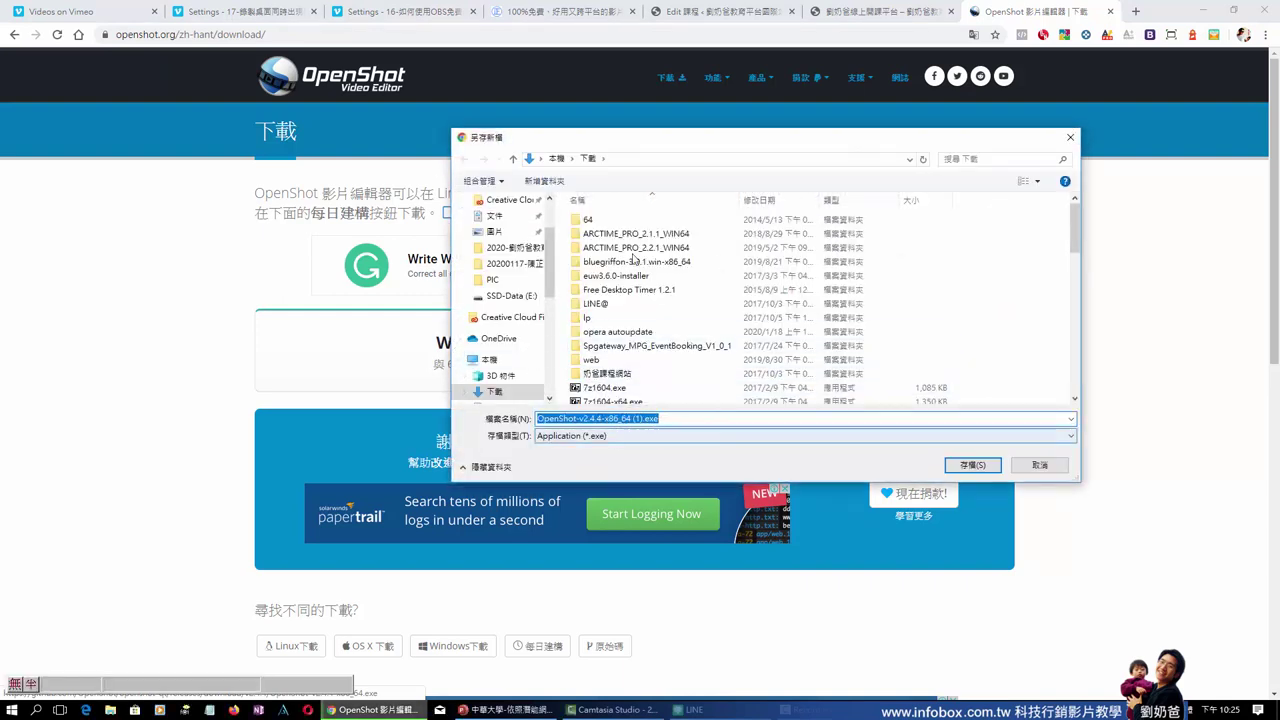
pyautogui.click(1040, 466)
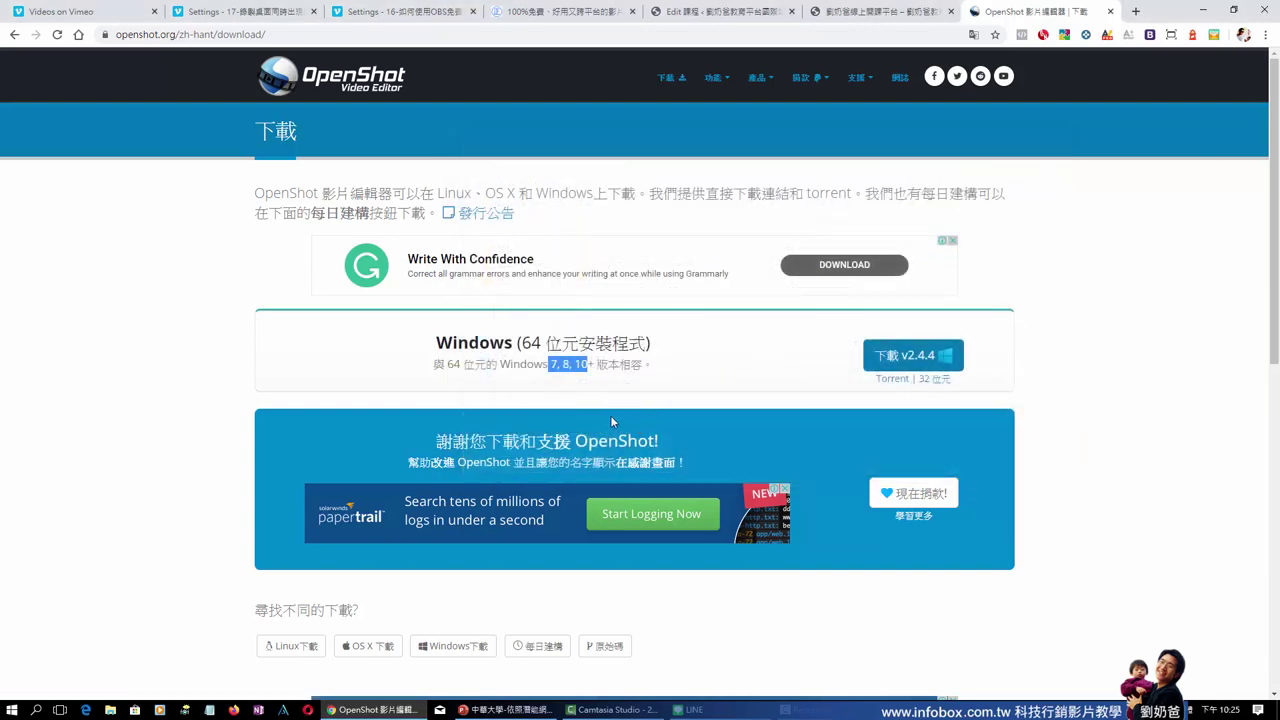
pyautogui.click(733, 370)
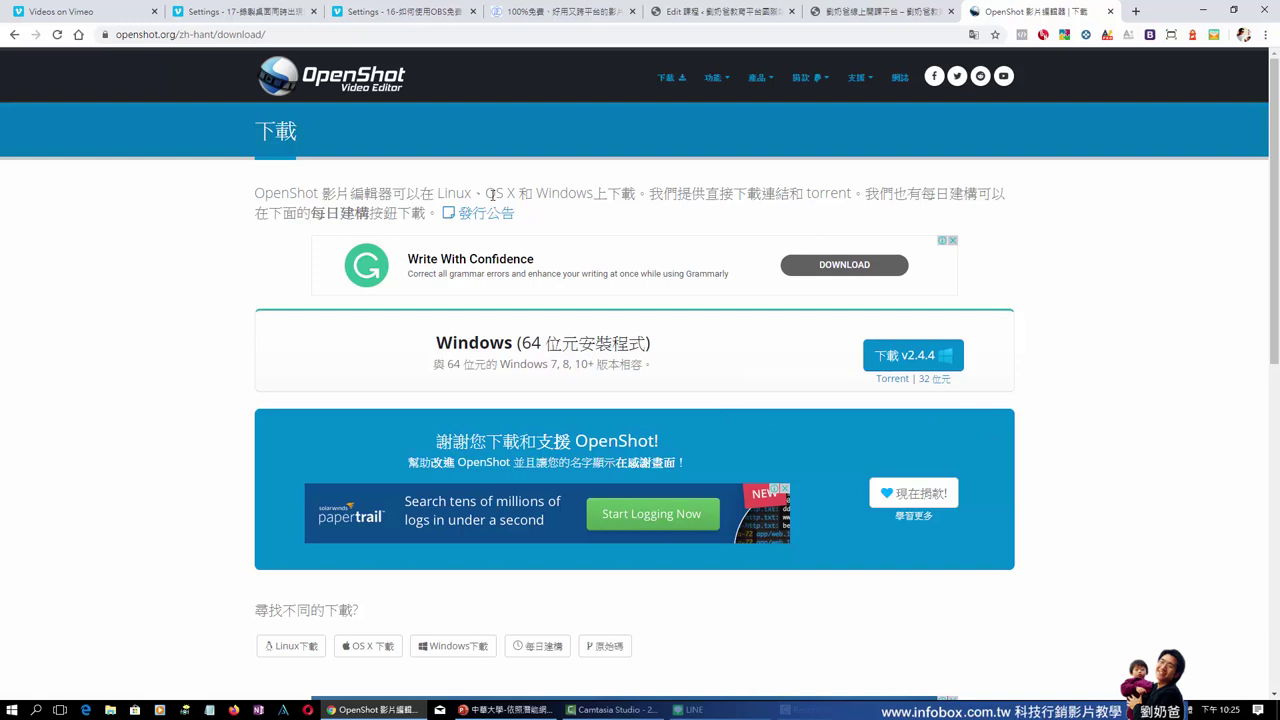
pyautogui.moveTo(489, 194); pyautogui.dragTo(514, 193)
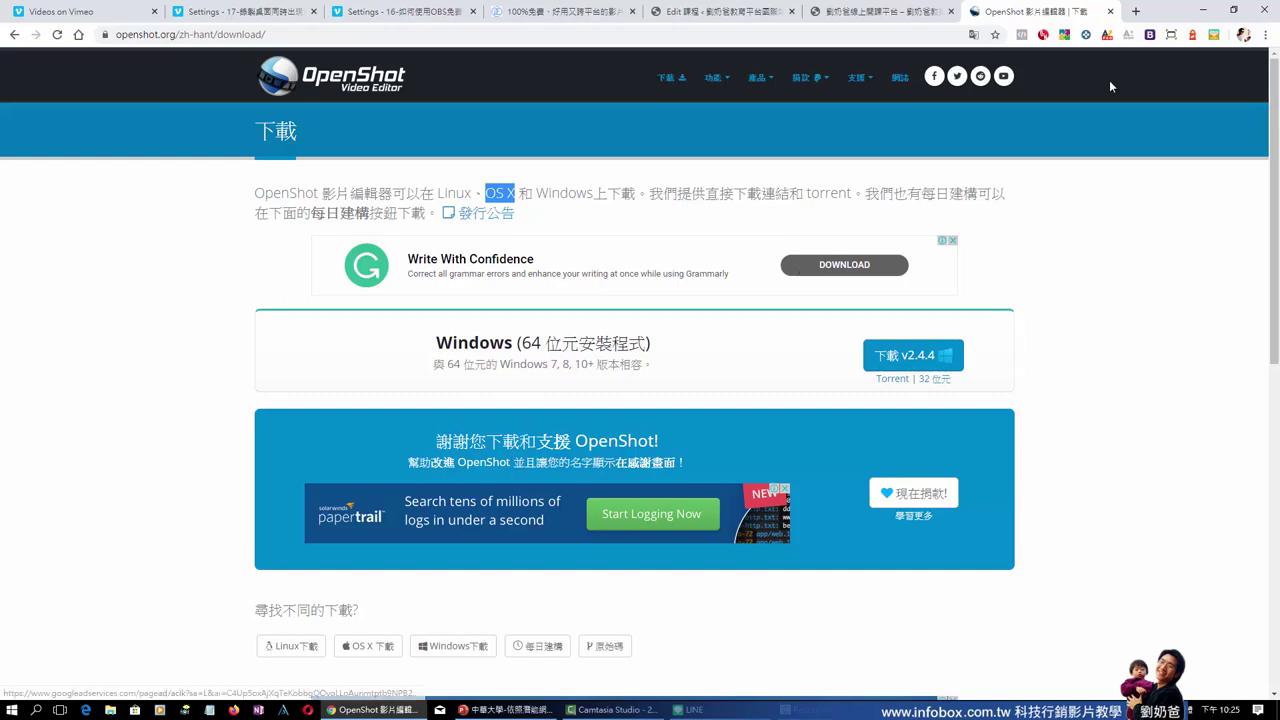
# Minimize the browser and launch OpenShot Video Editor from the installed programs
pyautogui.click(1205, 10)
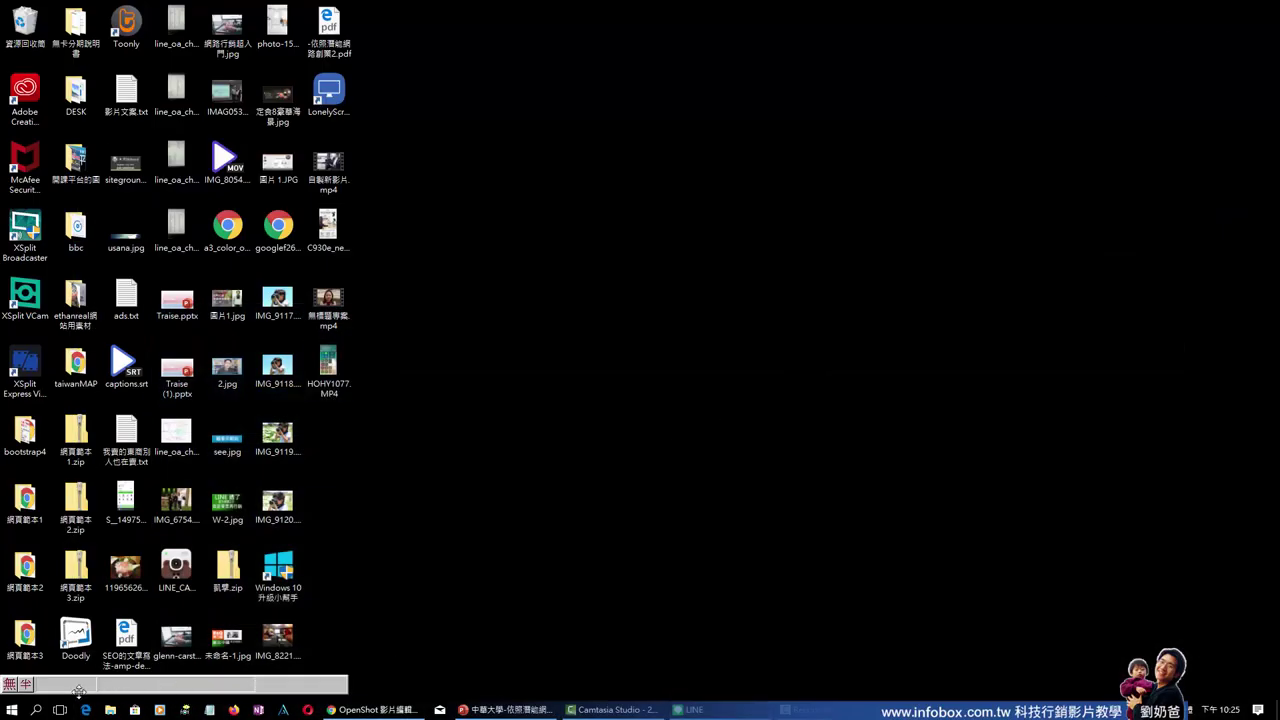
pyautogui.click(13, 709)
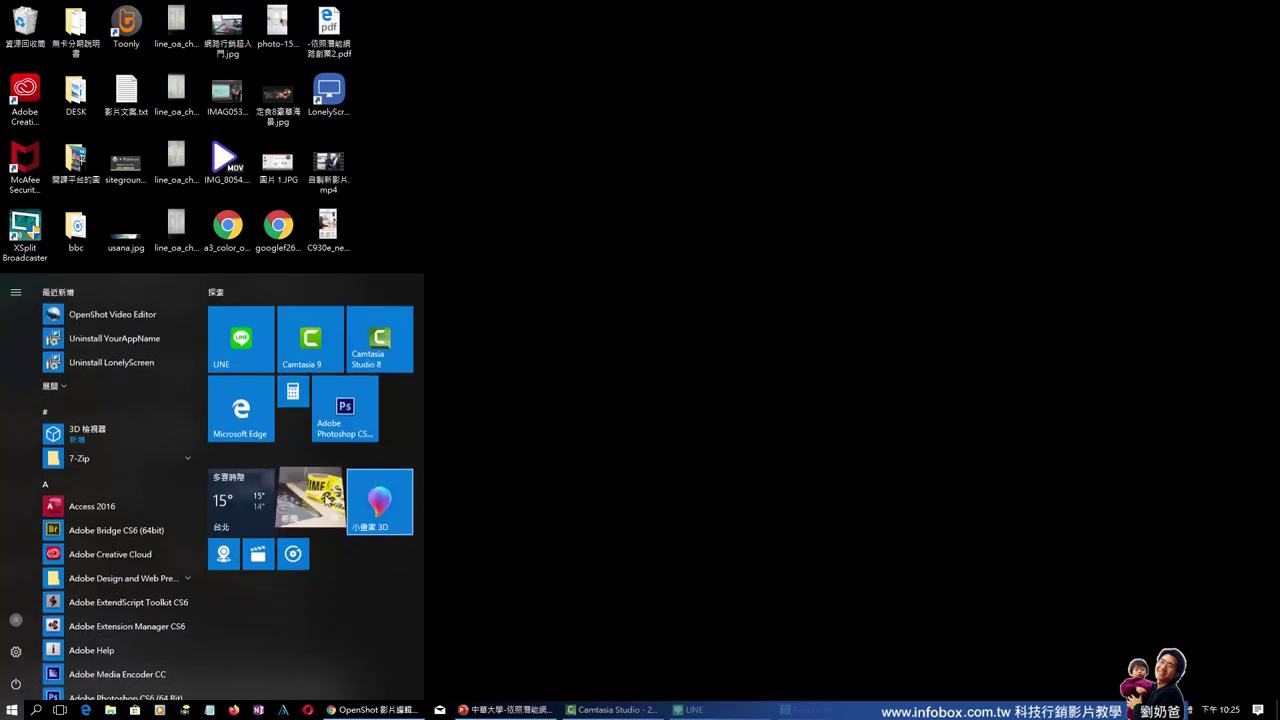
pyautogui.click(110, 315)
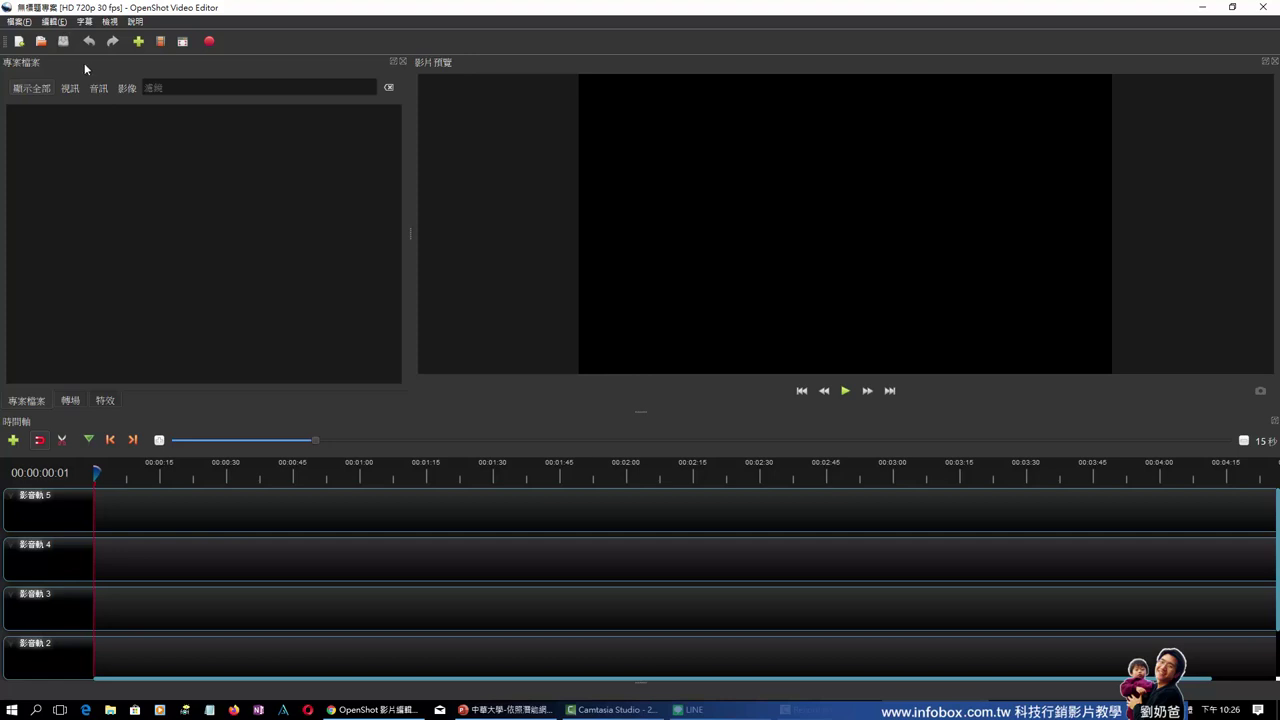
# Set the project profile to HD 1080p 30 fps (1920x1080)
pyautogui.click(17, 22)
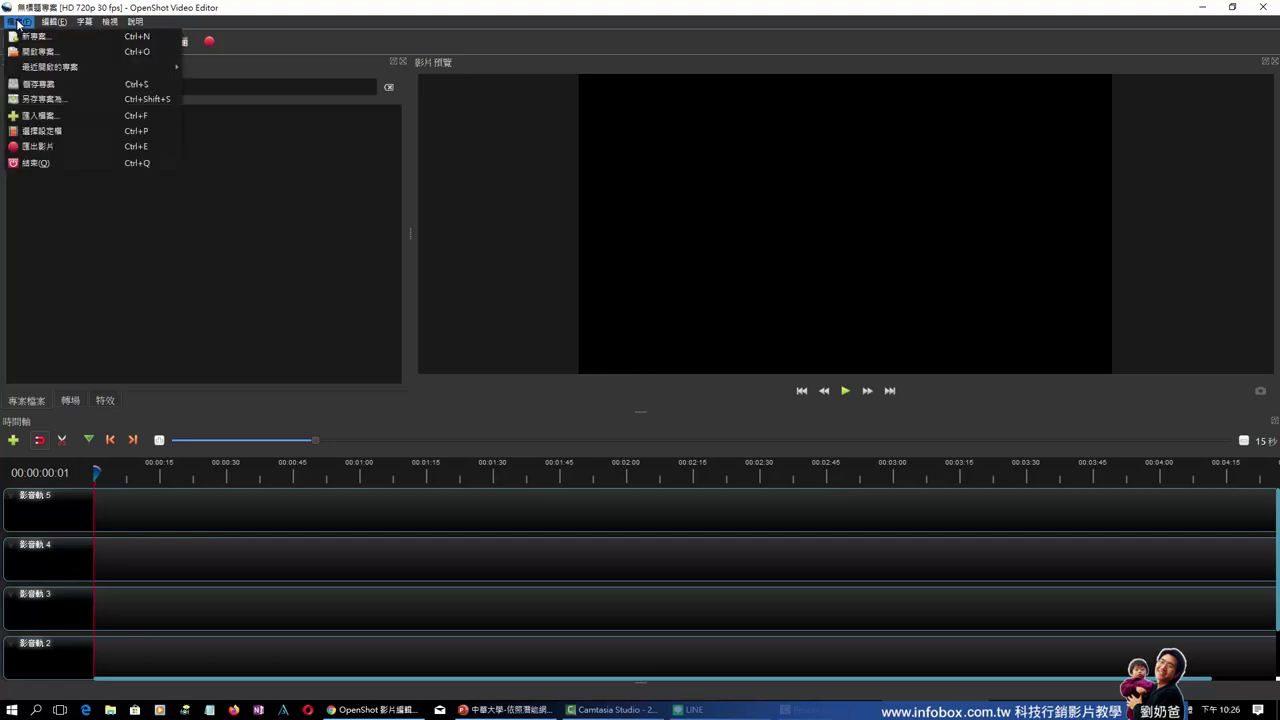
pyautogui.click(73, 130)
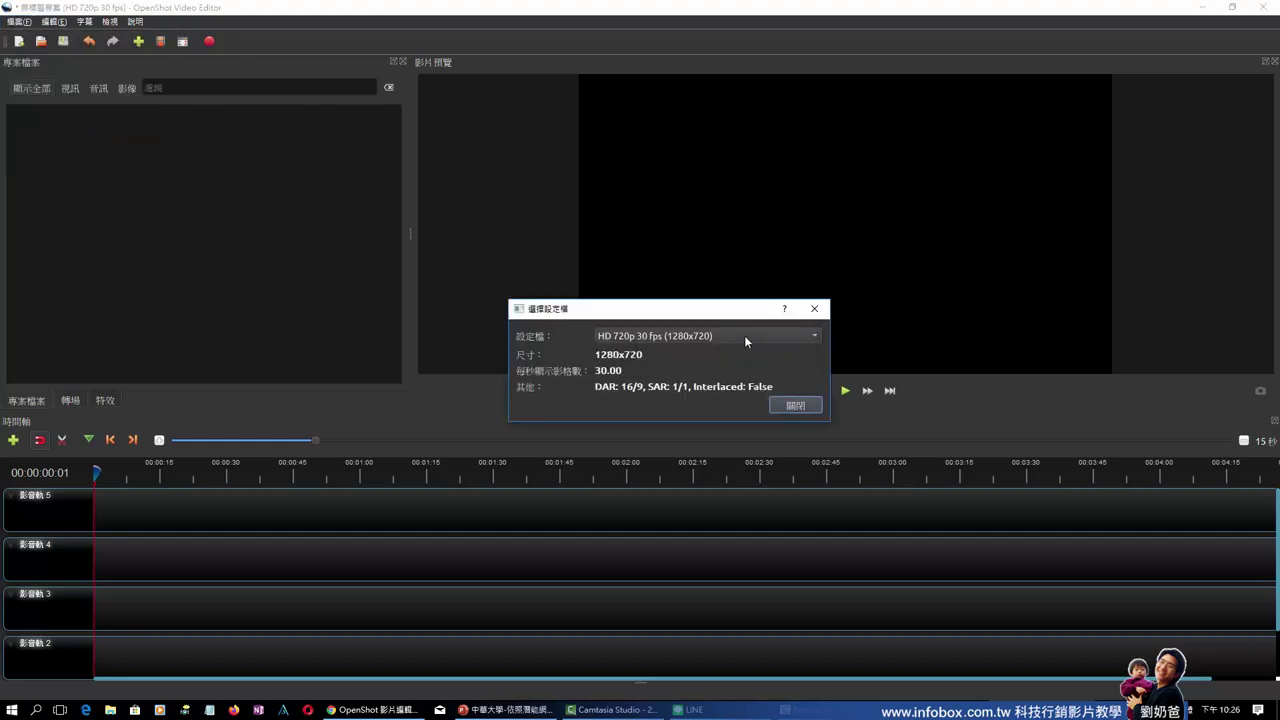
pyautogui.click(744, 337)
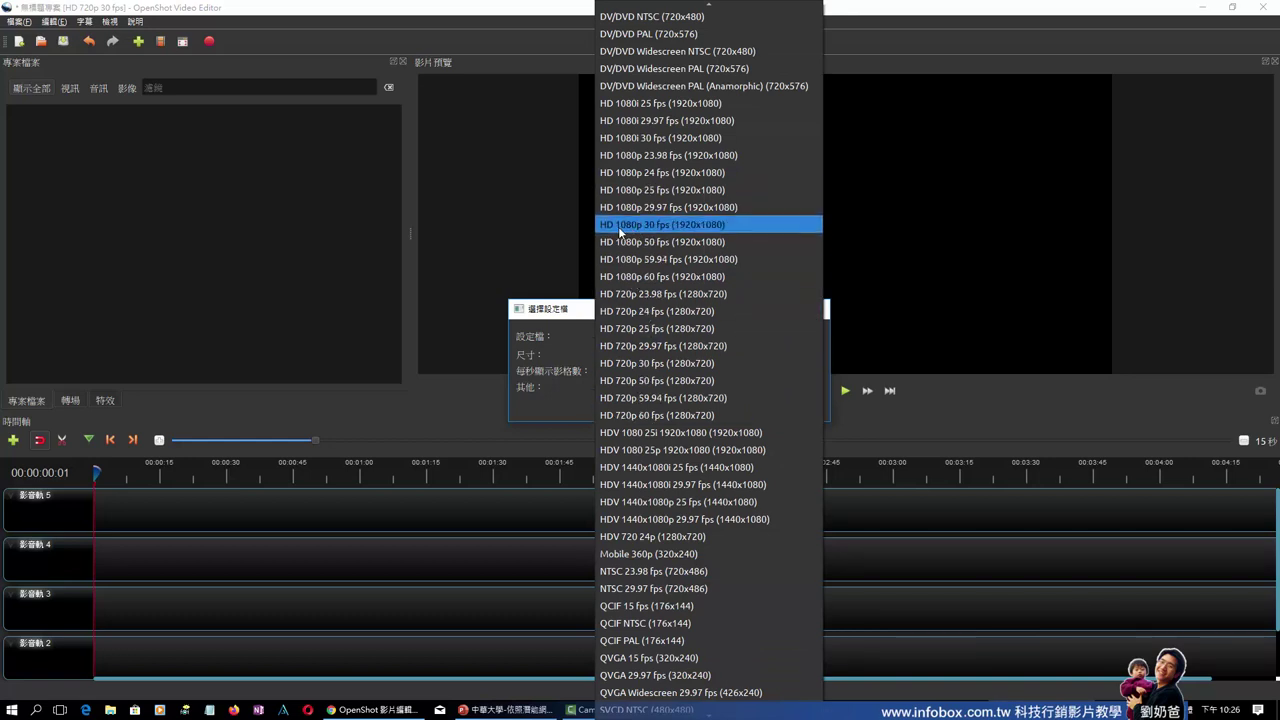
pyautogui.click(697, 224)
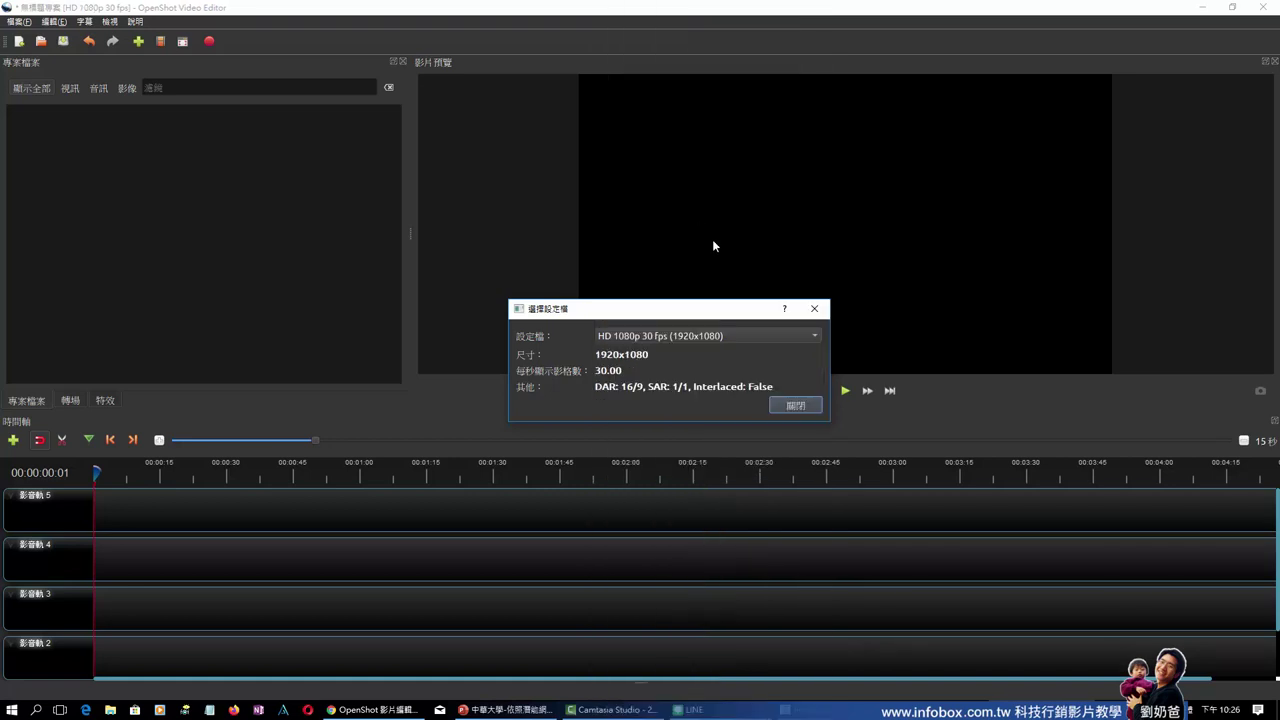
pyautogui.click(797, 406)
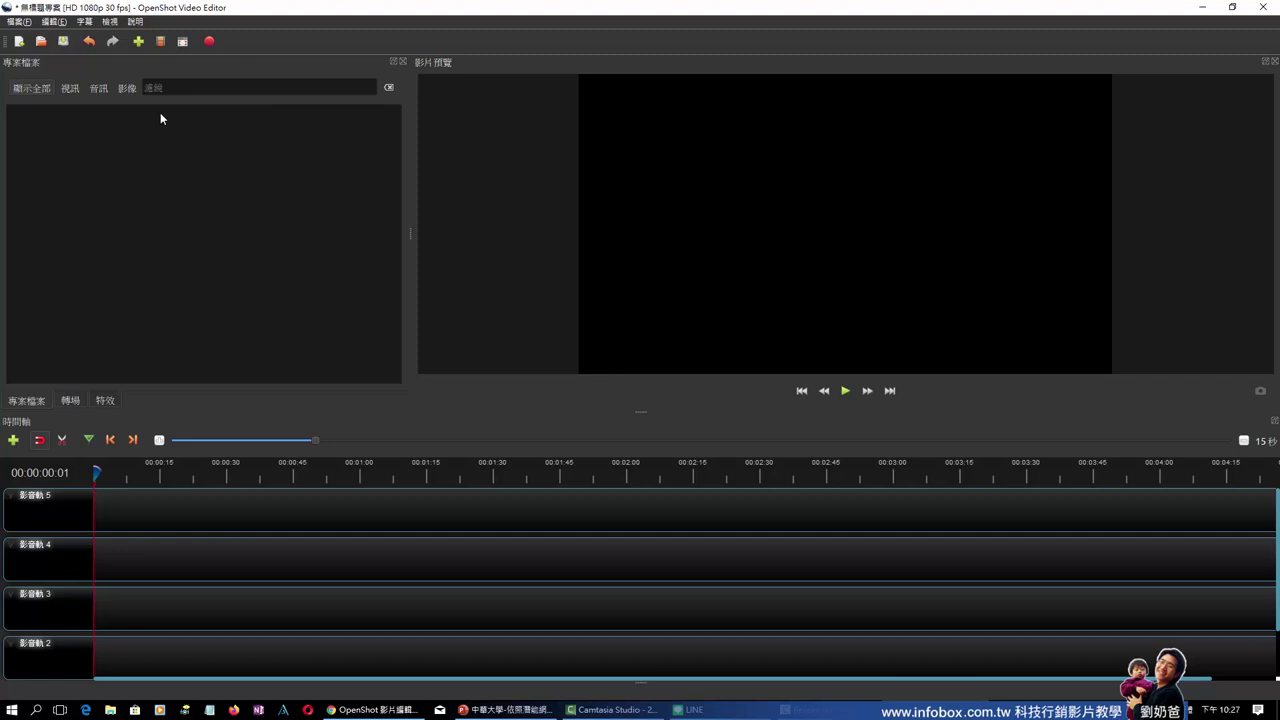
# Import 自製新影片.mp4, 無標題專案.mp4, 定食8豪華海景.jpg, 圖片 1.JPG and 網路行銷超入門.jpg from the desktop folder into the project
pyautogui.click(139, 42)
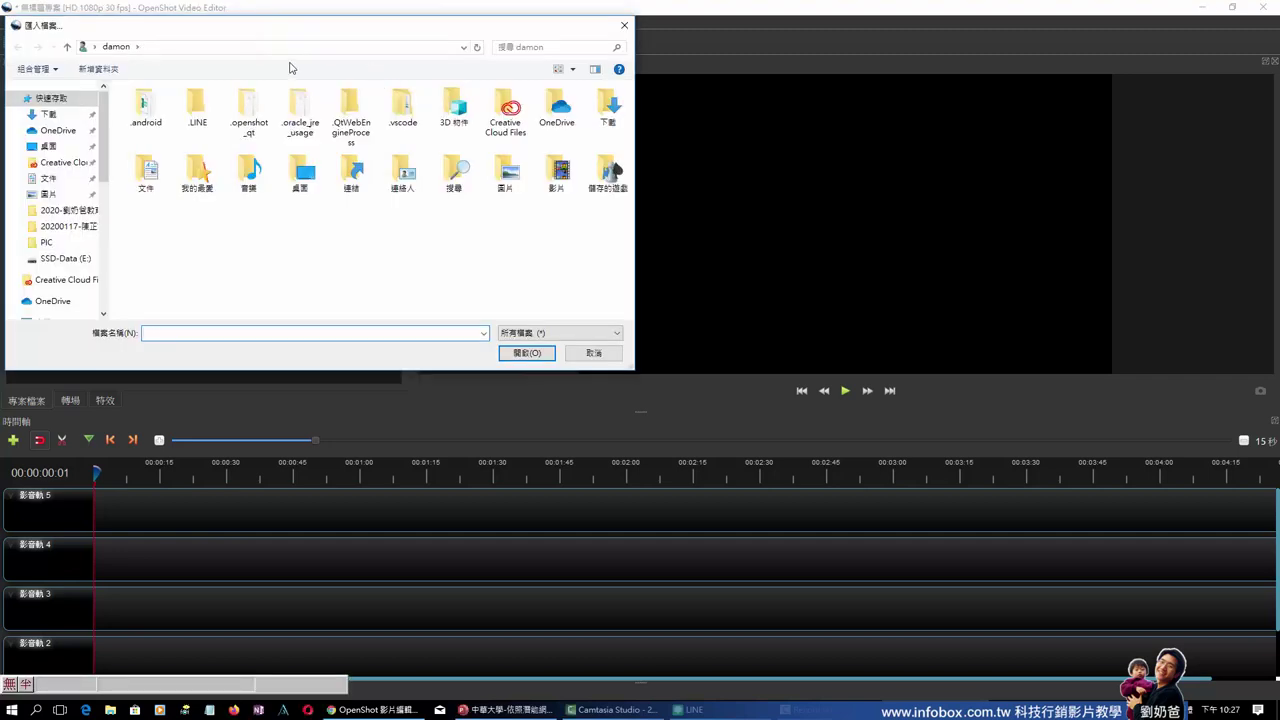
pyautogui.click(70, 148)
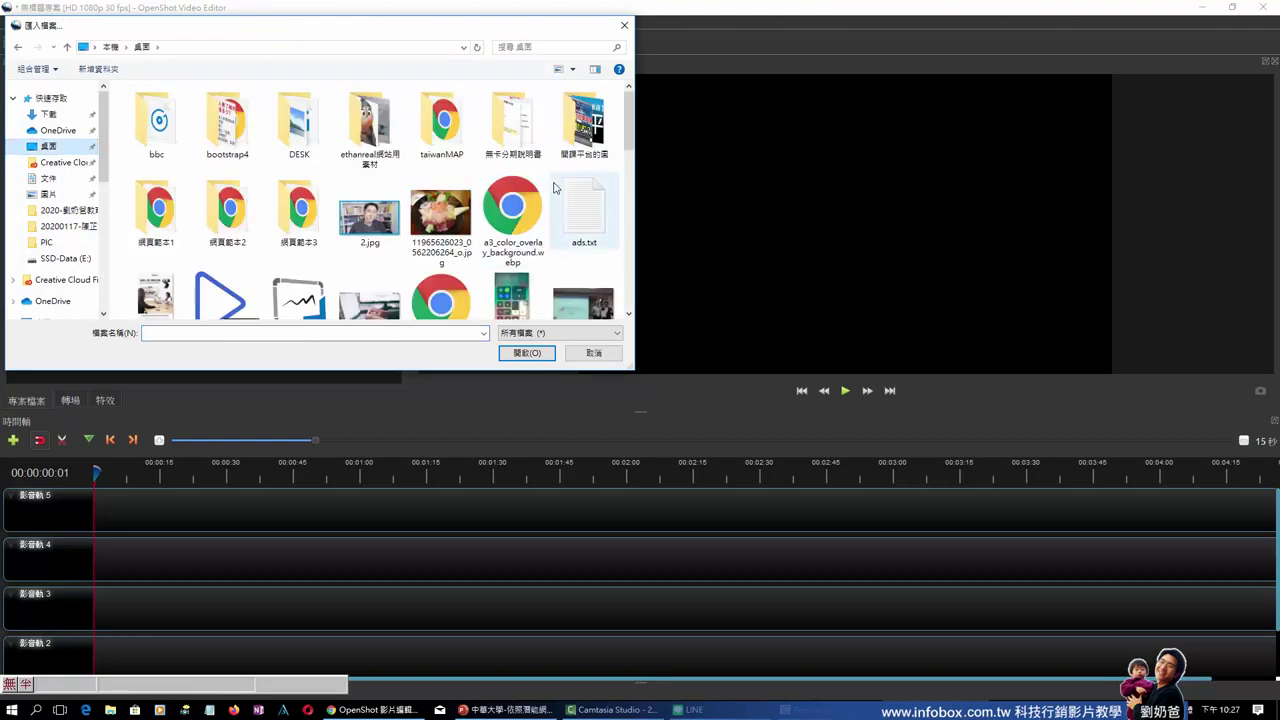
pyautogui.moveTo(627, 140); pyautogui.dragTo(615, 298)
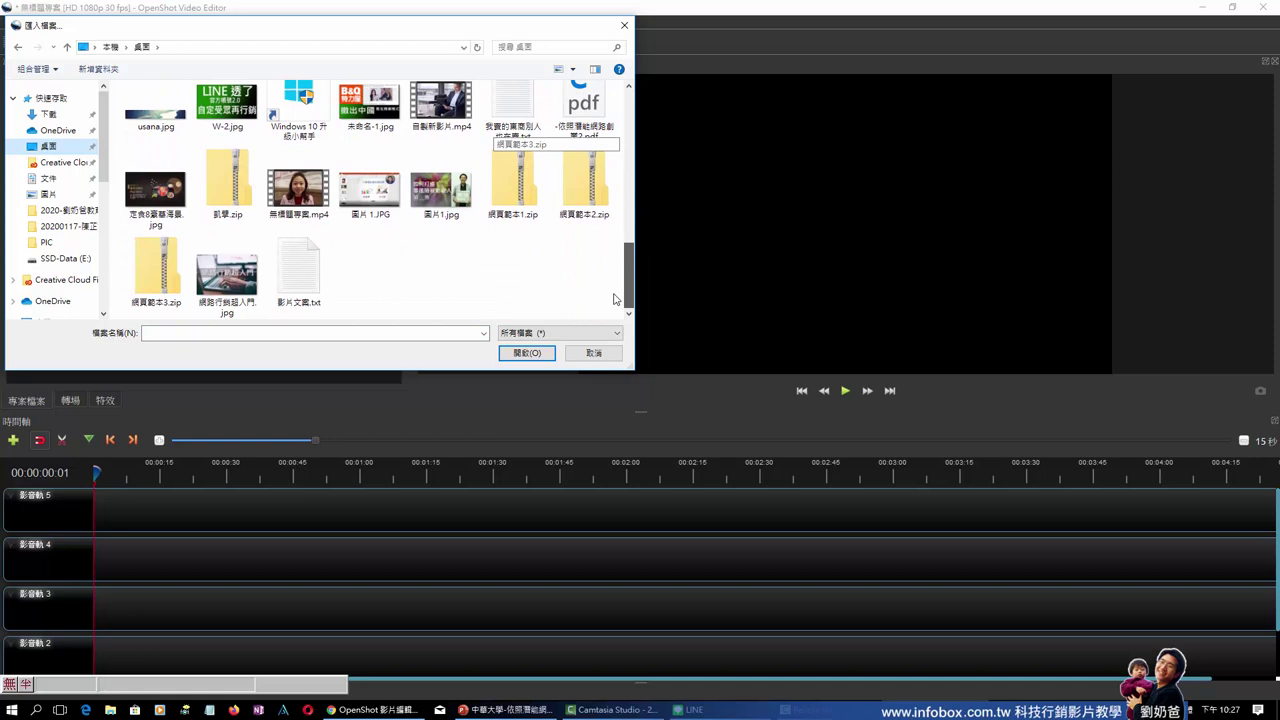
pyautogui.click(305, 200)
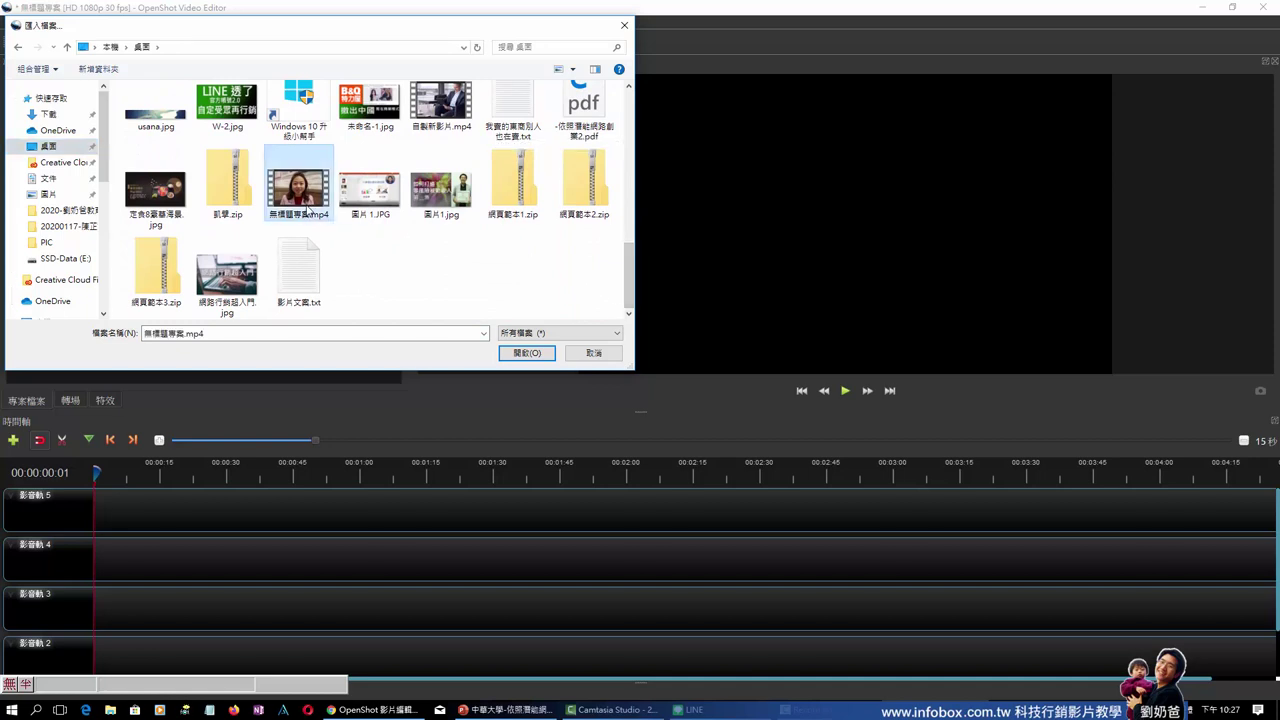
pyautogui.keyDown('ctrl'); pyautogui.click(449, 130); pyautogui.keyUp('ctrl')
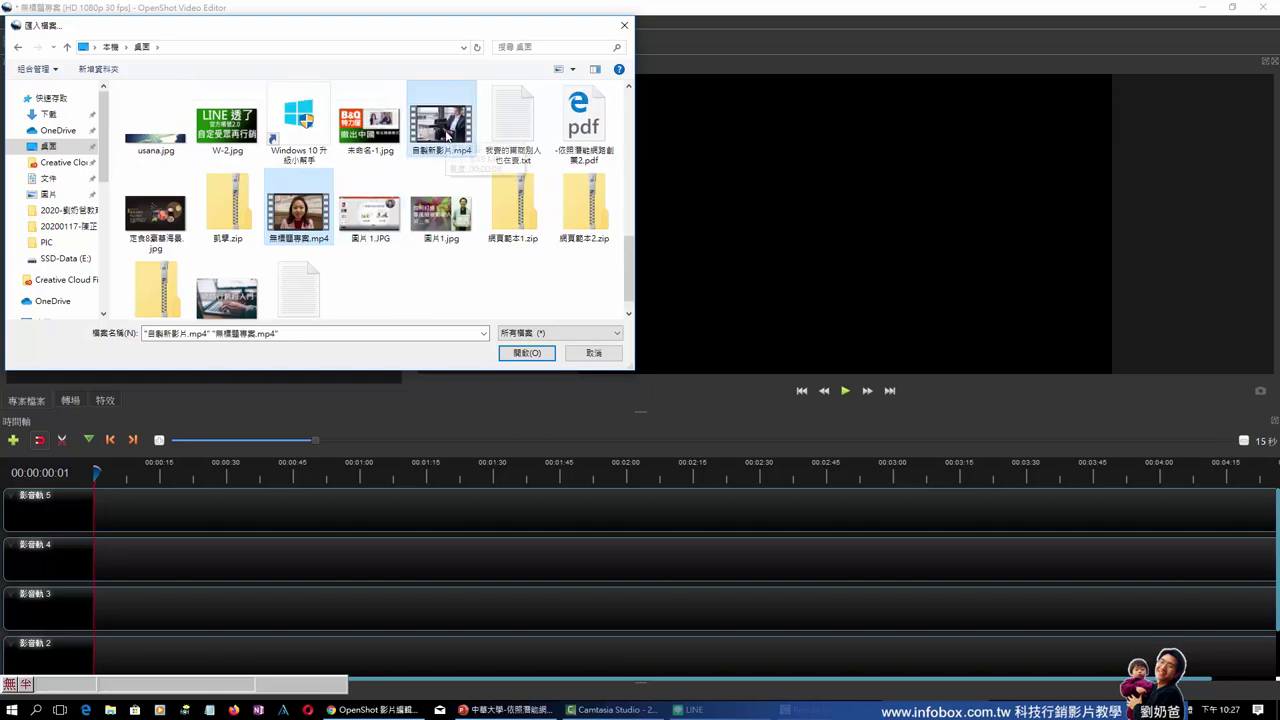
pyautogui.keyDown('ctrl'); pyautogui.click(162, 214); pyautogui.keyUp('ctrl')
pyautogui.keyDown('ctrl'); pyautogui.click(391, 229); pyautogui.keyUp('ctrl')
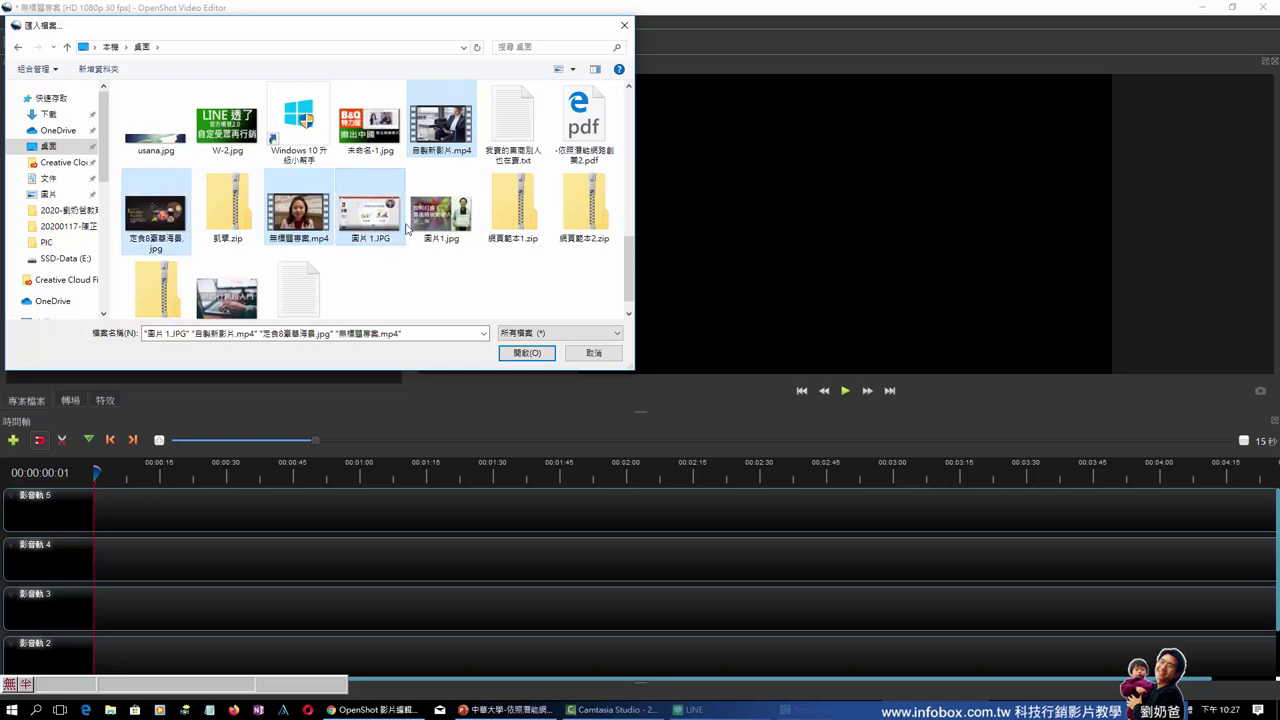
pyautogui.keyDown('ctrl'); pyautogui.click(248, 285); pyautogui.keyUp('ctrl')
pyautogui.scroll(-1, 250, 285)
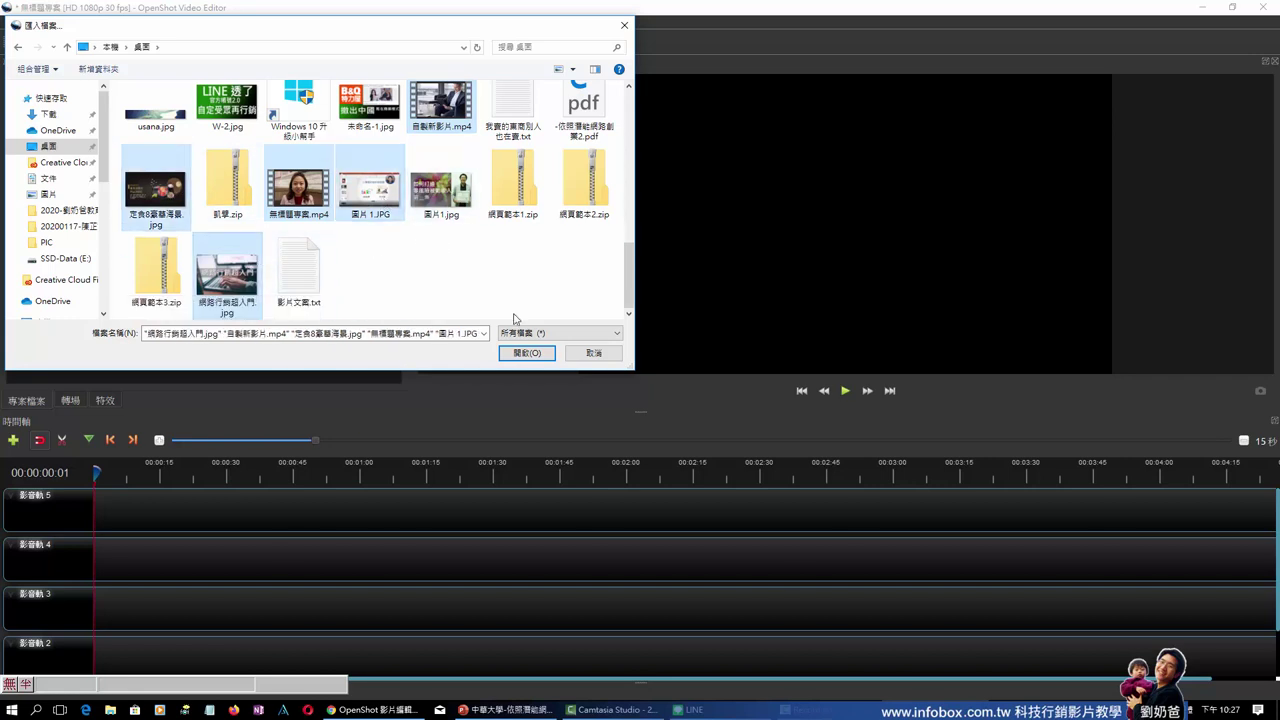
pyautogui.click(527, 353)
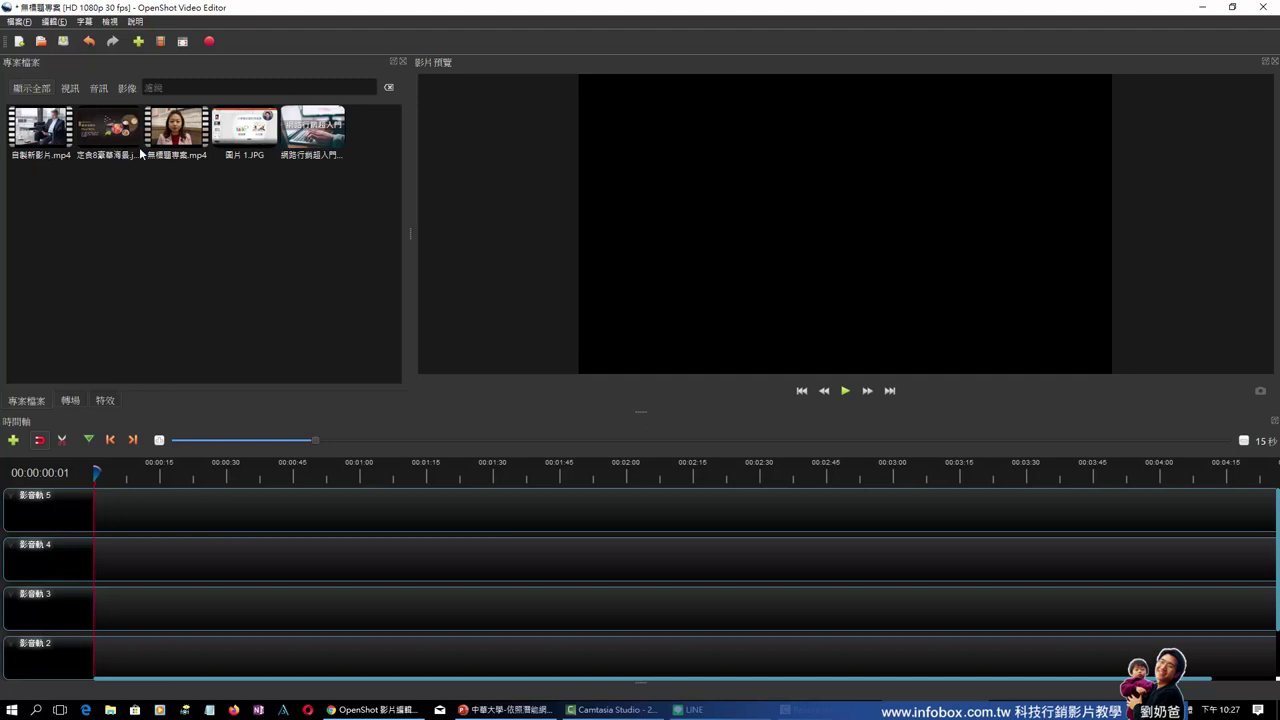
# Filter the project files by video, image and audio type to review the imported media
pyautogui.click(100, 89)
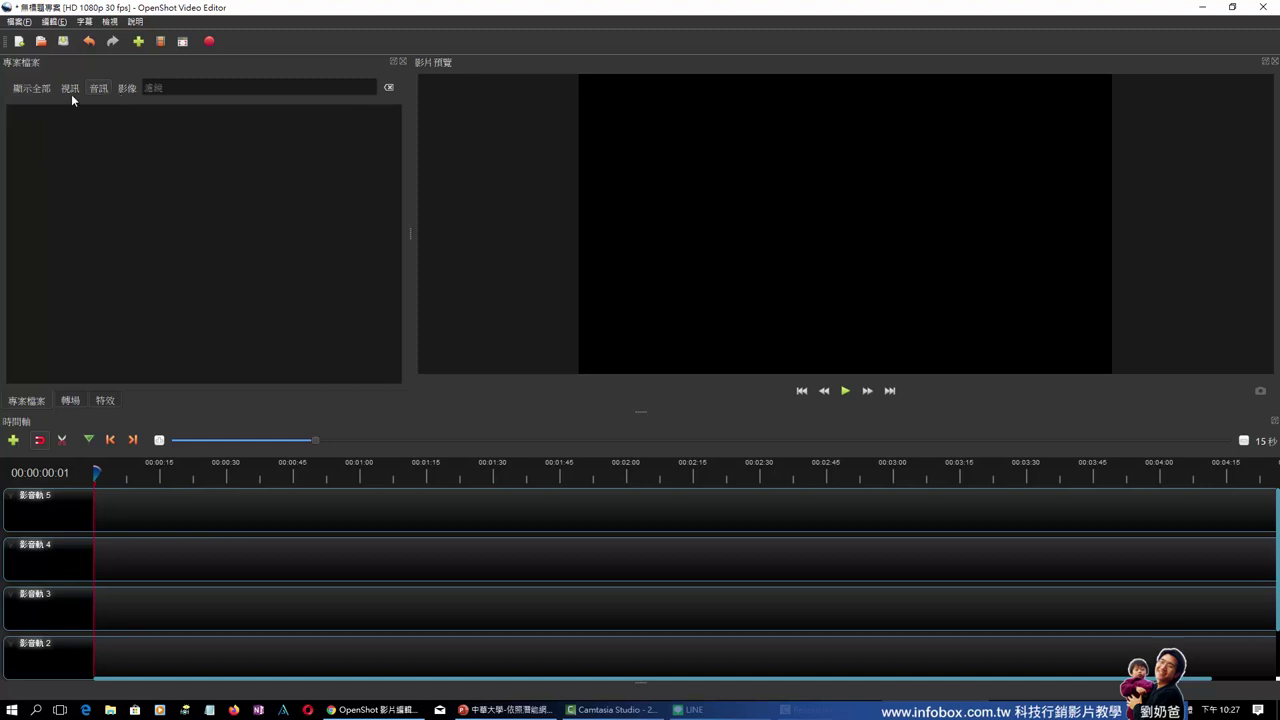
pyautogui.click(31, 90)
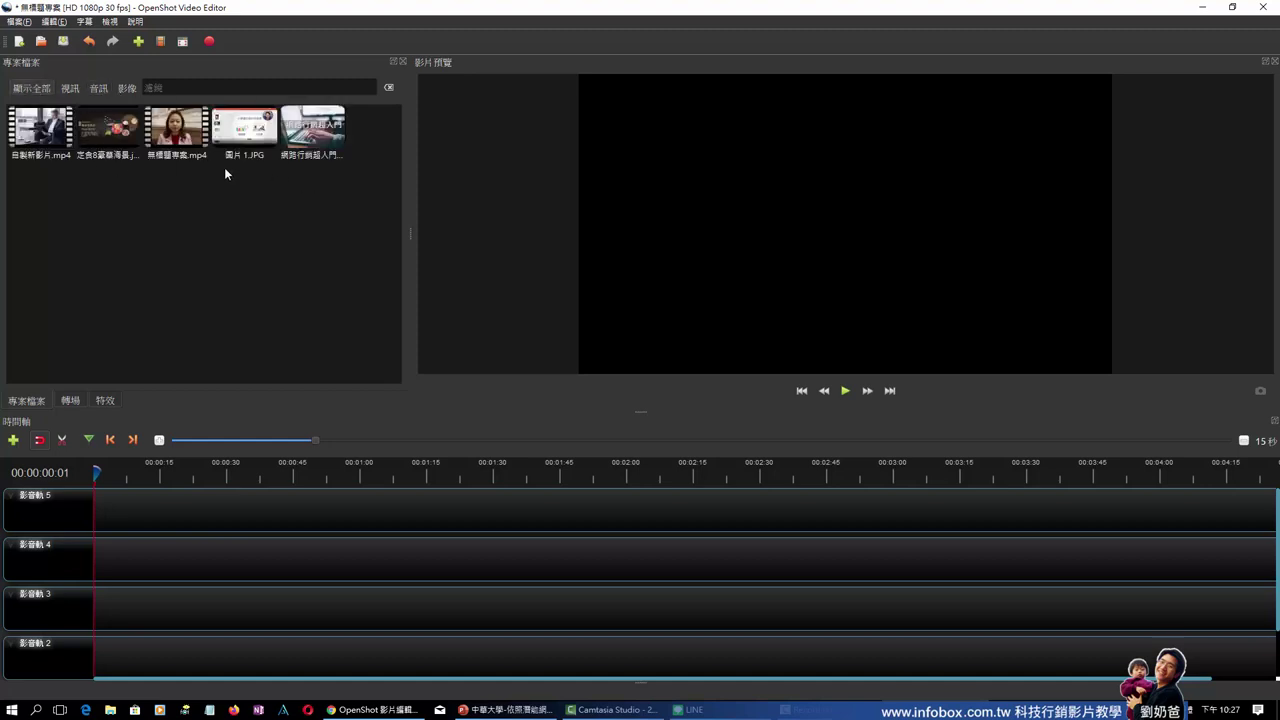
pyautogui.click(72, 92)
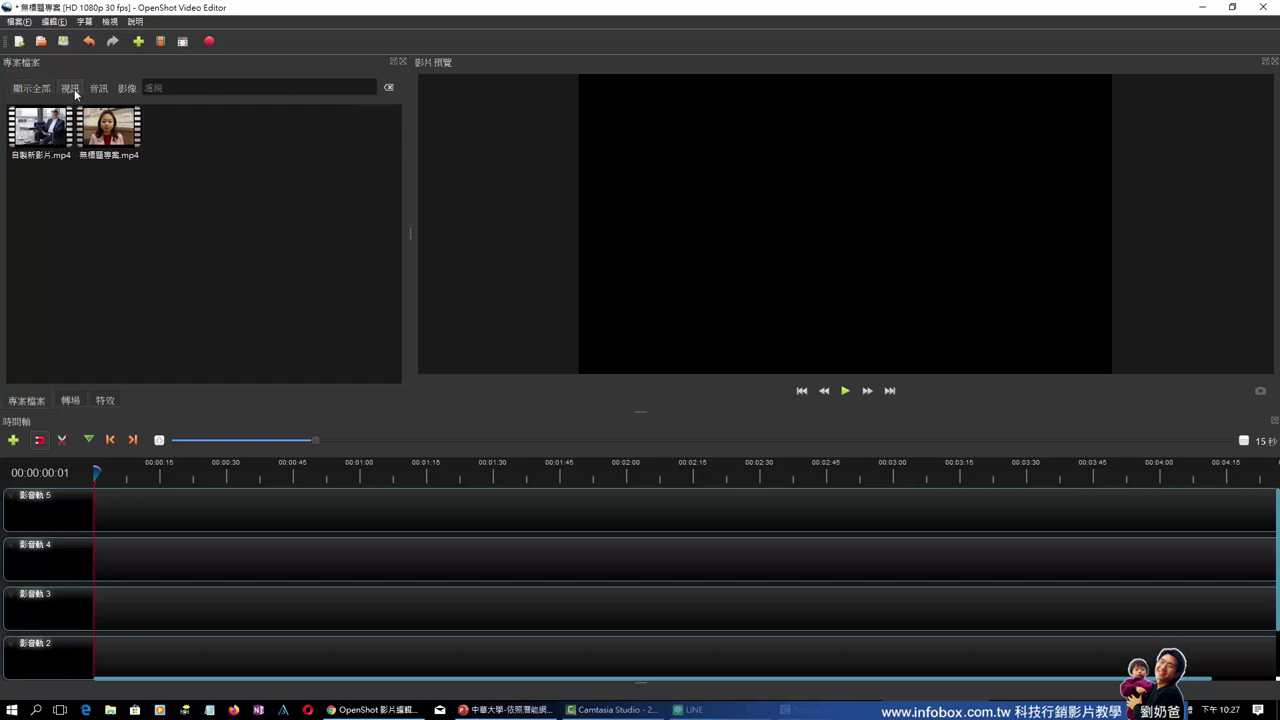
pyautogui.click(128, 89)
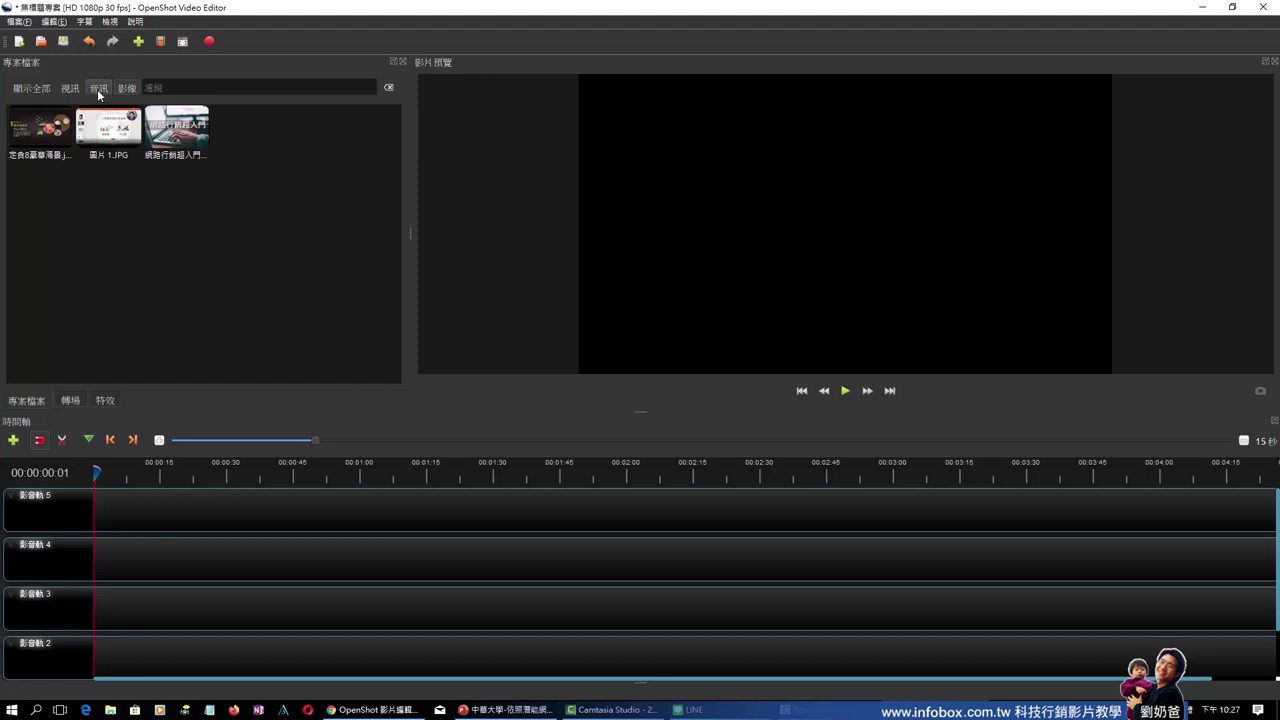
pyautogui.click(98, 90)
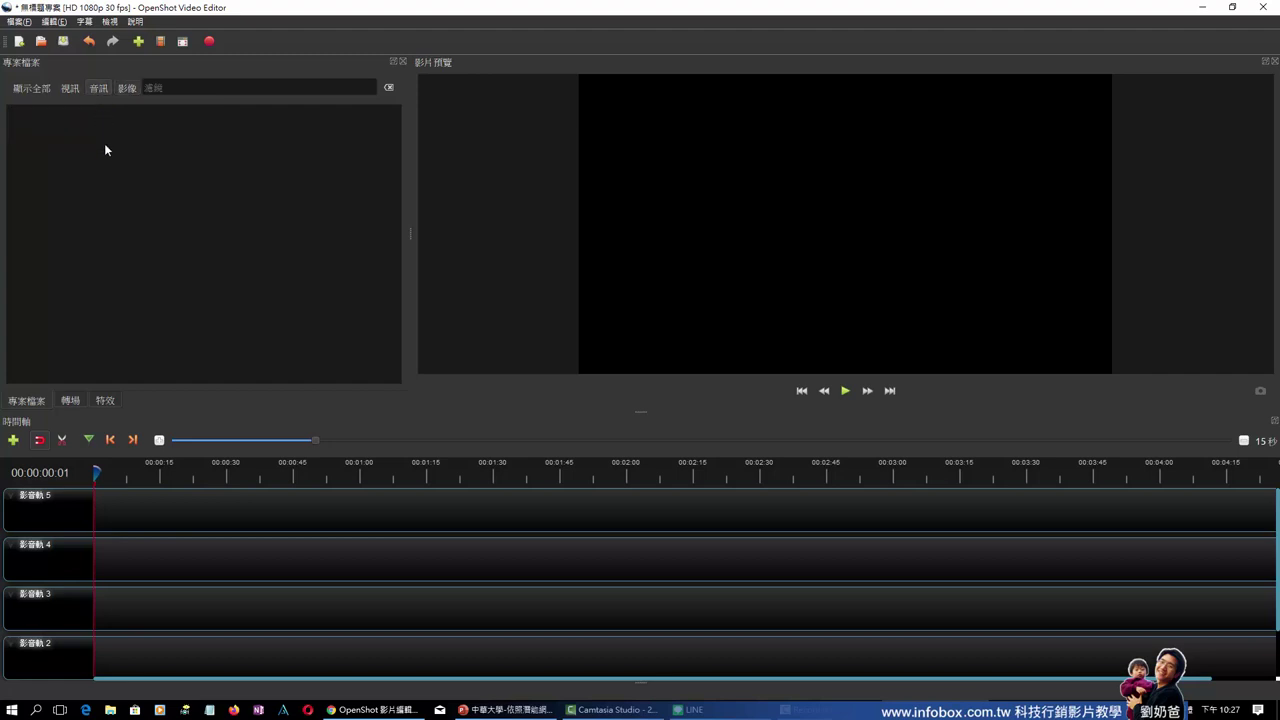
# Import How_it_Began.mp3 from the Music folder into the project and select it in the project files
pyautogui.click(136, 42)
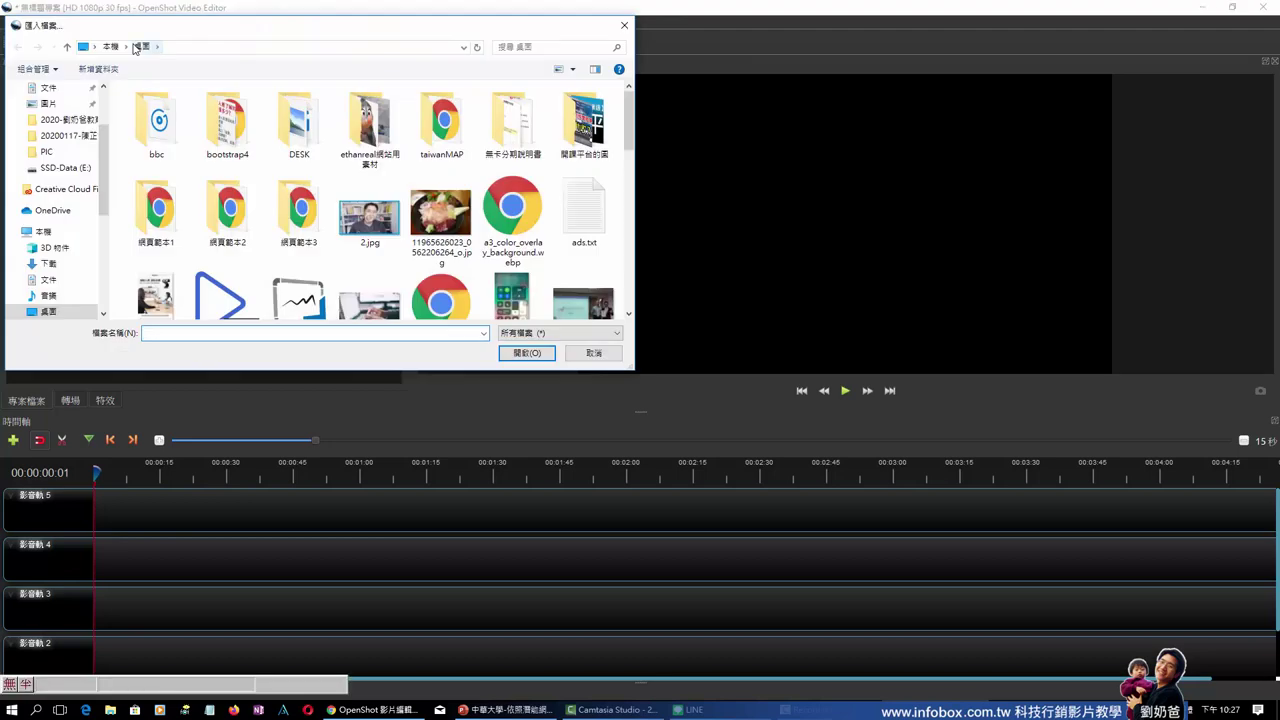
pyautogui.scroll(-3, 100, 190)
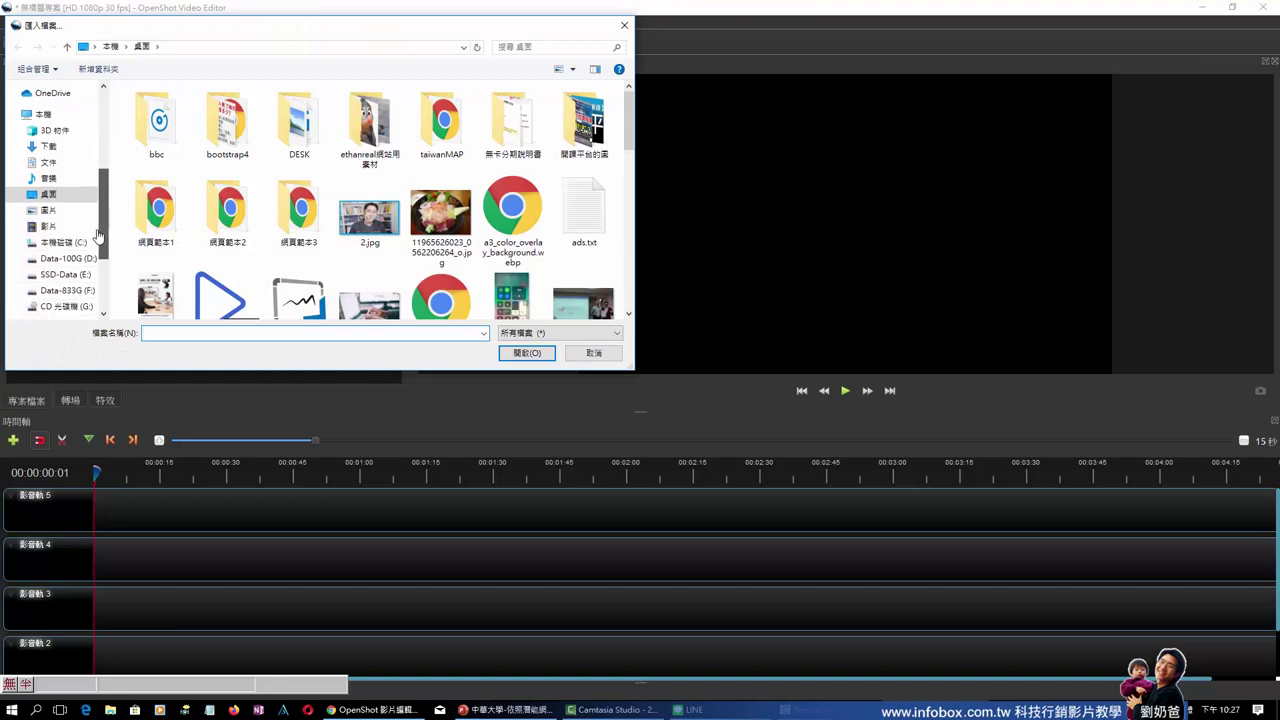
pyautogui.click(48, 181)
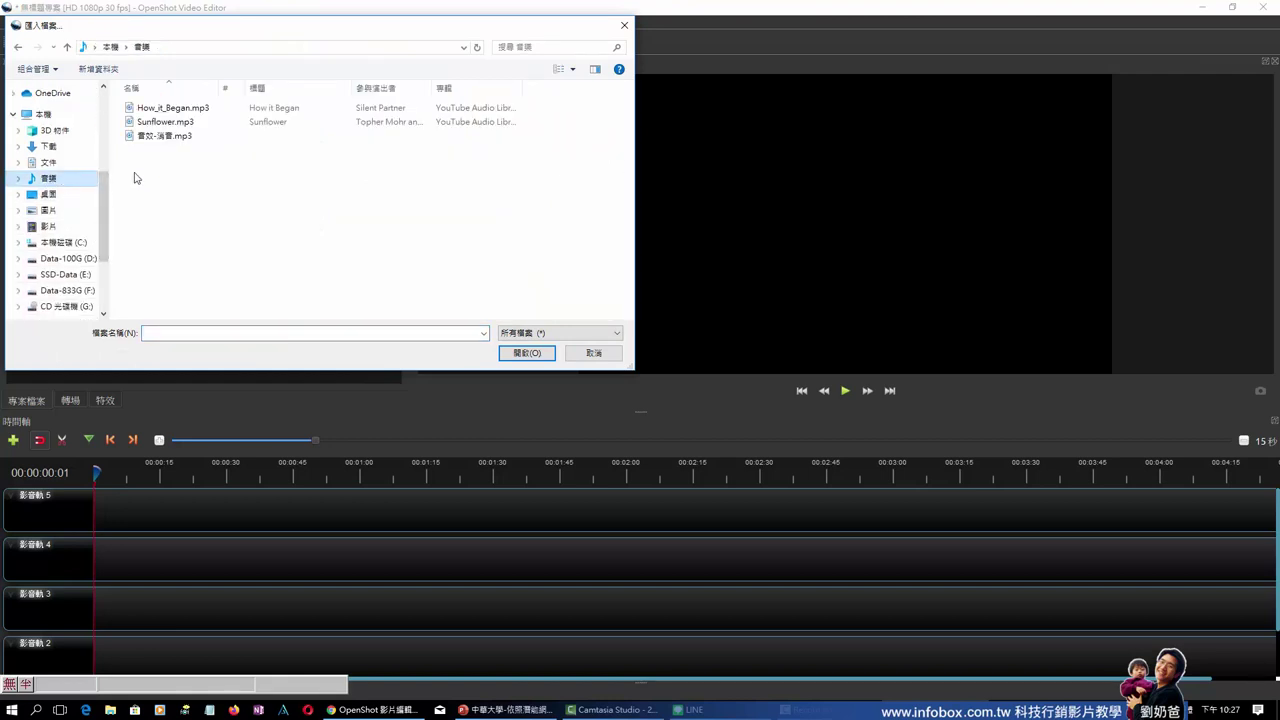
pyautogui.click(182, 108)
pyautogui.click(527, 353)
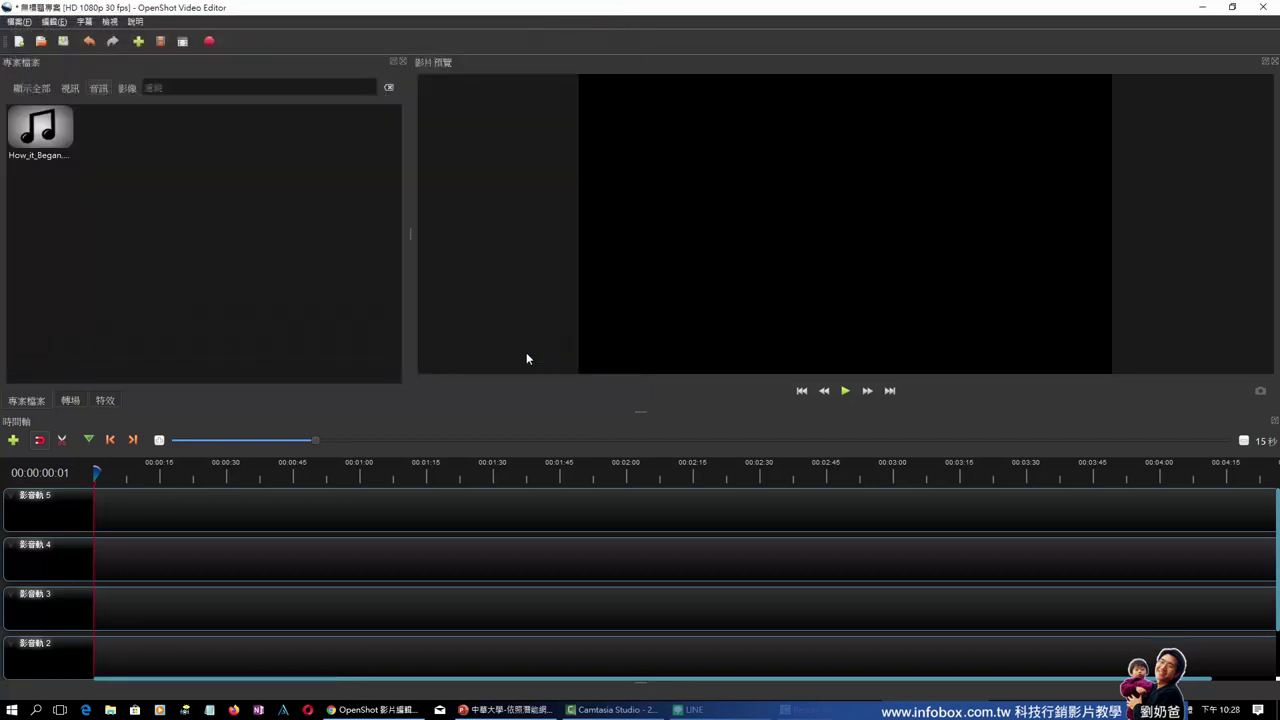
pyautogui.click(42, 136)
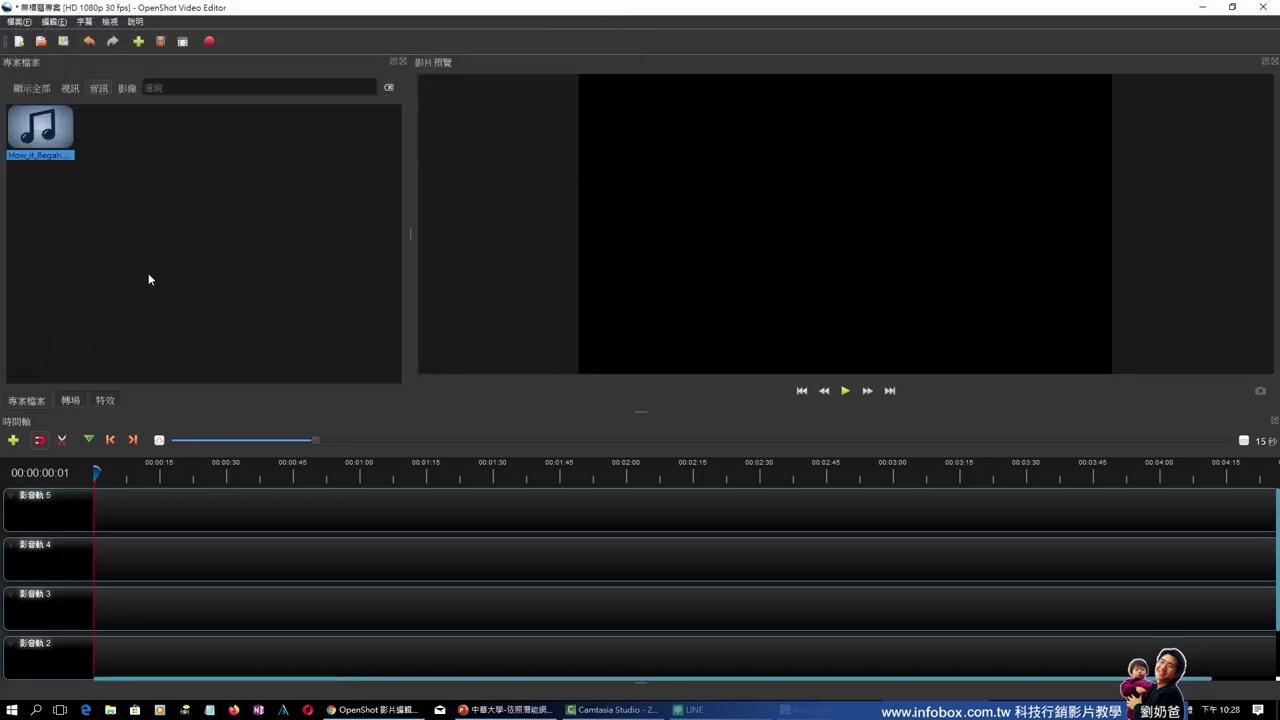
# Show all project files and place 自製新影片.mp4 on track 2 (影音軌 2), starting at about 5 seconds
pyautogui.click(32, 90)
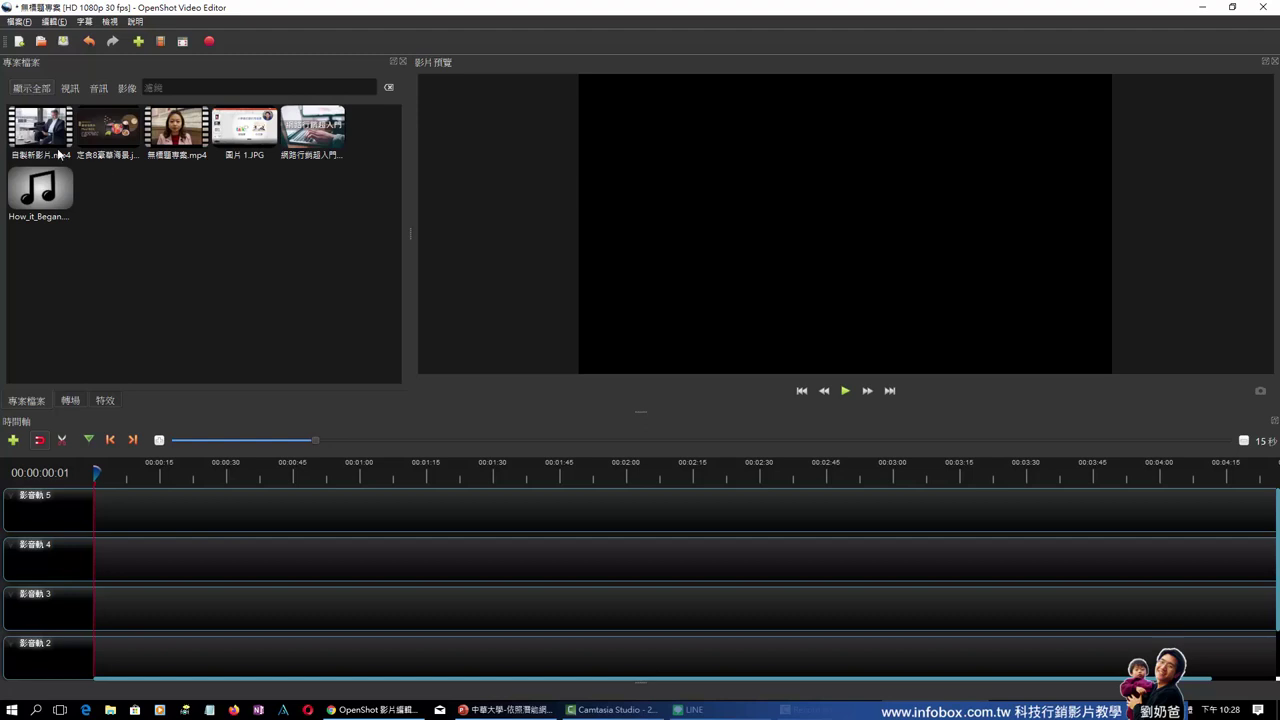
pyautogui.moveTo(44, 130); pyautogui.dragTo(128, 648)
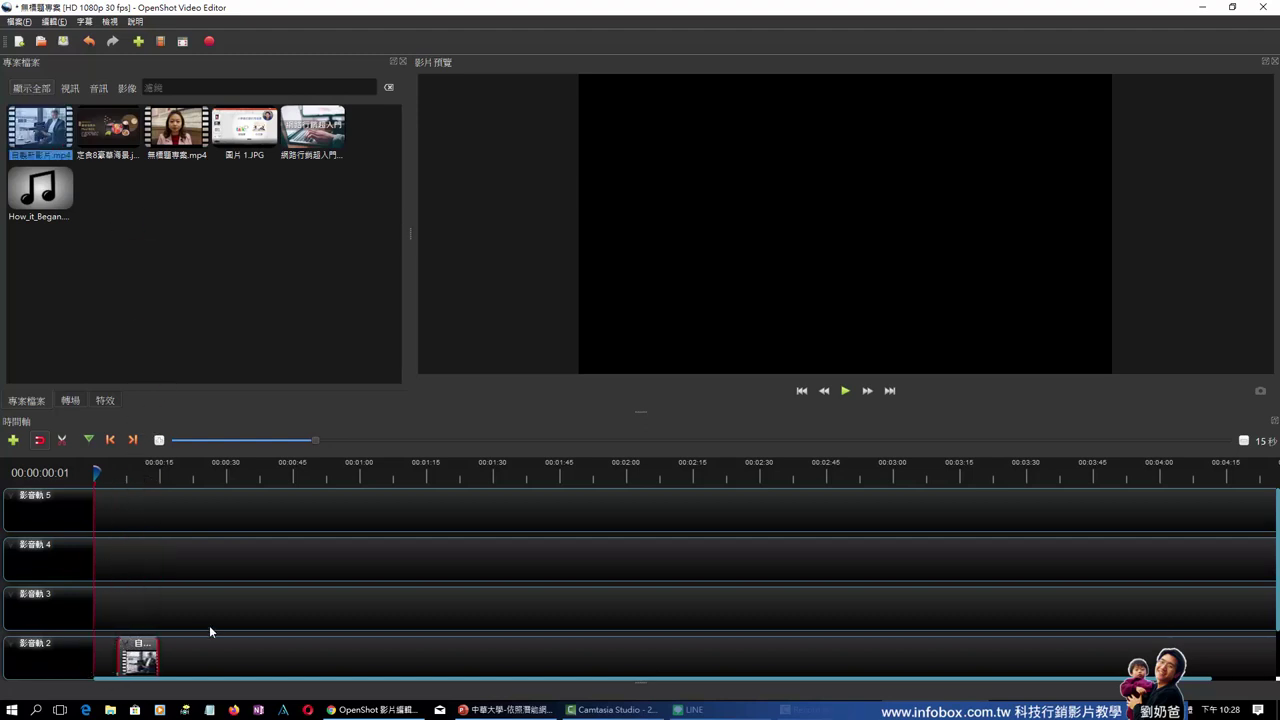
pyautogui.scroll(-1, 248, 606)
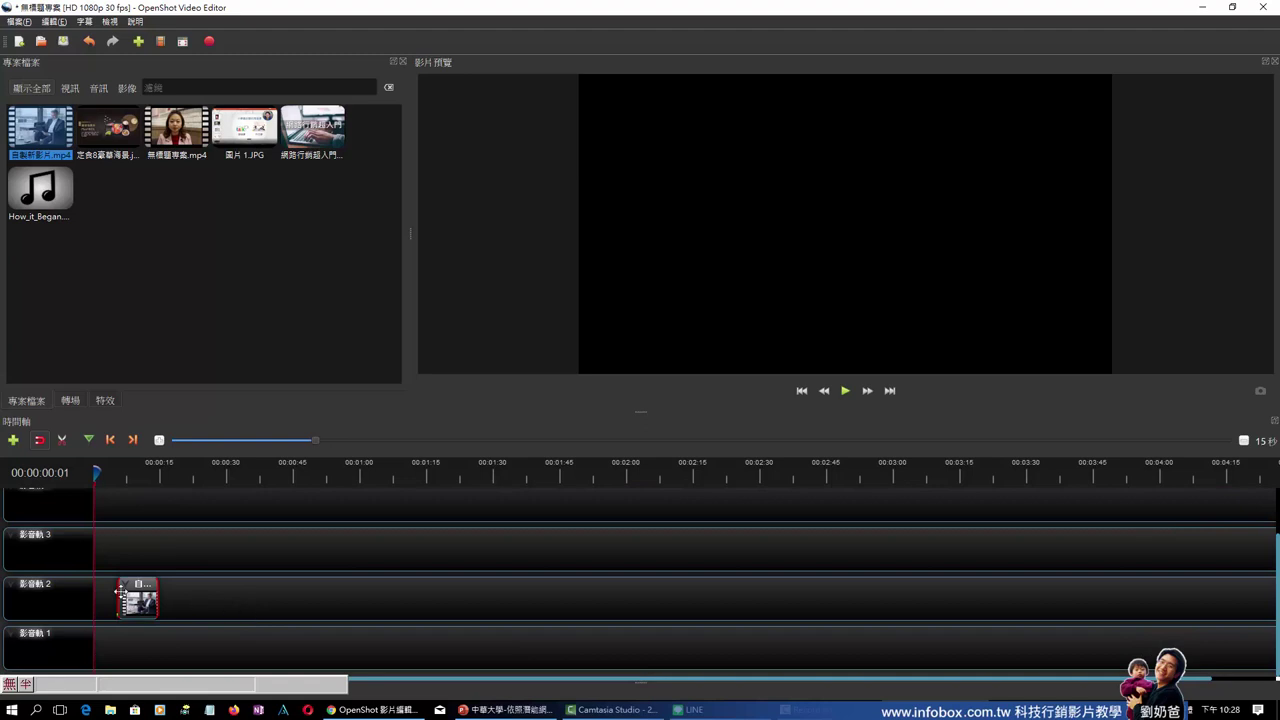
# Move 自製新影片.mp4 to the start of track 1, with 網路行銷超入門.jpg above it on track 2, and preview the overlap
pyautogui.moveTo(128, 598); pyautogui.dragTo(105, 648)
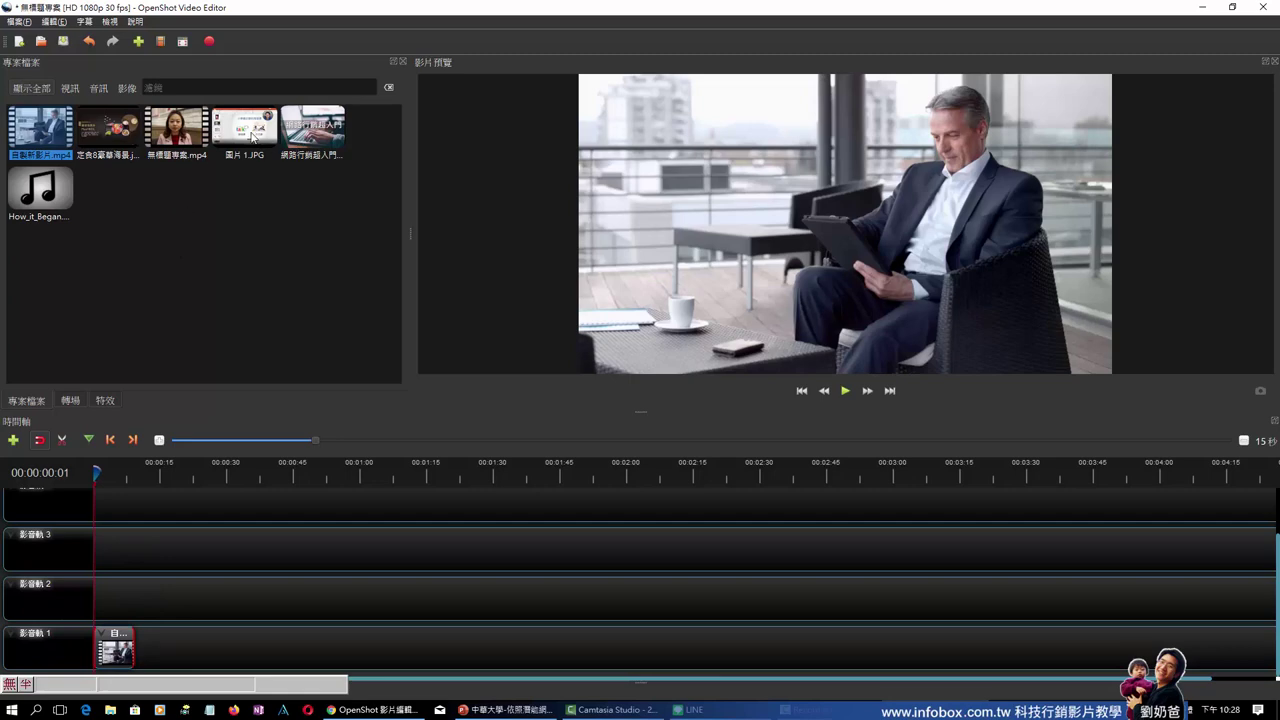
pyautogui.moveTo(306, 143); pyautogui.dragTo(108, 601)
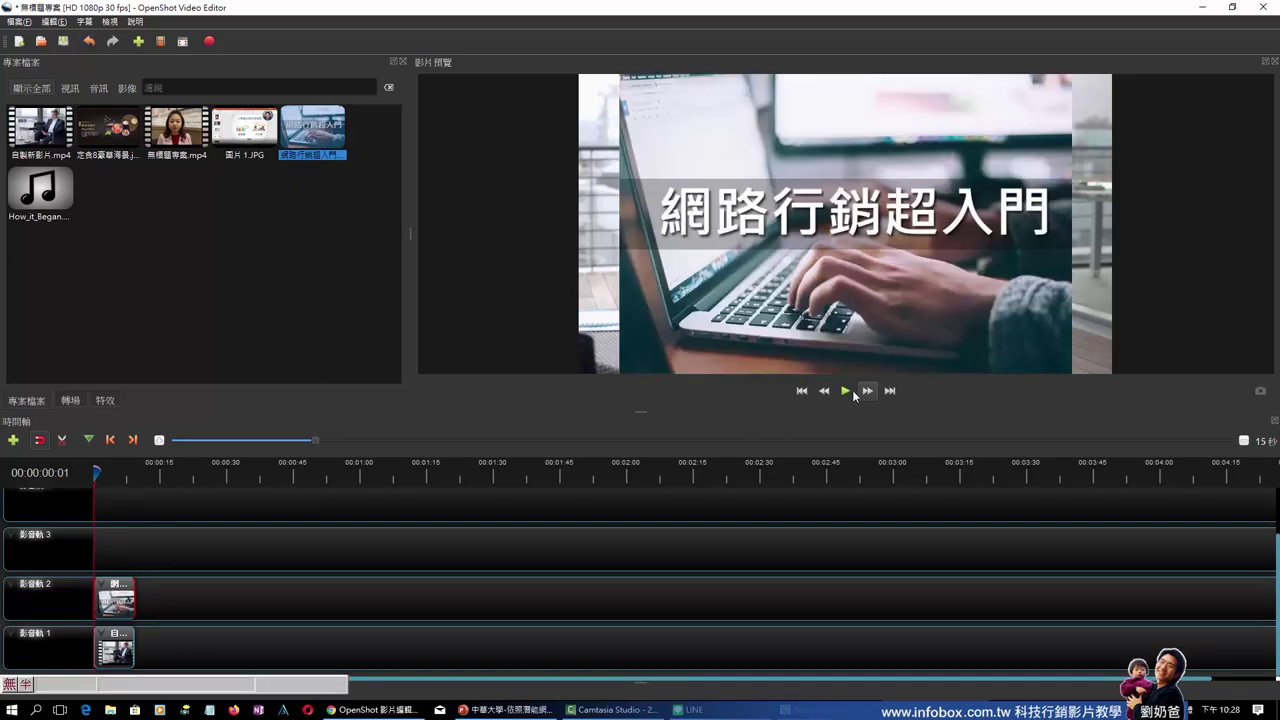
pyautogui.click(847, 391)
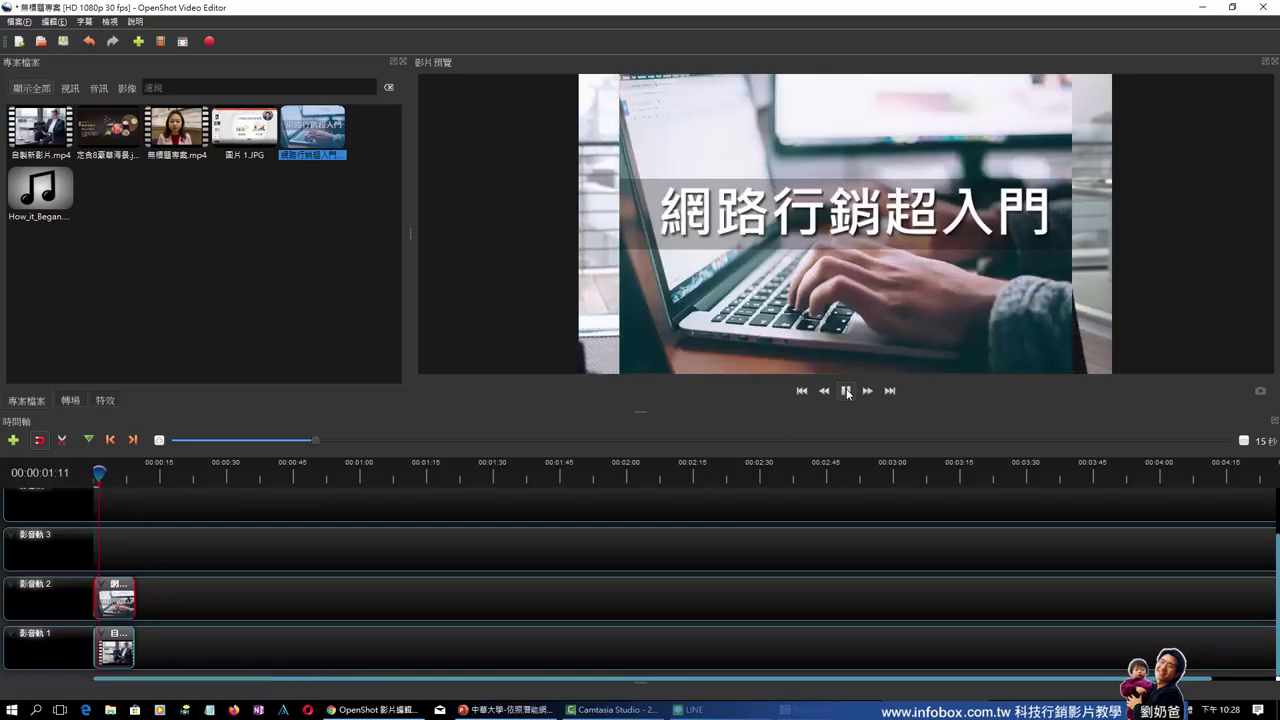
pyautogui.click(847, 391)
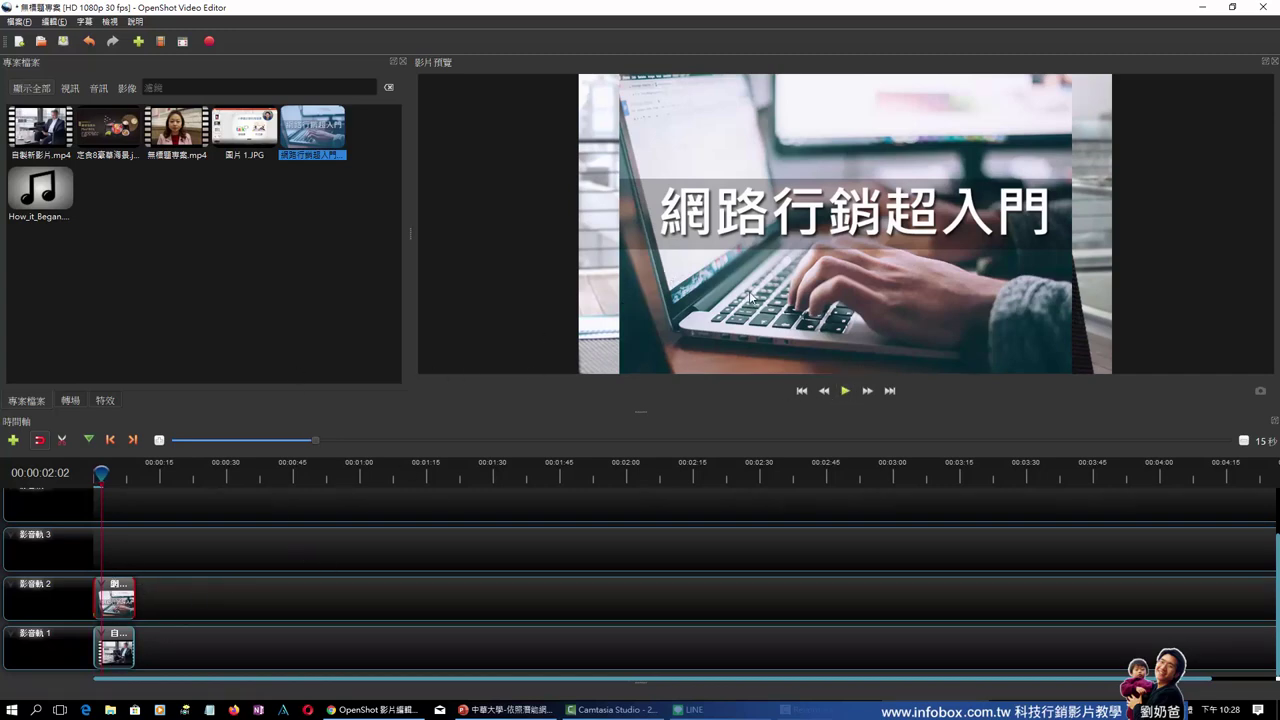
# Shift 網路行銷超入門.jpg on track 2 to start at about 6 seconds, and preview the change from video to image
pyautogui.moveTo(120, 595); pyautogui.dragTo(143, 598)
pyautogui.click(844, 392)
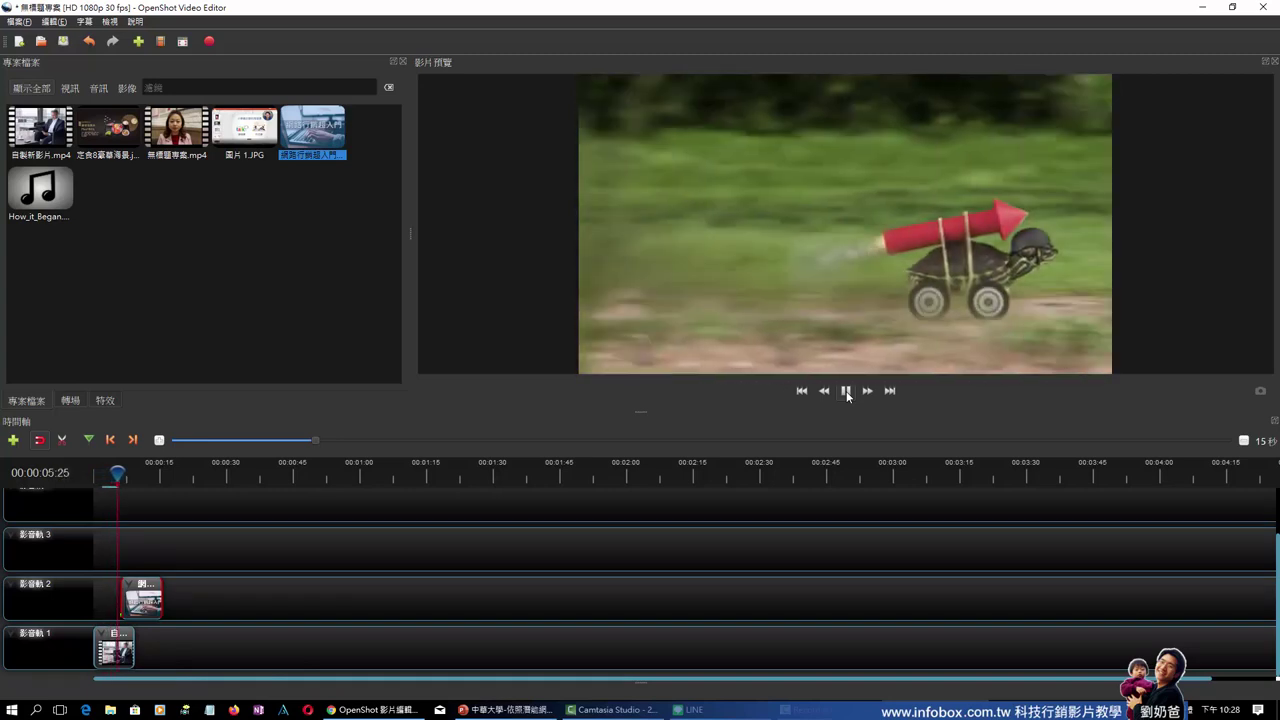
pyautogui.click(845, 391)
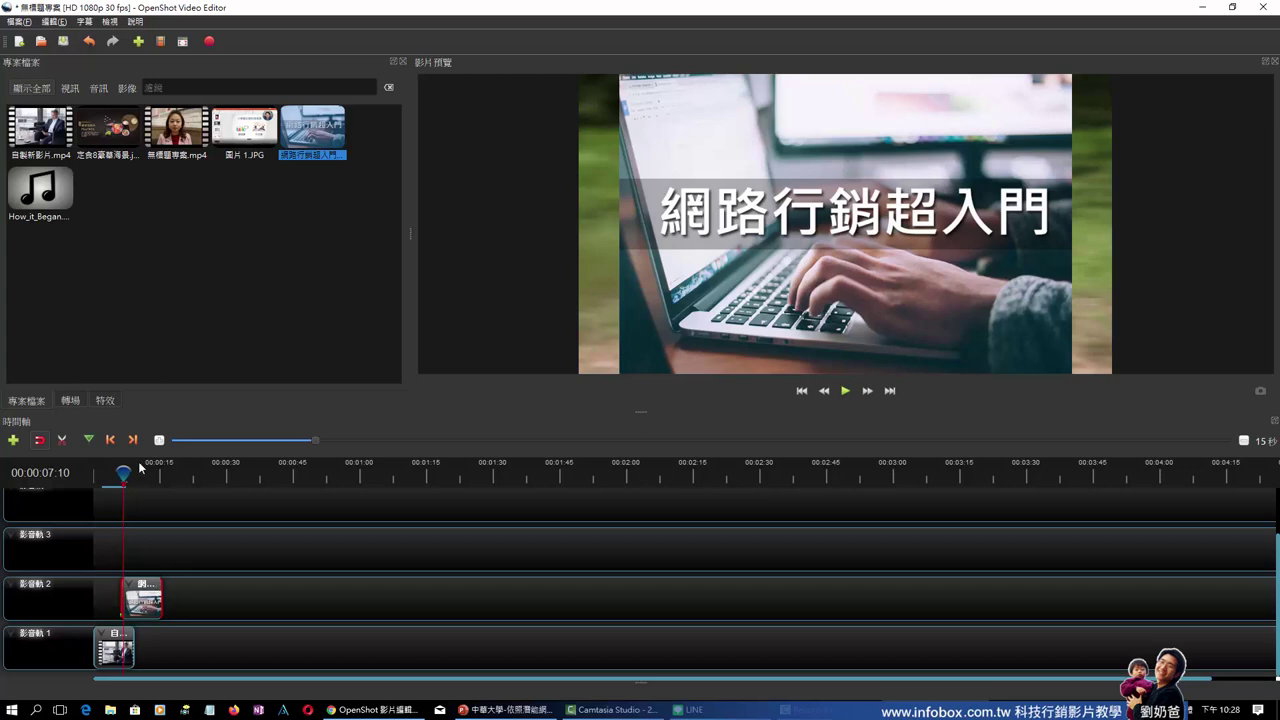
pyautogui.moveTo(123, 472); pyautogui.dragTo(98, 477)
pyautogui.moveTo(132, 480)
pyautogui.mouseDown()
pyautogui.moveTo(108, 478)
pyautogui.moveTo(126, 479)
pyautogui.mouseUp()
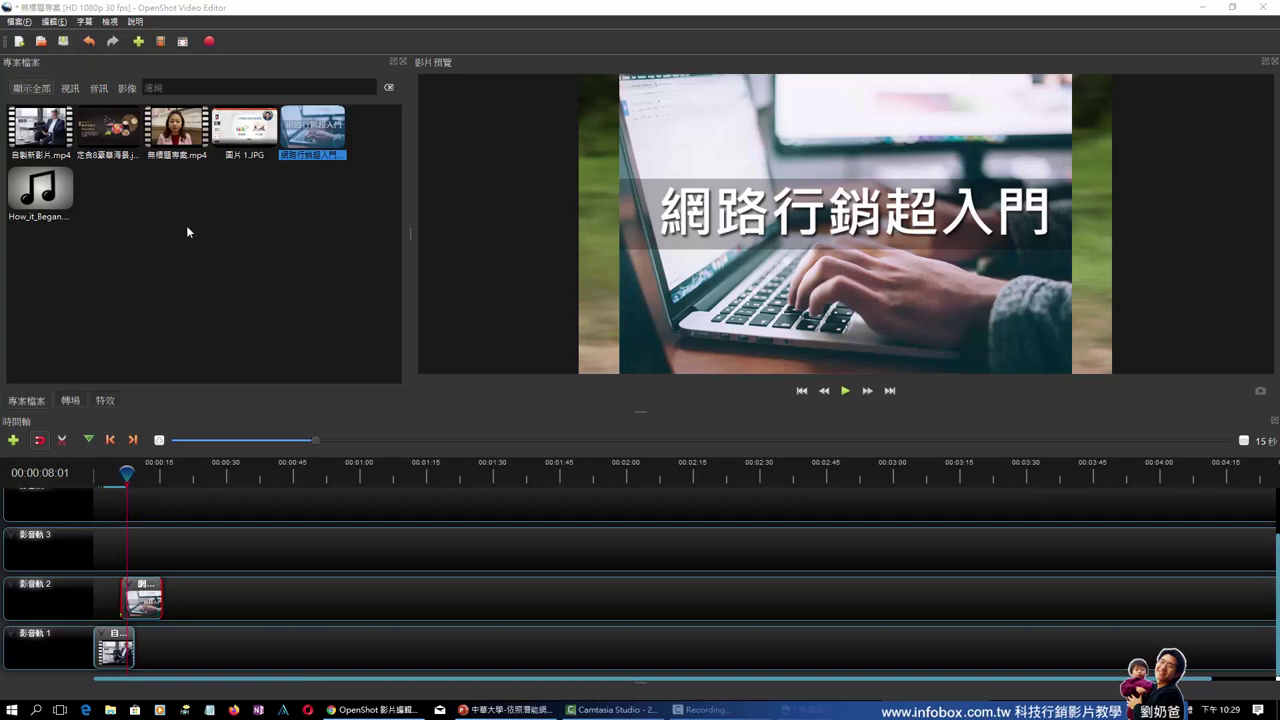
pyautogui.click(142, 43)
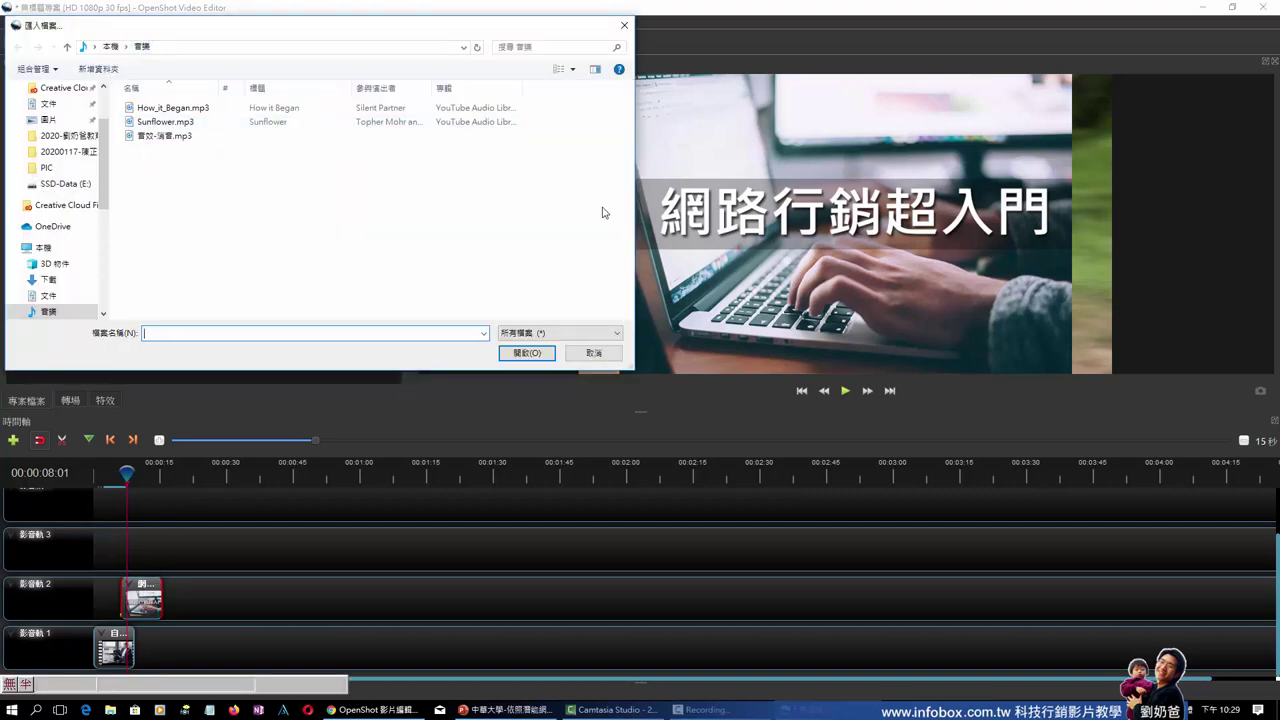
pyautogui.scroll(-5, 60, 250)
pyautogui.click(60, 258)
pyautogui.doubleClick(224, 108)
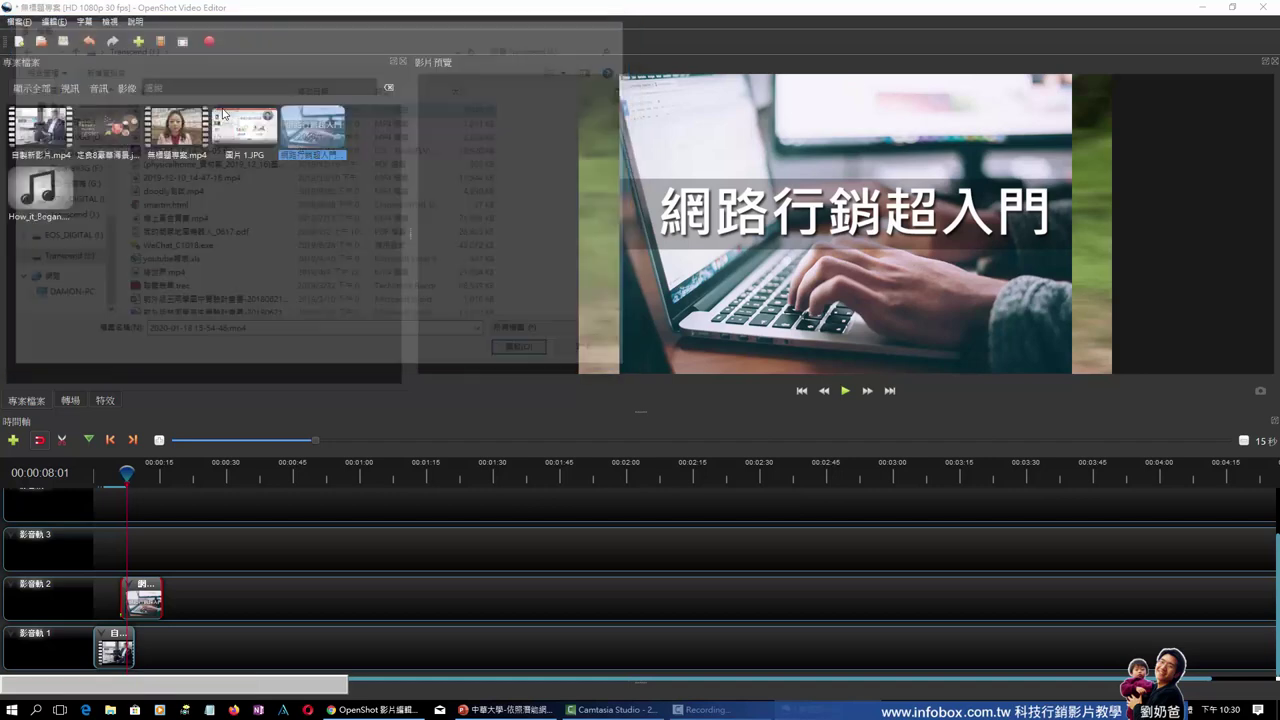
pyautogui.click(114, 204)
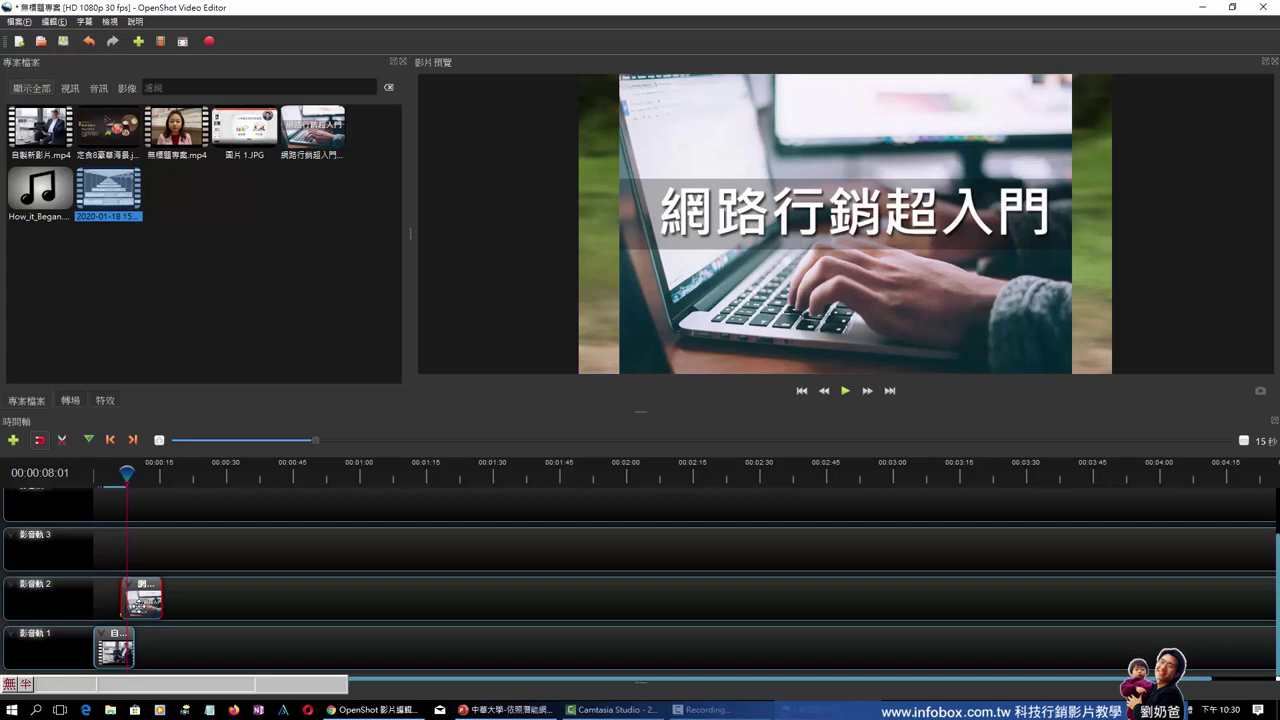
pyautogui.press('Delete')
pyautogui.click(120, 638)
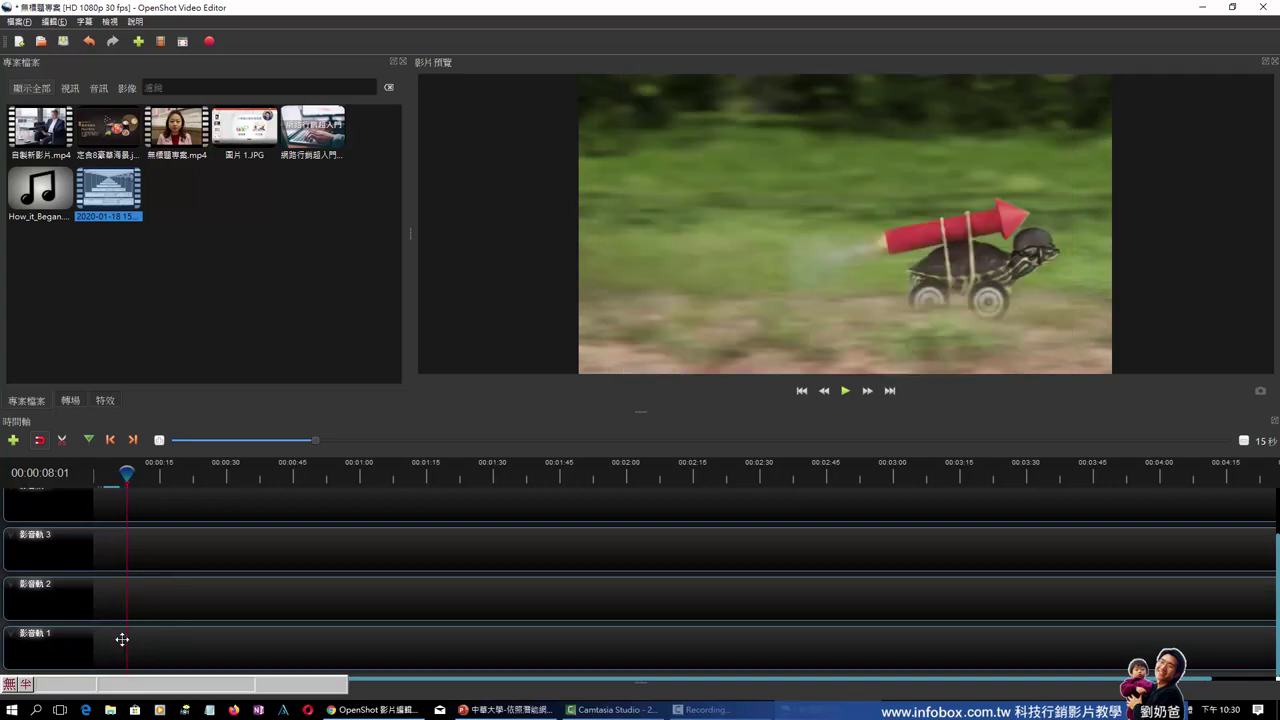
pyautogui.press('Delete')
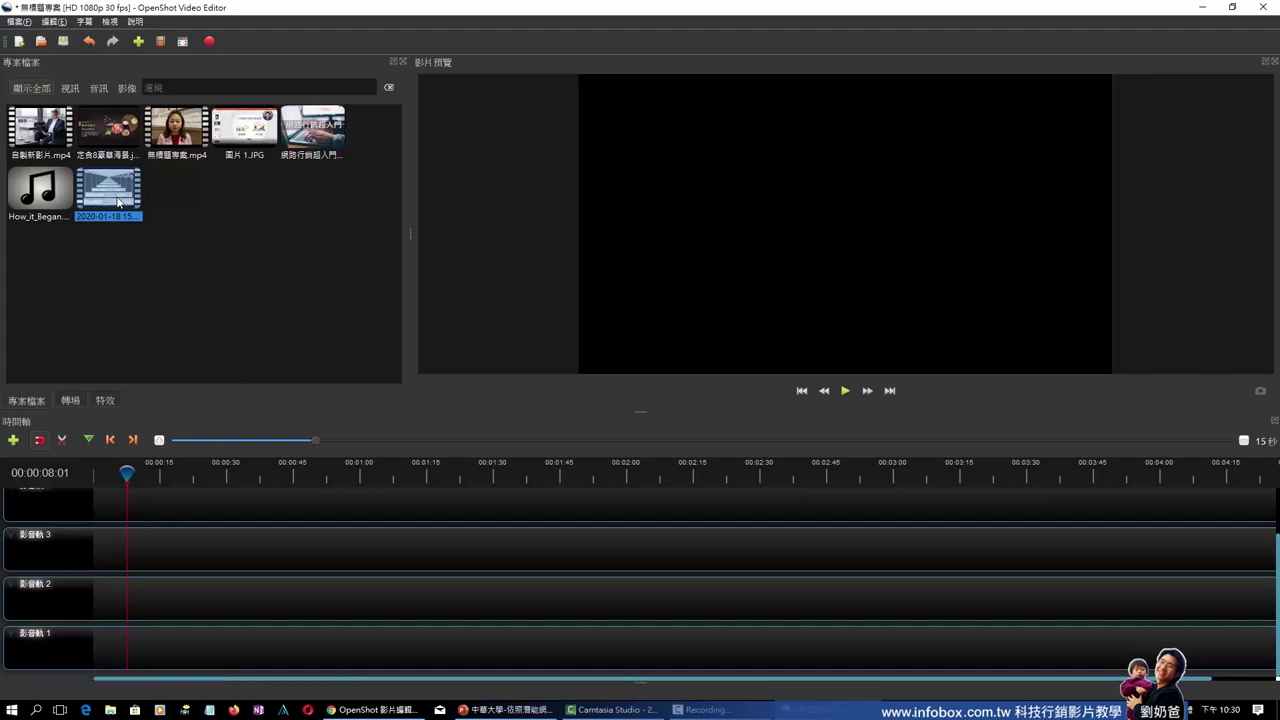
pyautogui.moveTo(114, 196); pyautogui.dragTo(90, 648)
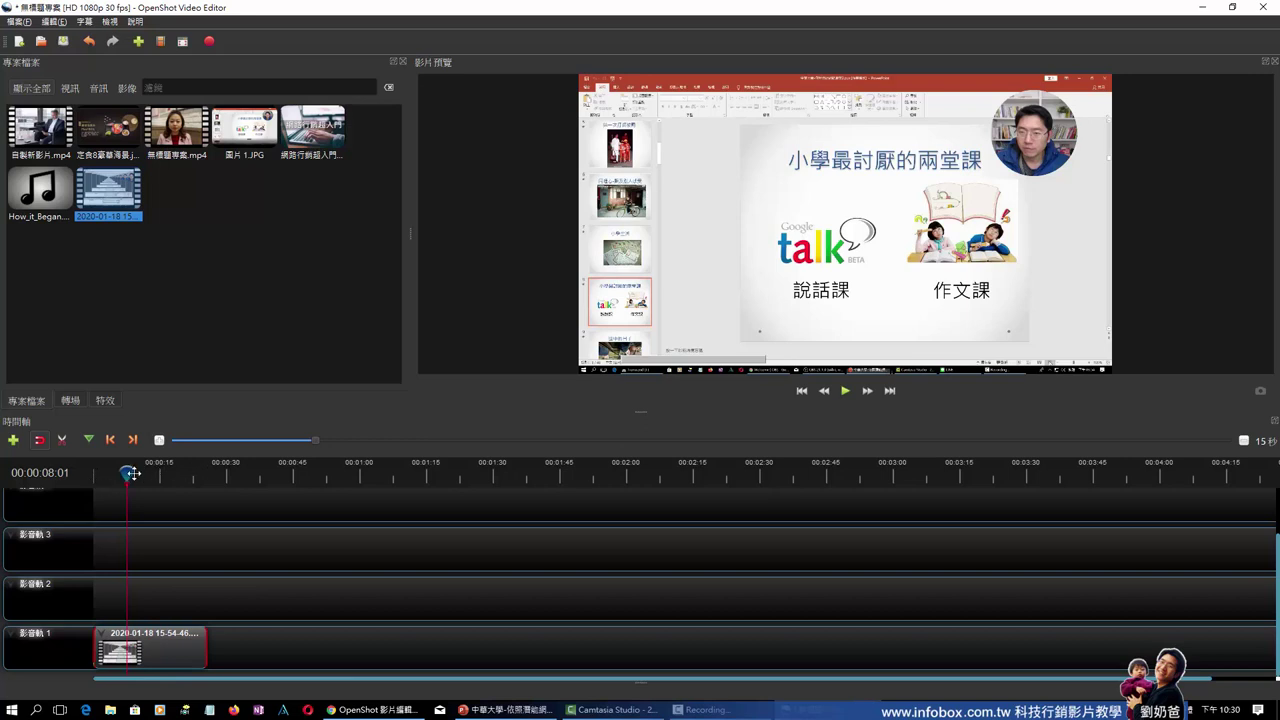
# Play the recording from the beginning to the intended cut point and split the track 1 clip at 00:00:12:14
pyautogui.moveTo(128, 474); pyautogui.dragTo(100, 474)
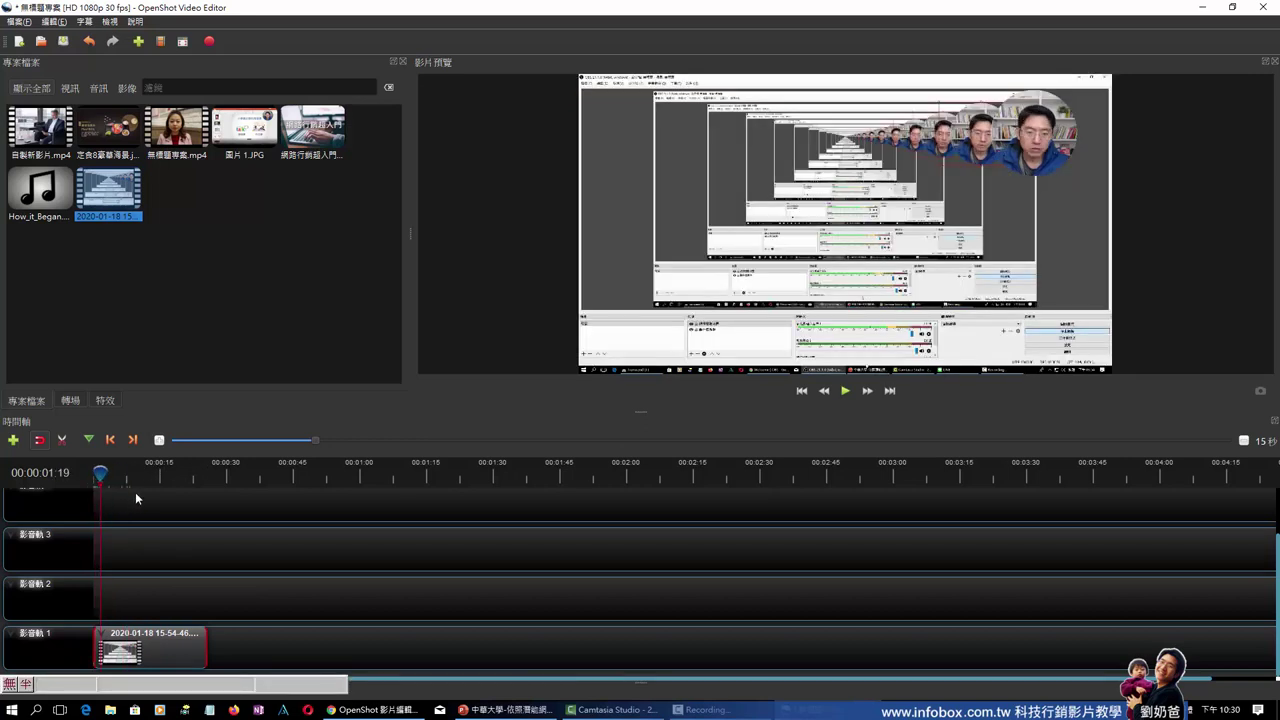
pyautogui.moveTo(209, 472); pyautogui.dragTo(96, 480)
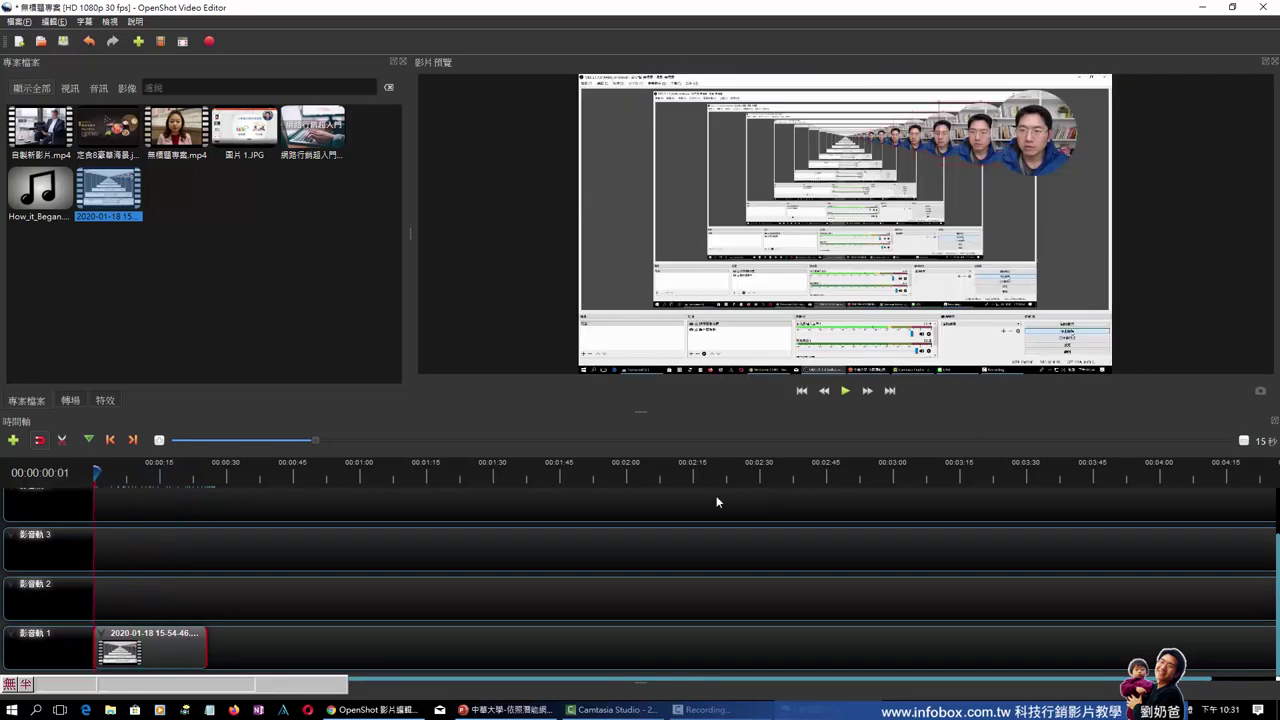
pyautogui.click(846, 391)
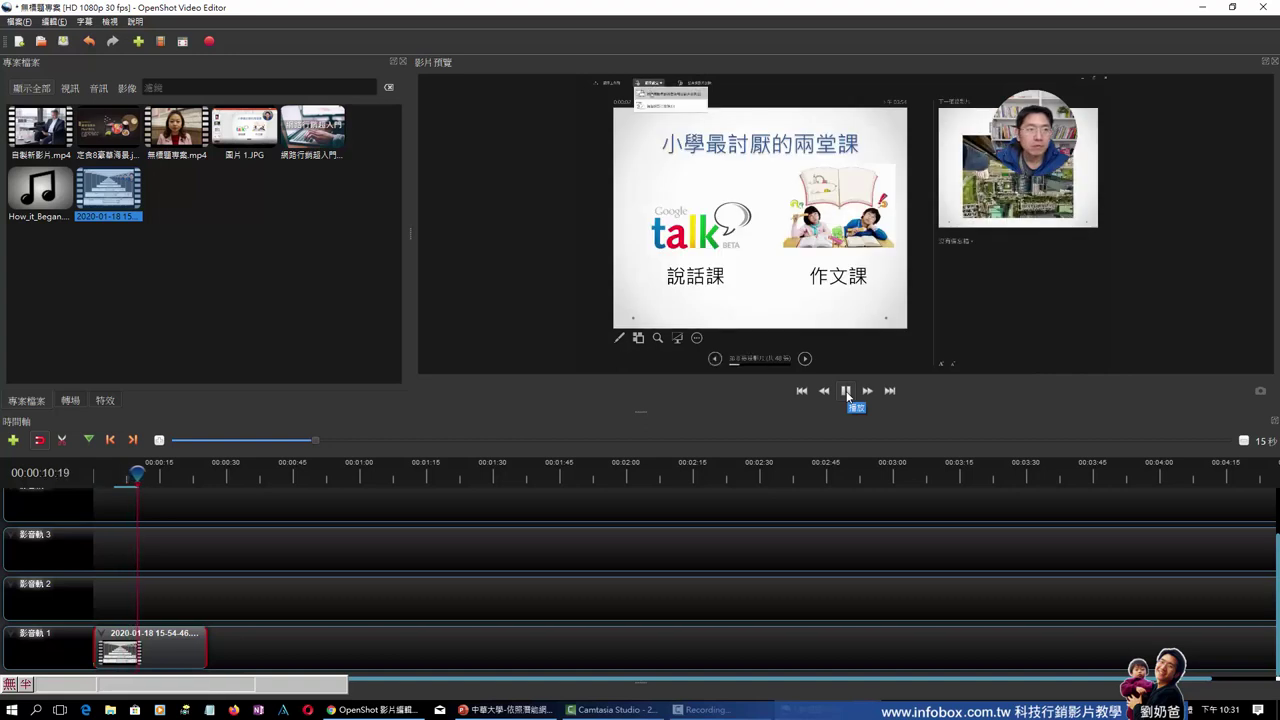
pyautogui.click(846, 391)
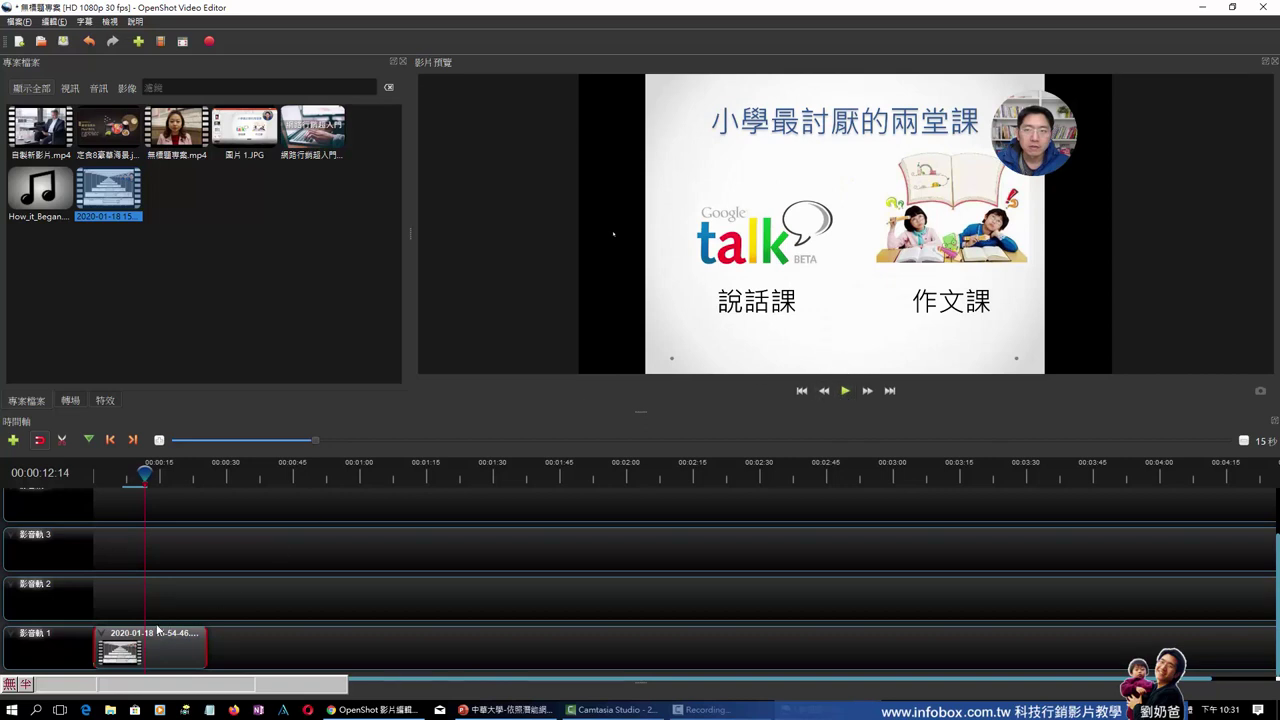
pyautogui.click(63, 442)
pyautogui.click(146, 640)
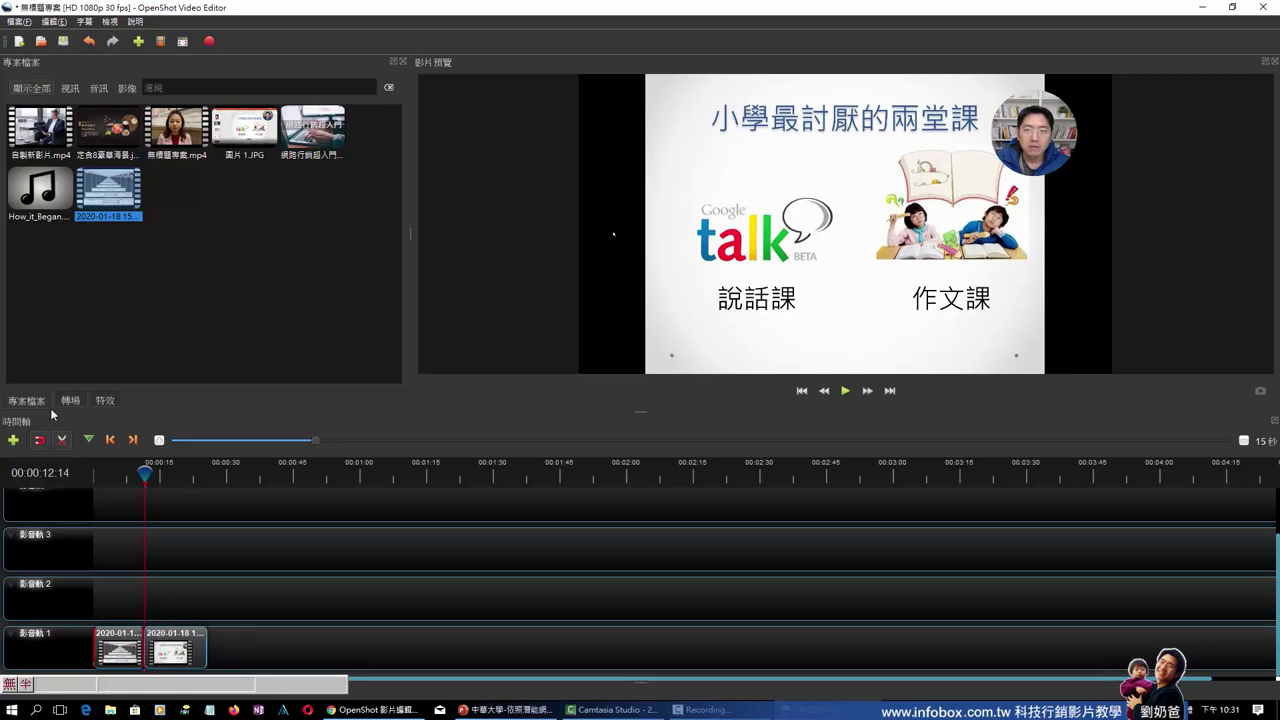
pyautogui.click(62, 440)
# Delete the first segment on track 1 and move the remaining segment to the start of the track
pyautogui.moveTo(174, 648)
pyautogui.mouseDown()
pyautogui.moveTo(222, 652)
pyautogui.moveTo(175, 650)
pyautogui.mouseUp()
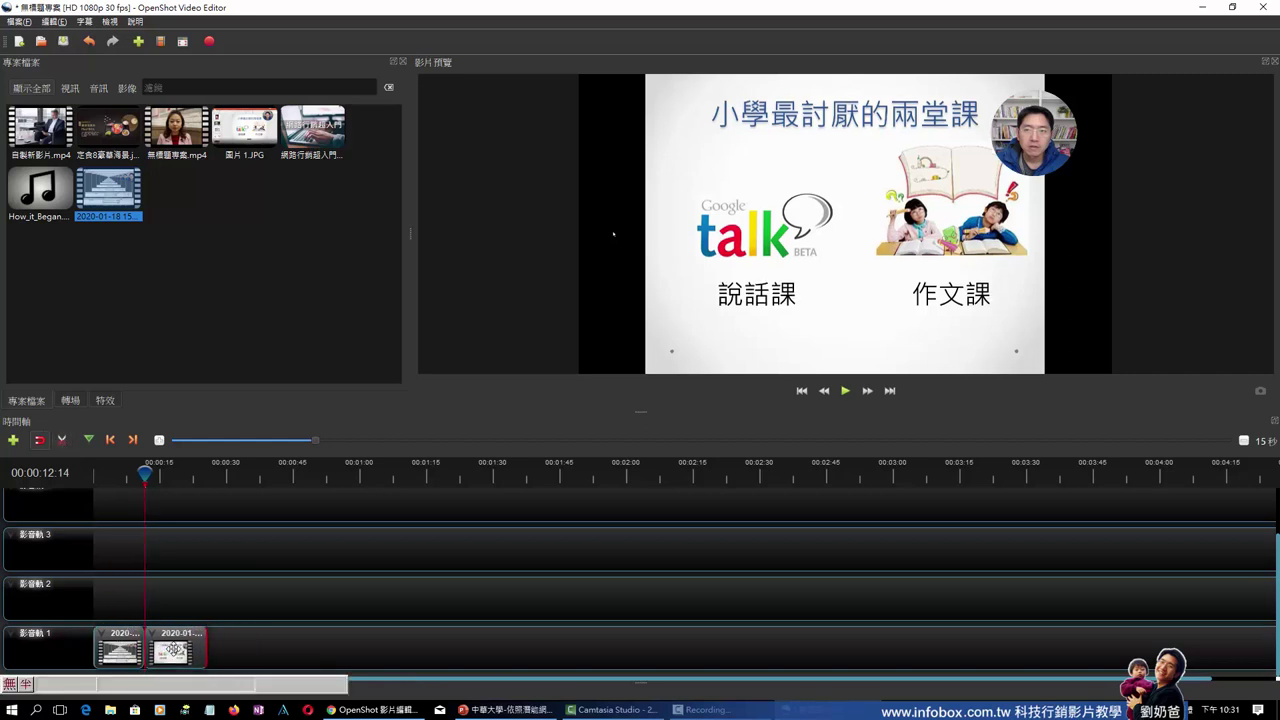
pyautogui.click(114, 641)
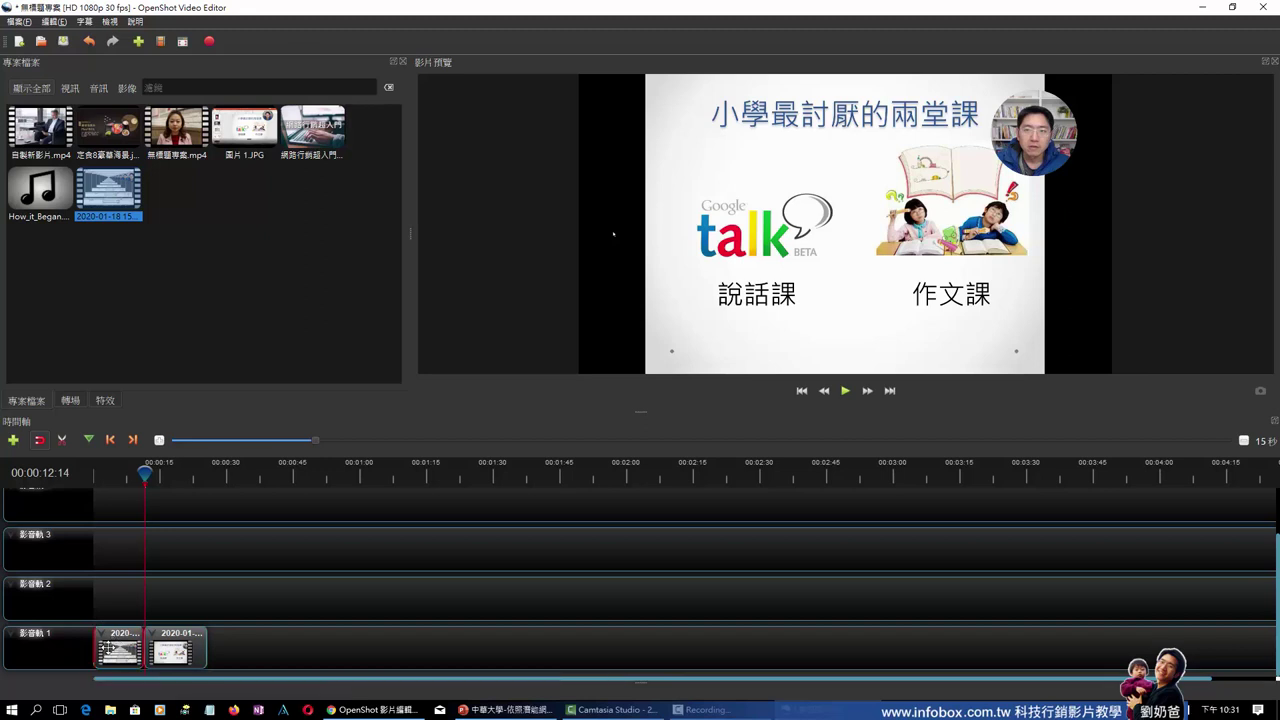
pyautogui.press('Delete')
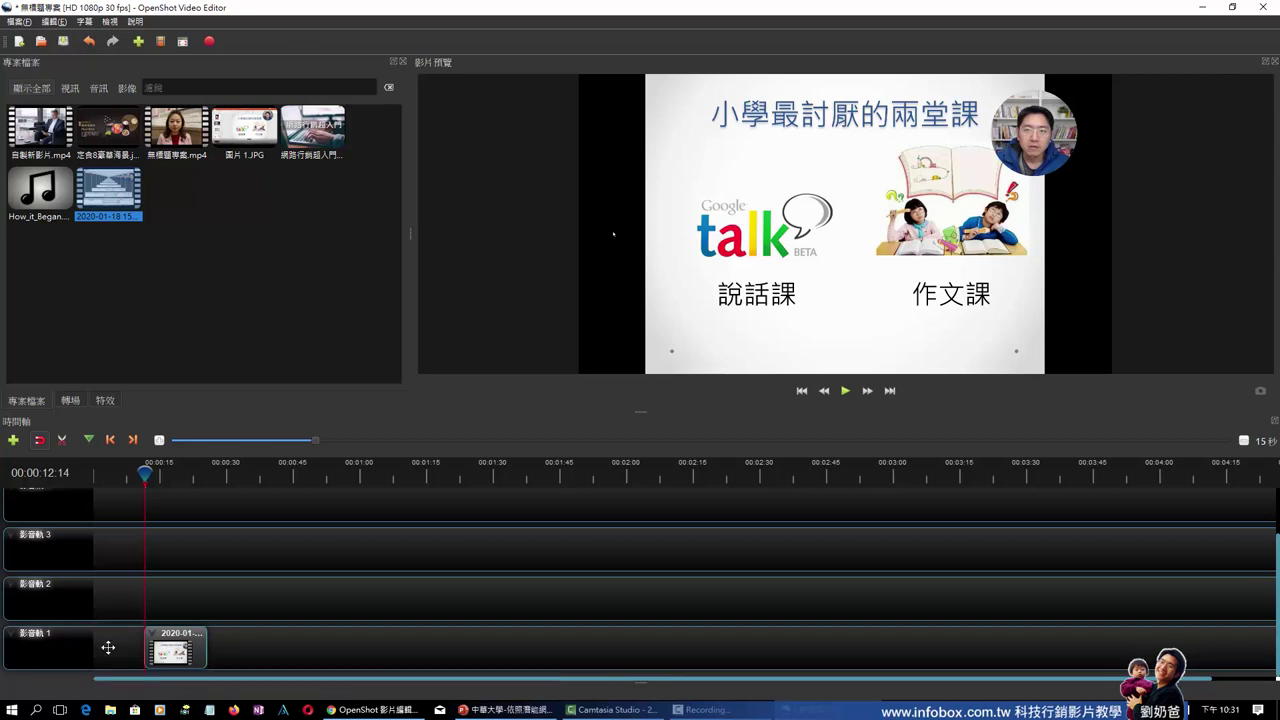
pyautogui.moveTo(170, 652); pyautogui.dragTo(120, 652)
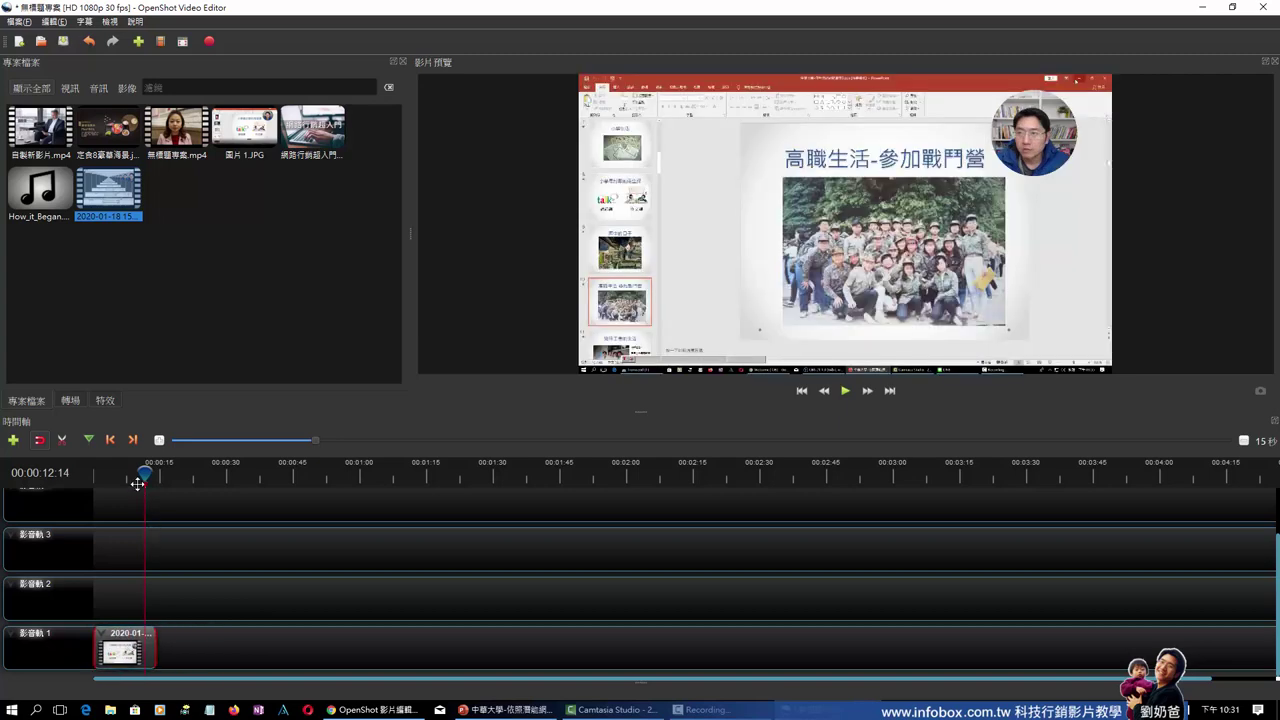
# Scrub and play the trimmed clip to locate where the presentation ends and unwanted footage begins
pyautogui.moveTo(111, 476)
pyautogui.mouseDown()
pyautogui.moveTo(99, 476)
pyautogui.moveTo(122, 476)
pyautogui.mouseUp()
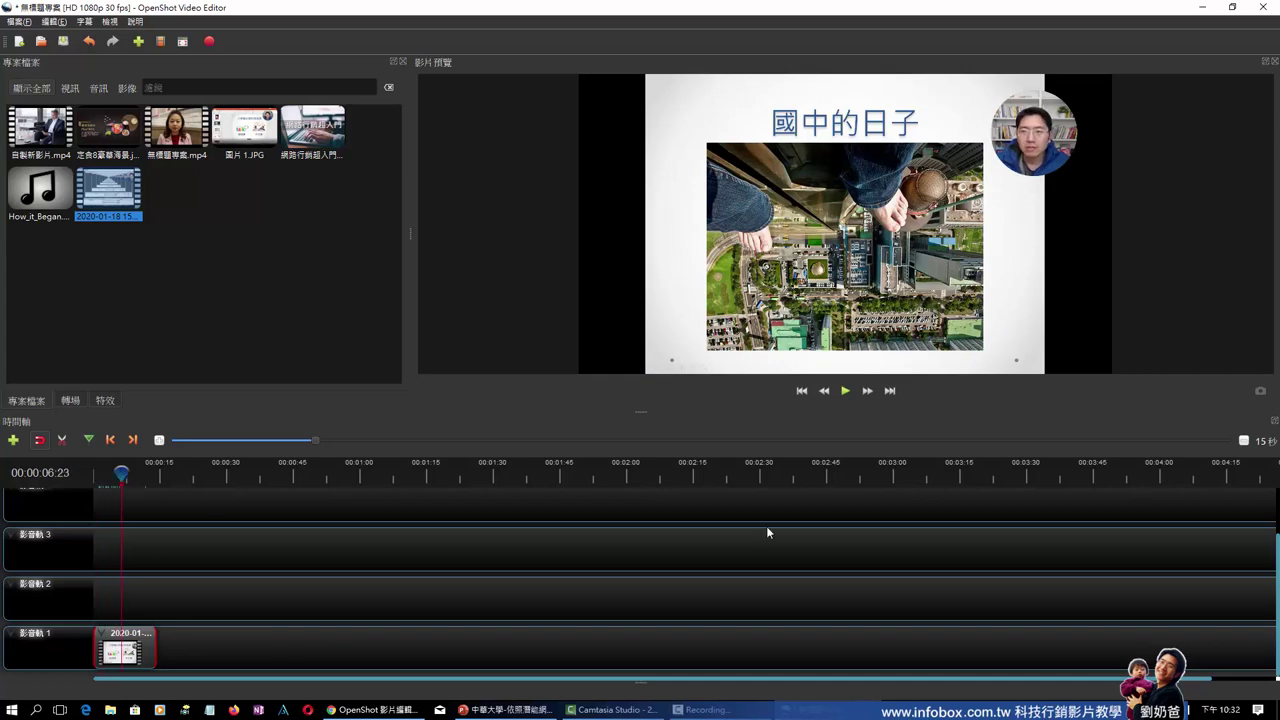
pyautogui.click(845, 391)
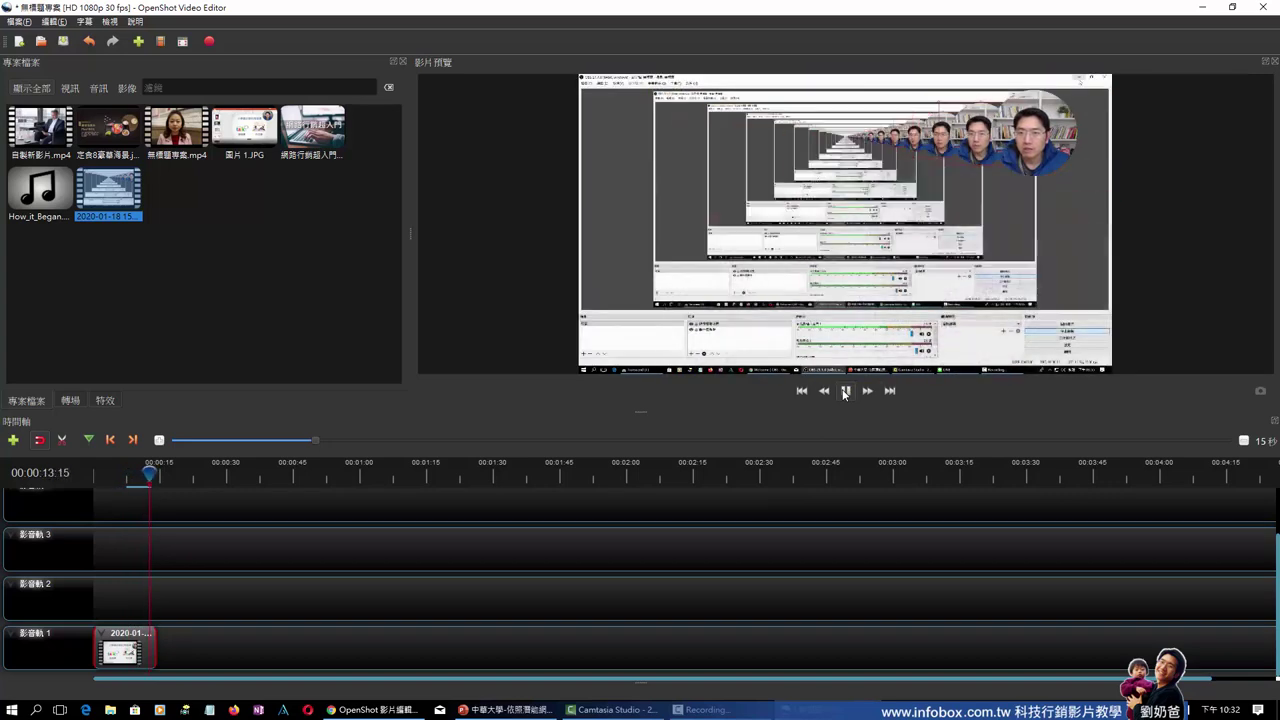
pyautogui.click(845, 391)
pyautogui.click(148, 473)
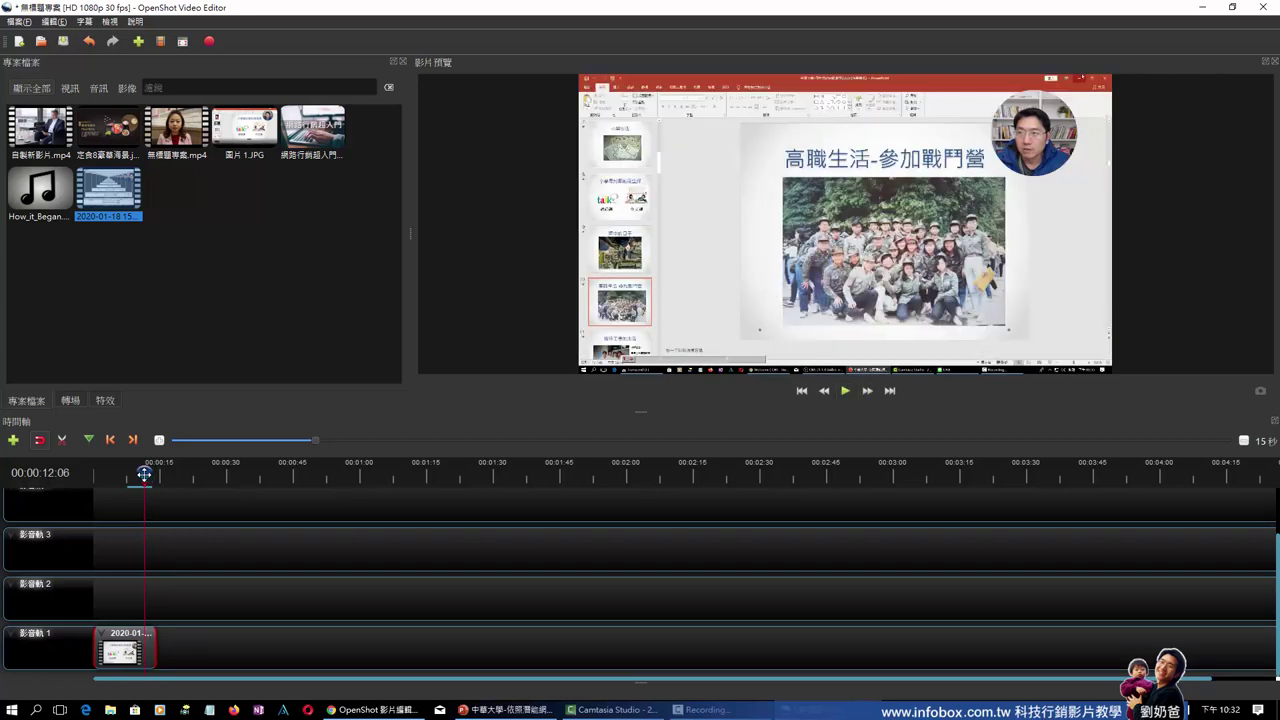
pyautogui.click(846, 392)
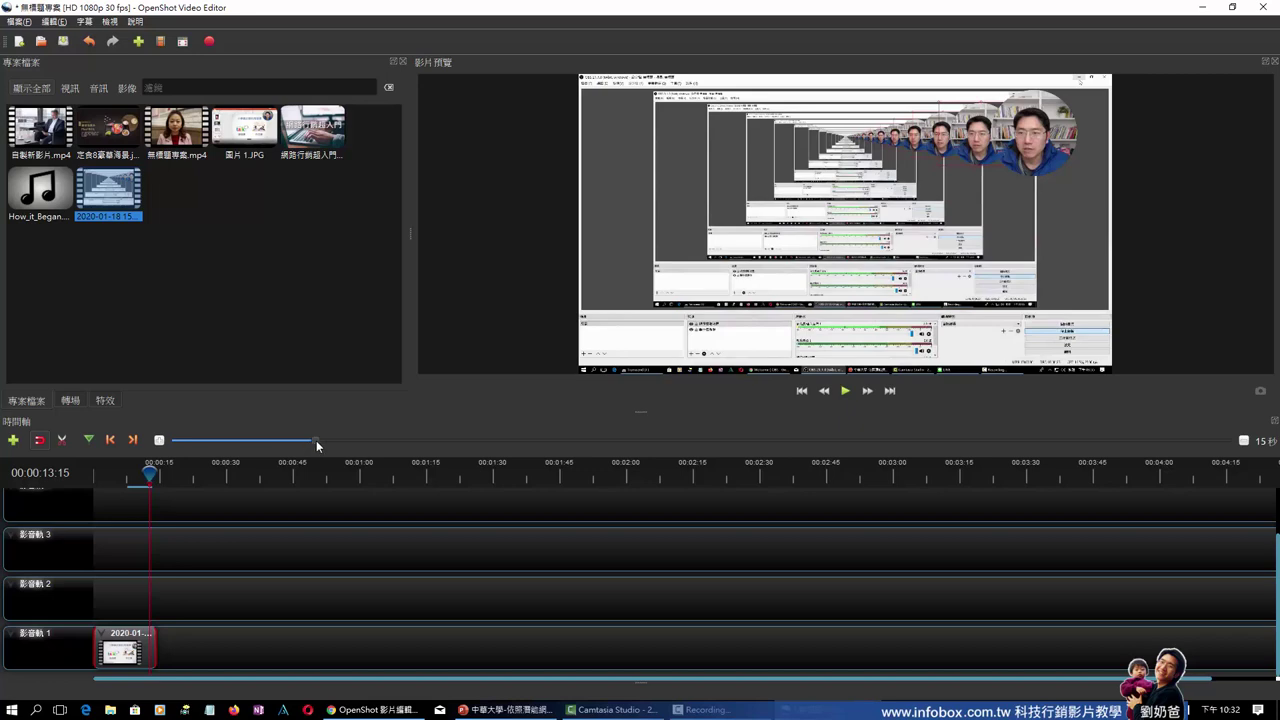
# Set the playhead just before the unwanted ending and split the track 1 clip at 00:00:12:20
pyautogui.moveTo(305, 442); pyautogui.dragTo(213, 445)
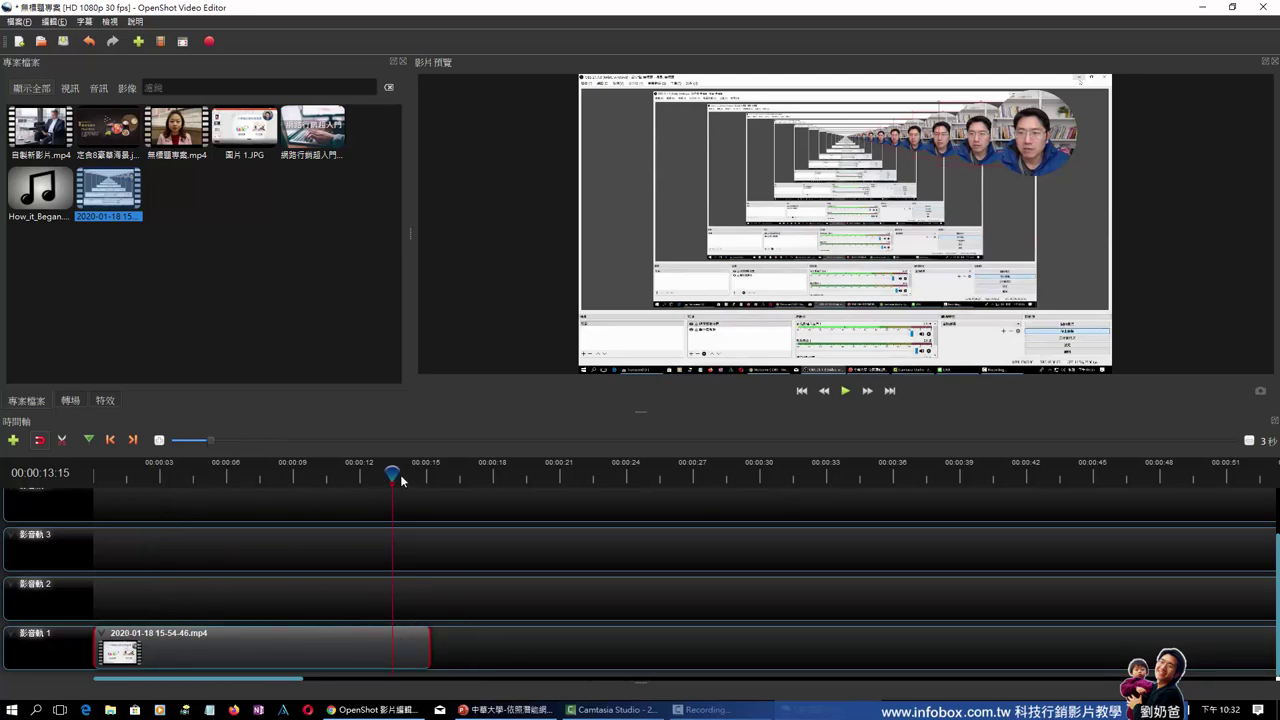
pyautogui.moveTo(393, 476)
pyautogui.mouseDown()
pyautogui.moveTo(330, 476)
pyautogui.moveTo(402, 476)
pyautogui.moveTo(356, 477)
pyautogui.moveTo(383, 477)
pyautogui.moveTo(372, 482)
pyautogui.mouseUp()
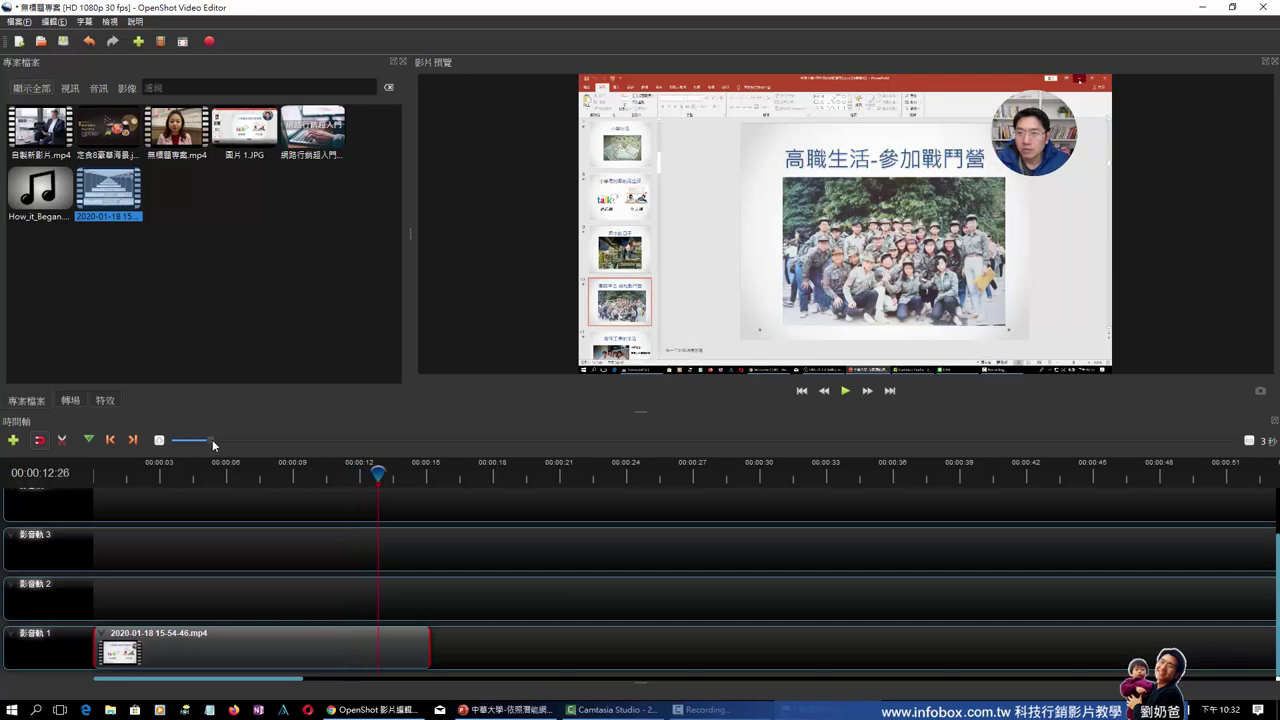
pyautogui.moveTo(212, 439); pyautogui.dragTo(164, 440)
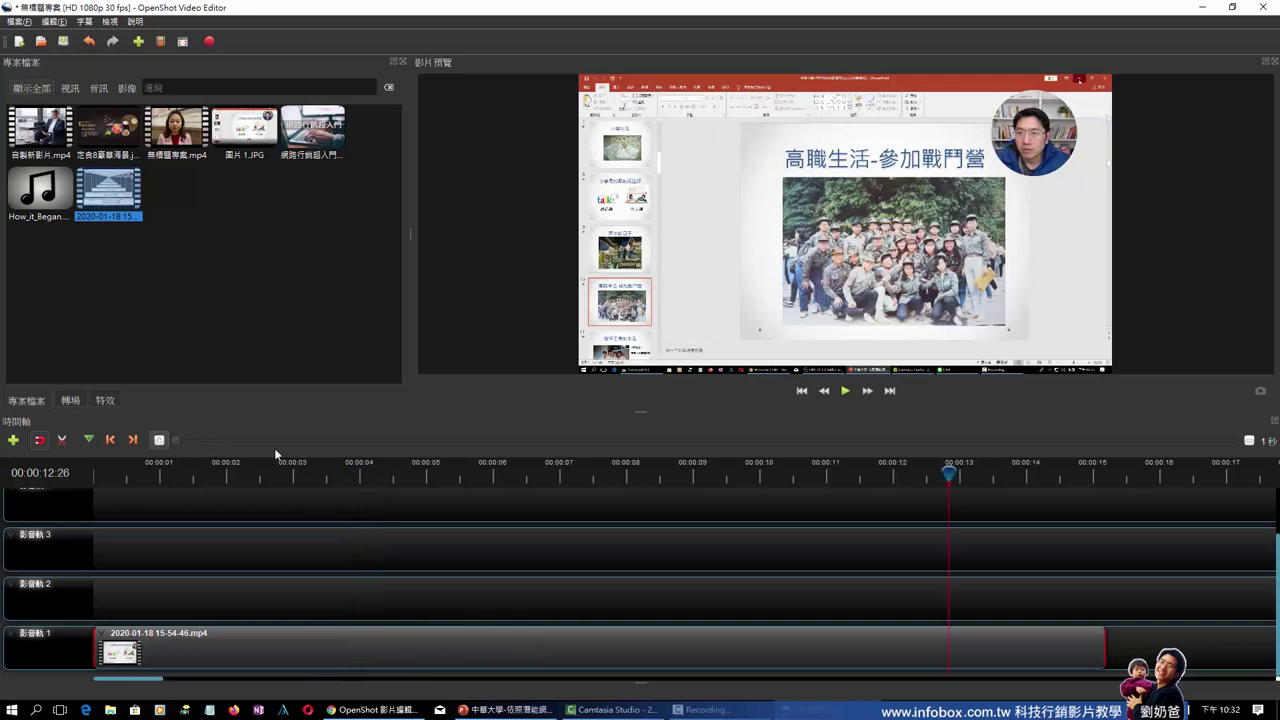
pyautogui.hotkey('ctrl', '-')
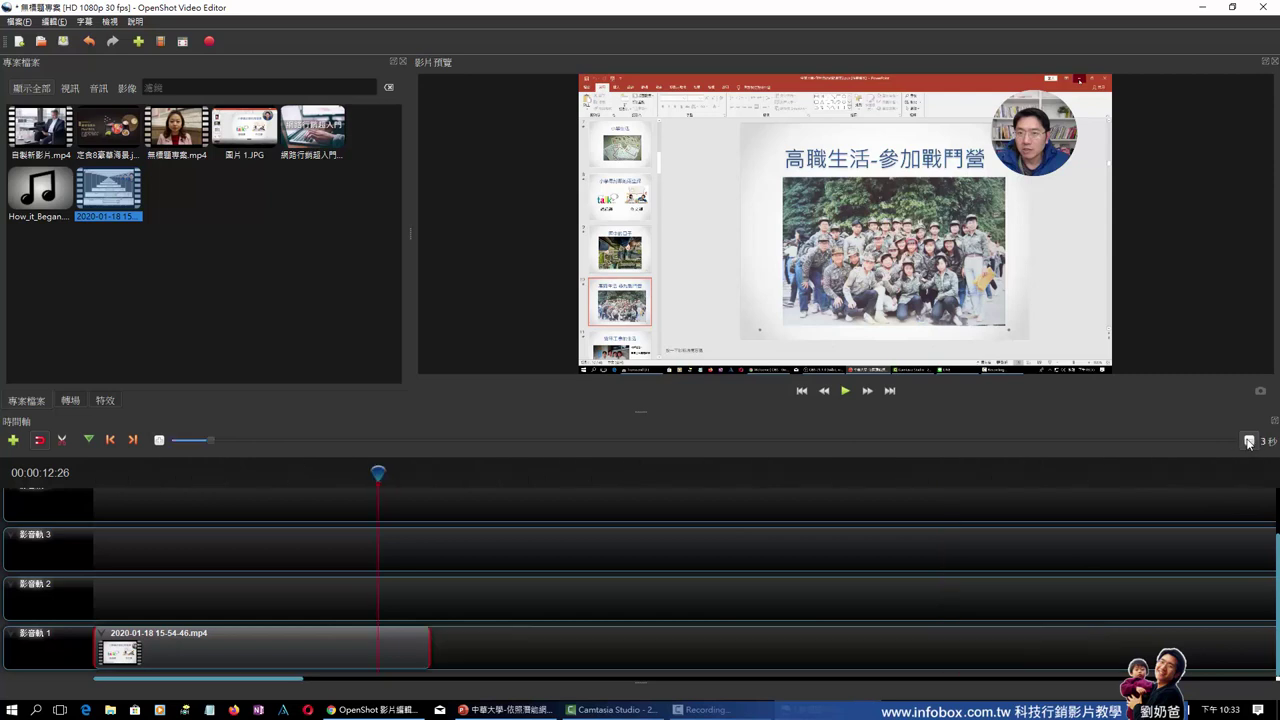
pyautogui.moveTo(204, 444); pyautogui.dragTo(164, 440)
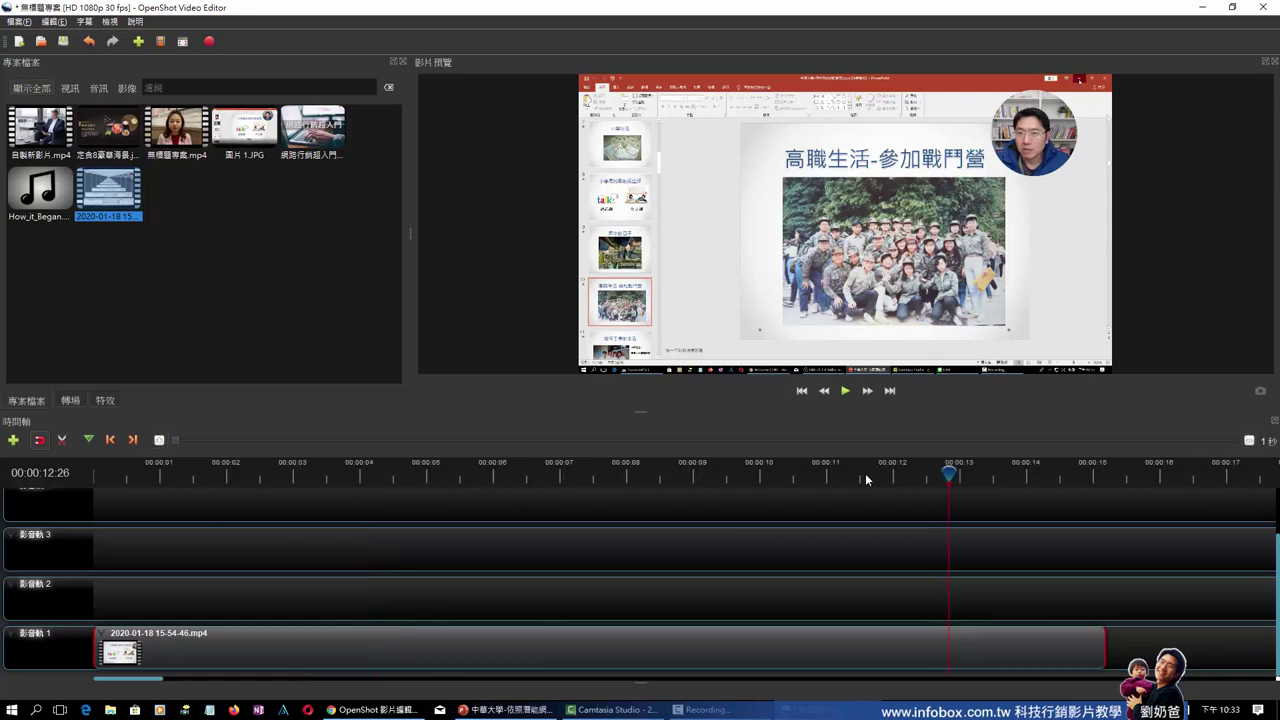
pyautogui.moveTo(865, 478); pyautogui.dragTo(954, 479)
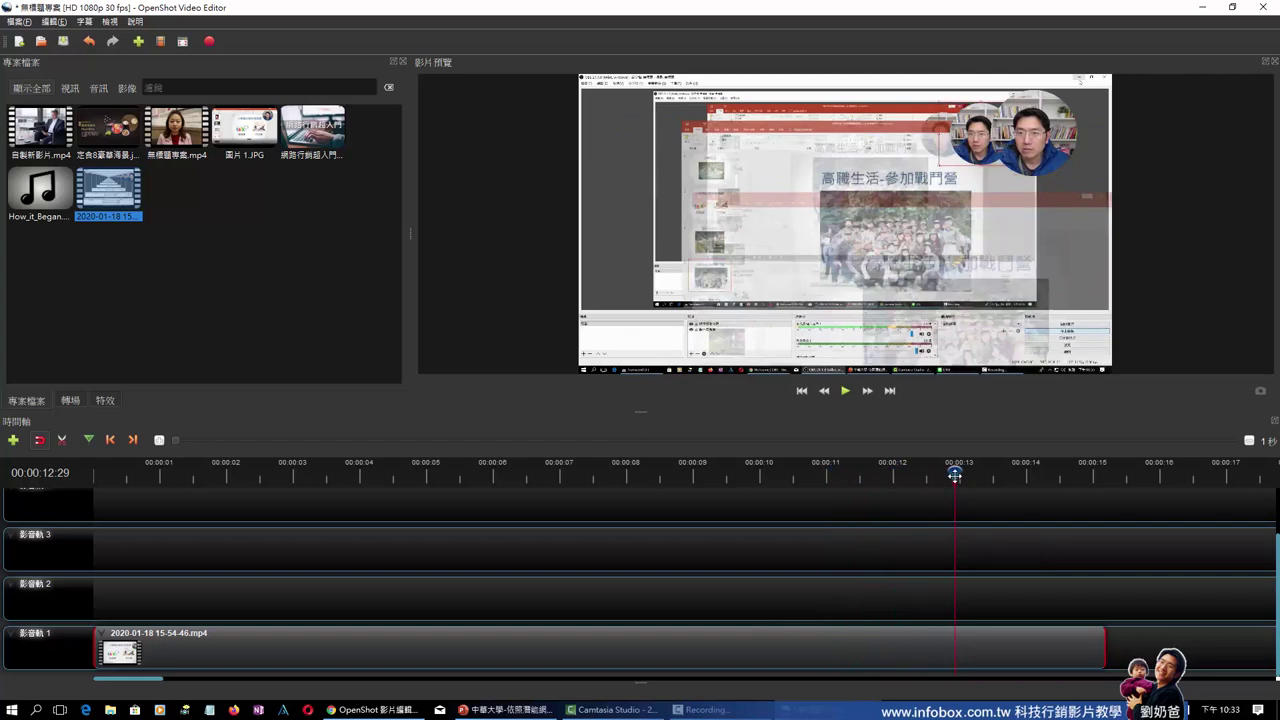
pyautogui.moveTo(955, 472)
pyautogui.mouseDown()
pyautogui.moveTo(940, 472)
pyautogui.moveTo(970, 474)
pyautogui.moveTo(935, 474)
pyautogui.mouseUp()
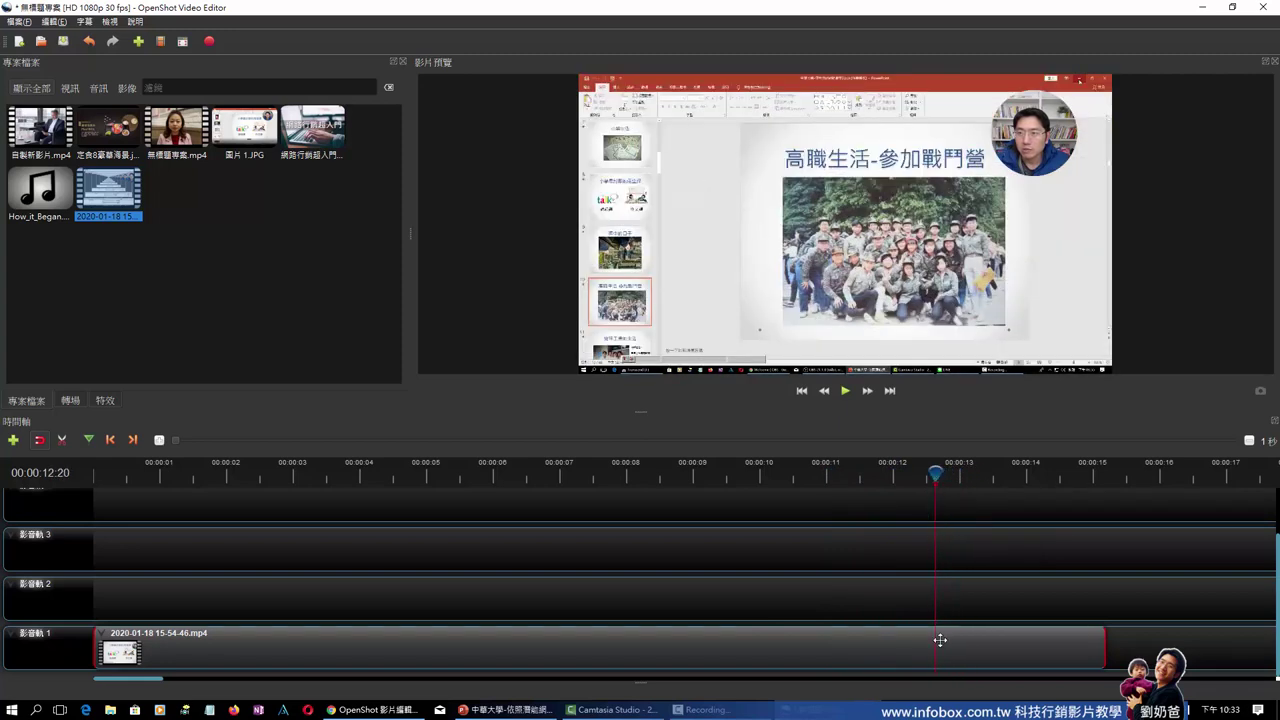
pyautogui.click(61, 441)
pyautogui.click(938, 639)
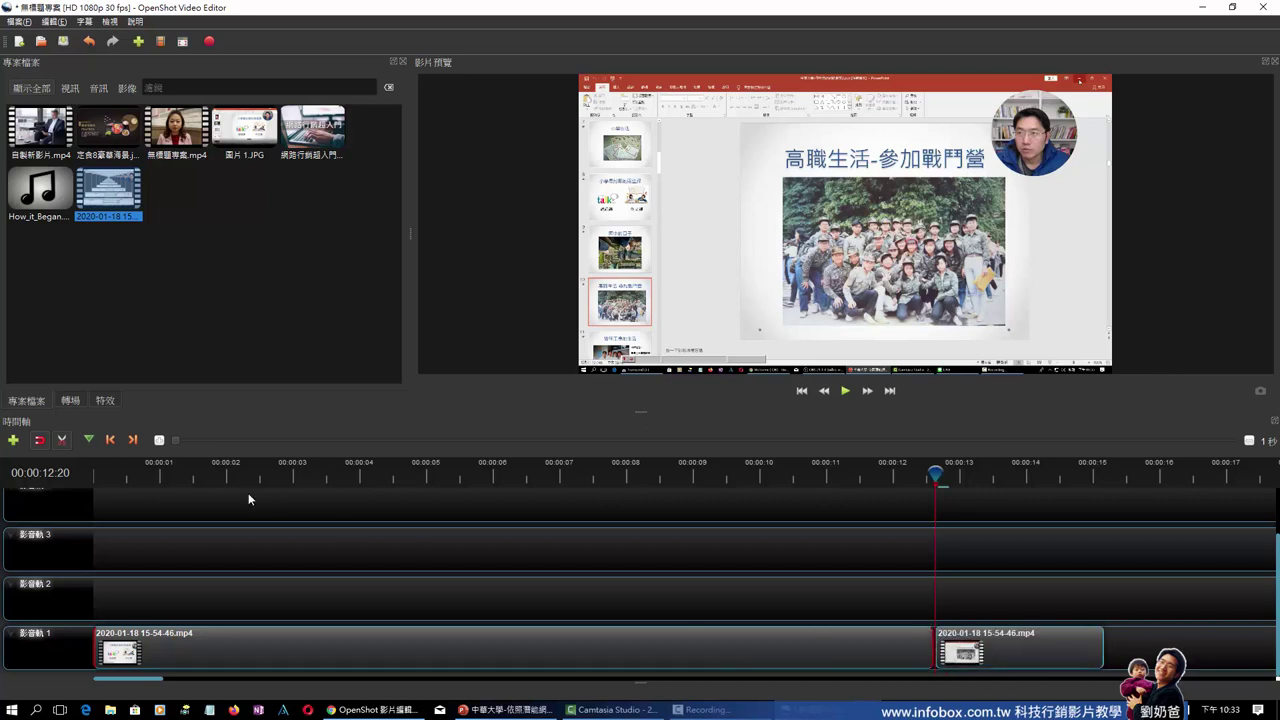
pyautogui.click(64, 444)
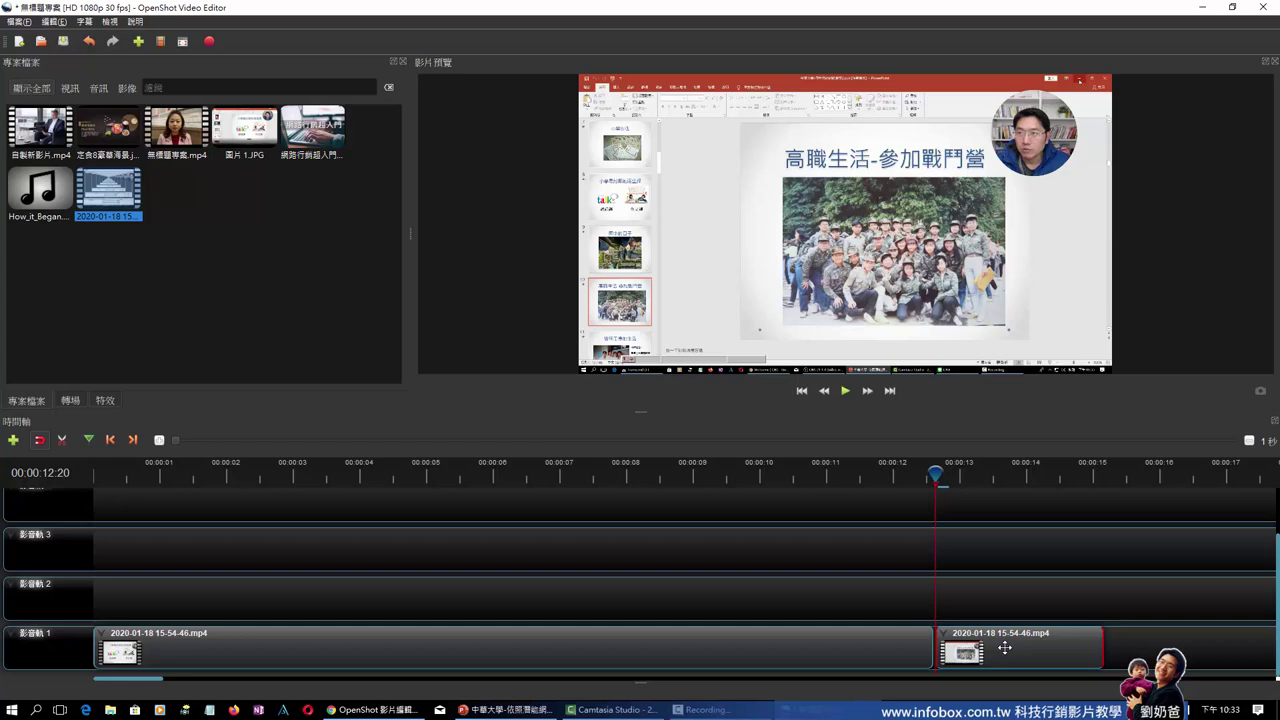
# Delete the unwanted ending segment on track 1 and scrub through the remaining clip to look for an unwanted middle part
pyautogui.press('Delete')
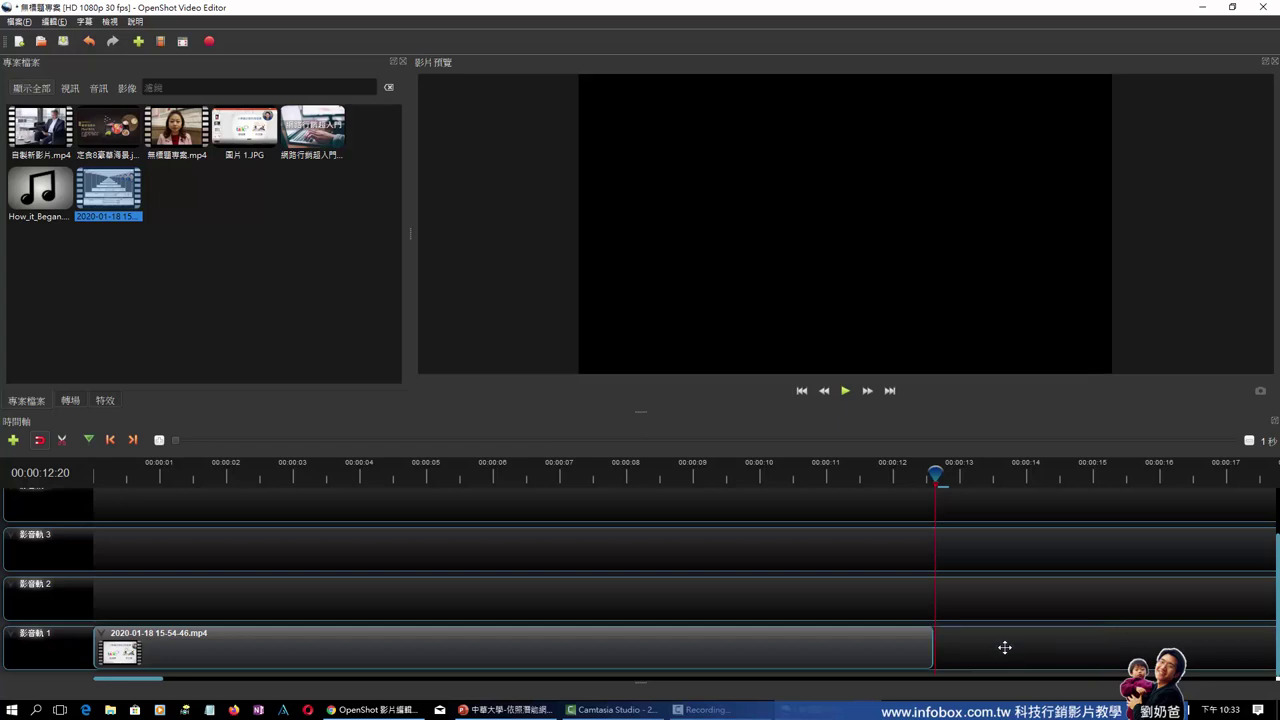
pyautogui.click(750, 475)
pyautogui.click(471, 474)
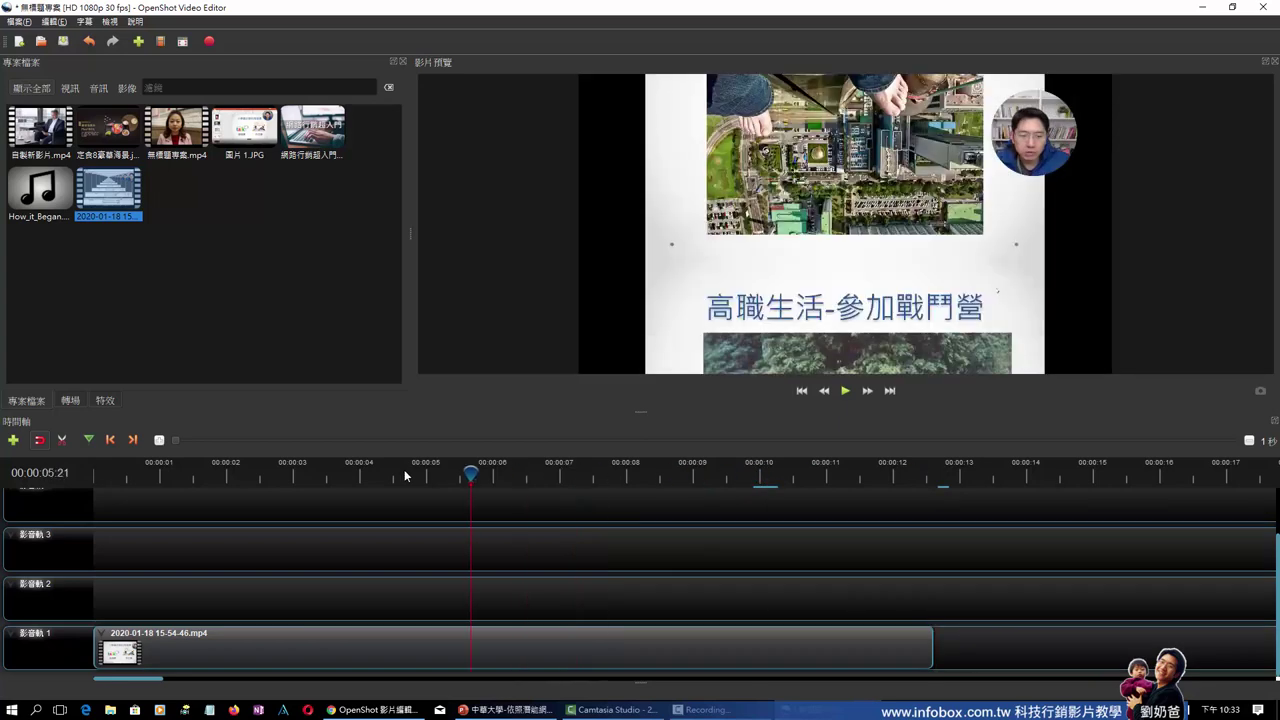
pyautogui.click(141, 474)
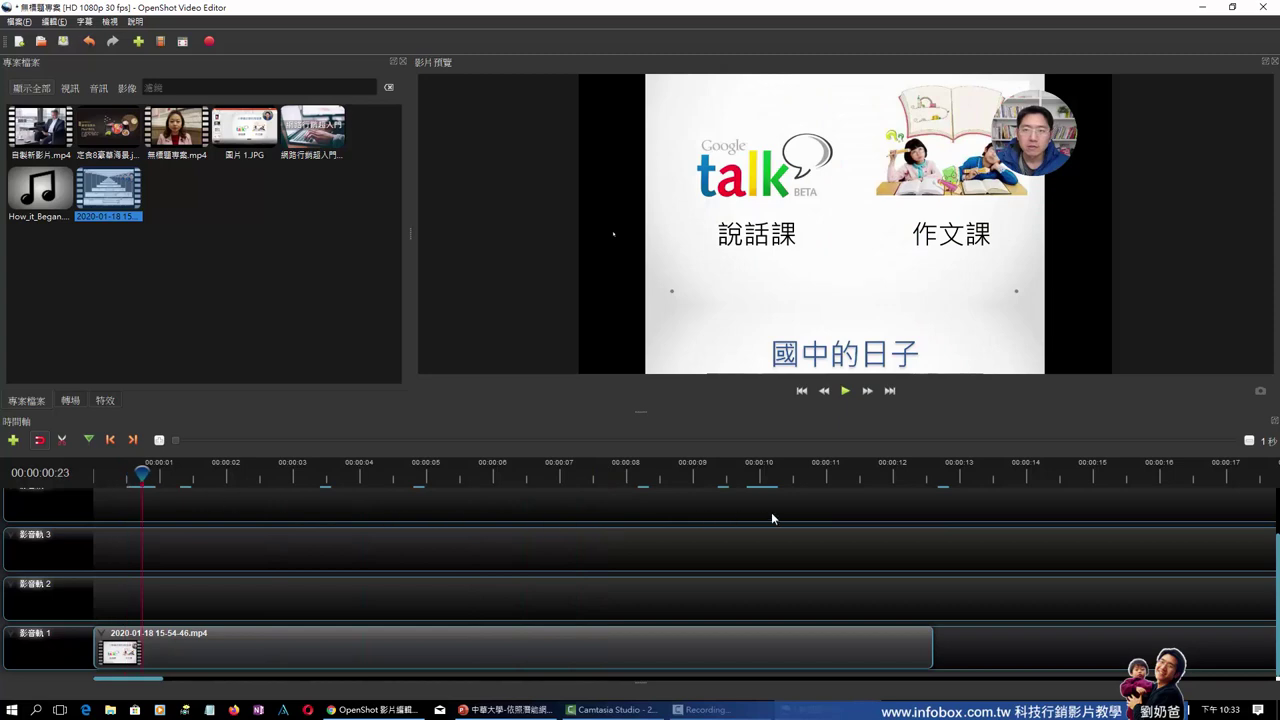
pyautogui.click(830, 475)
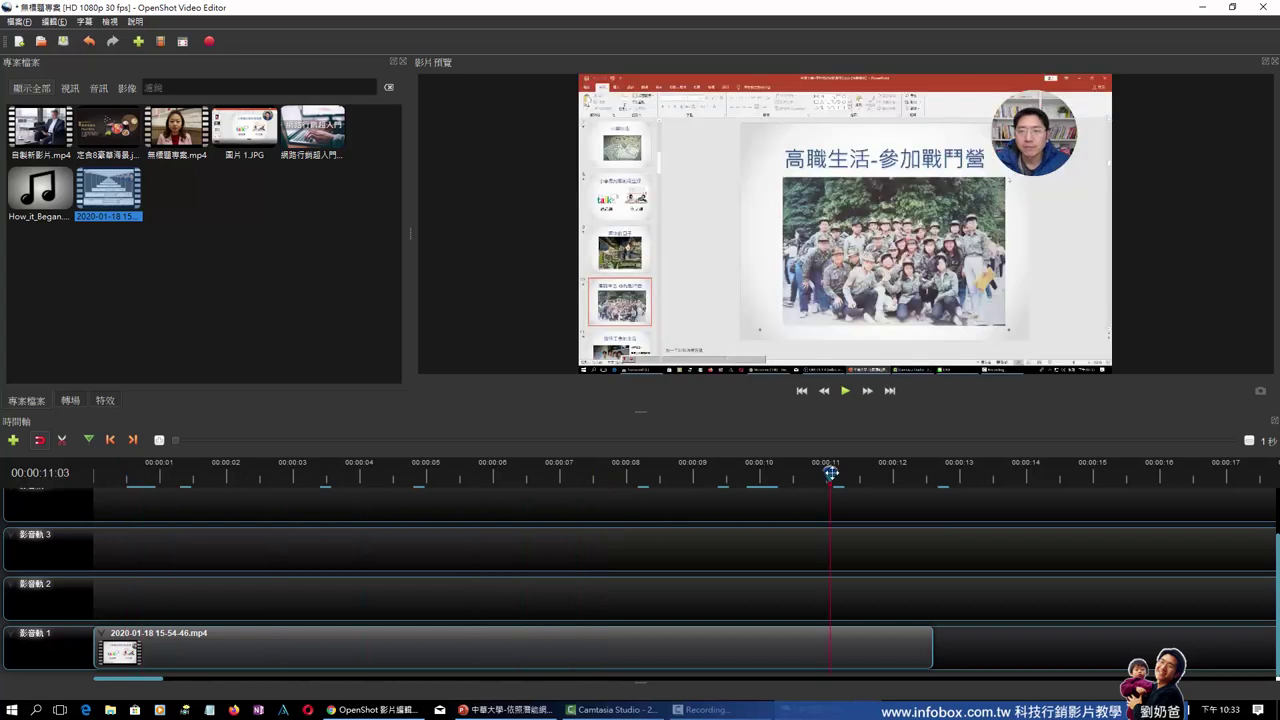
# Set the playhead to 00:00:04:22 and split the track 1 clip there with the razor tool
pyautogui.moveTo(830, 475); pyautogui.dragTo(408, 475)
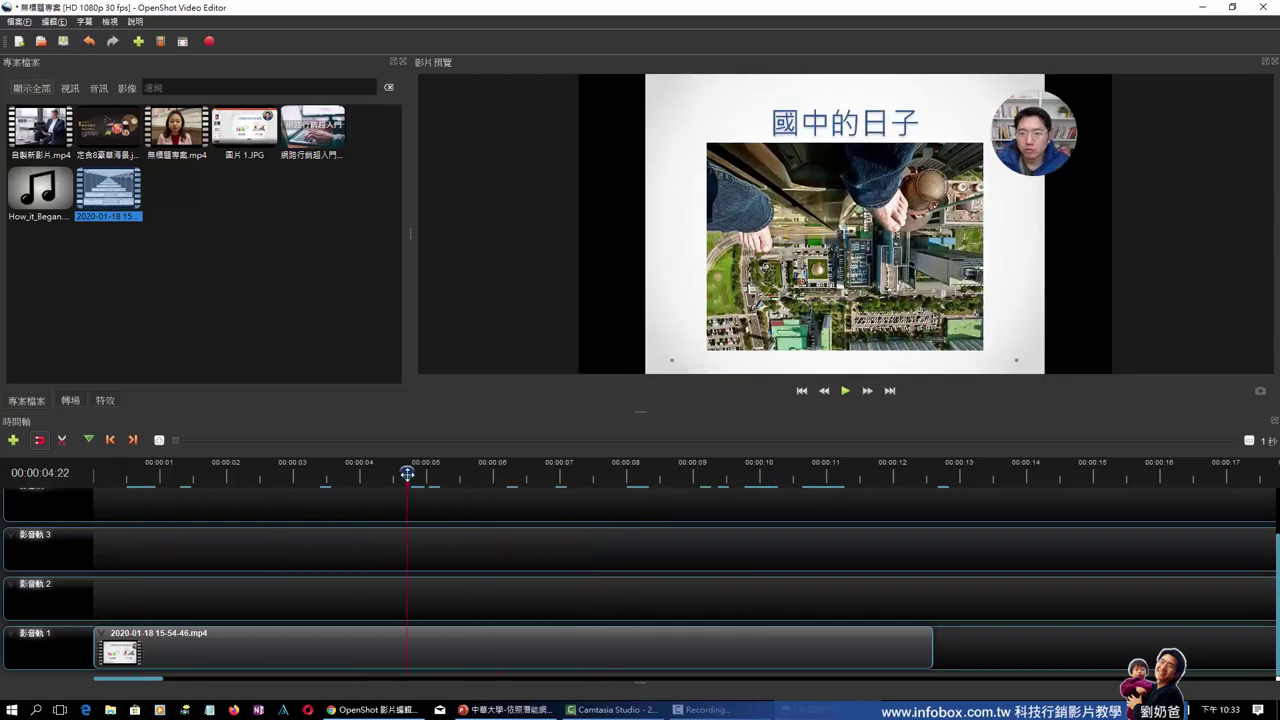
pyautogui.click(418, 647)
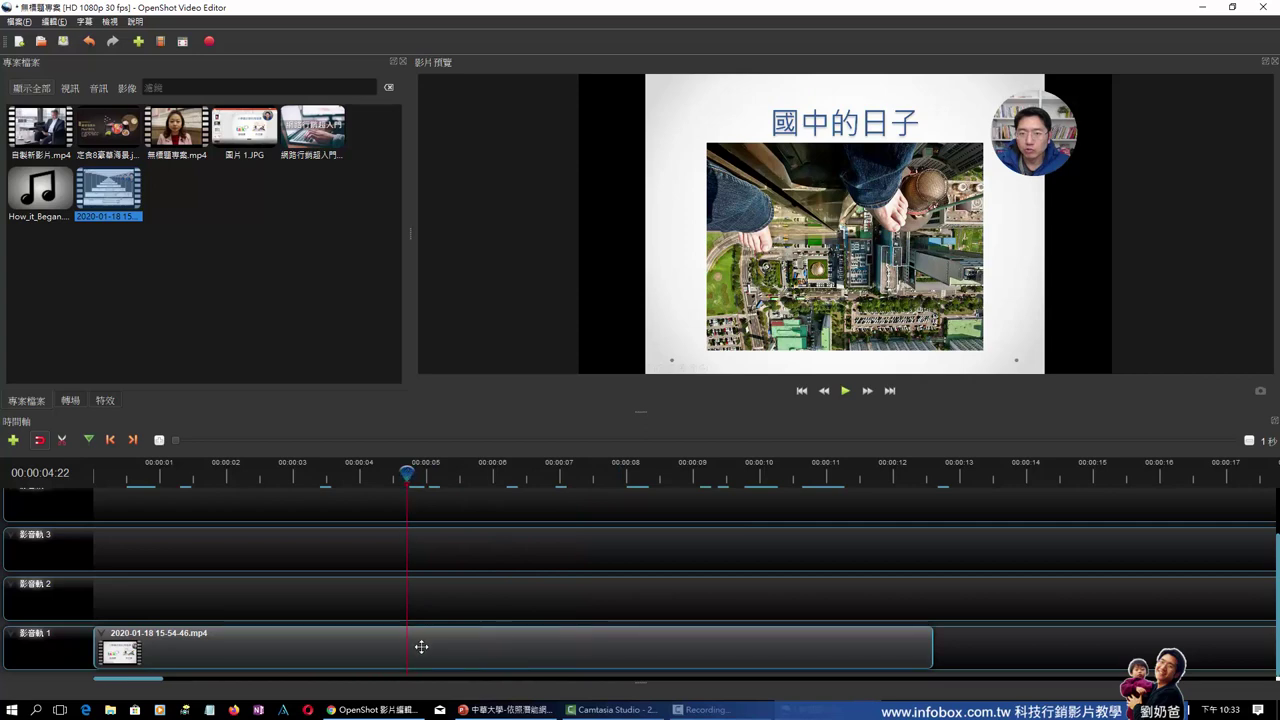
pyautogui.click(62, 440)
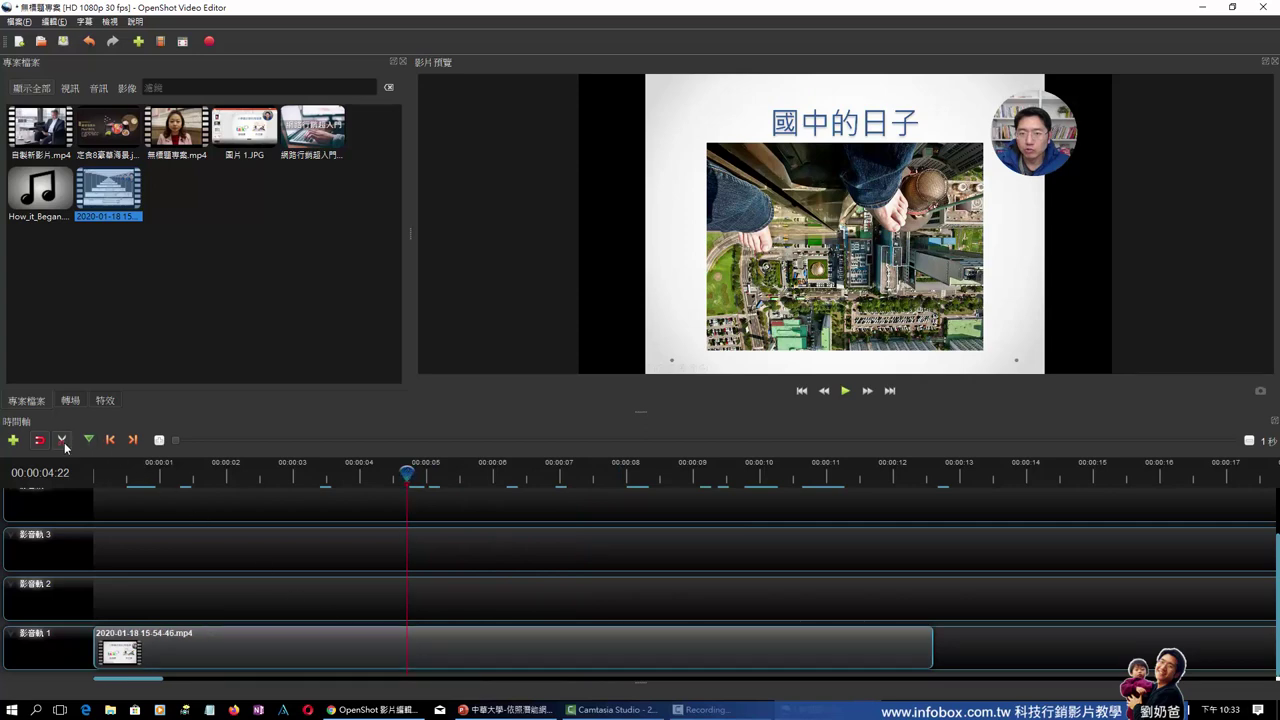
pyautogui.click(407, 642)
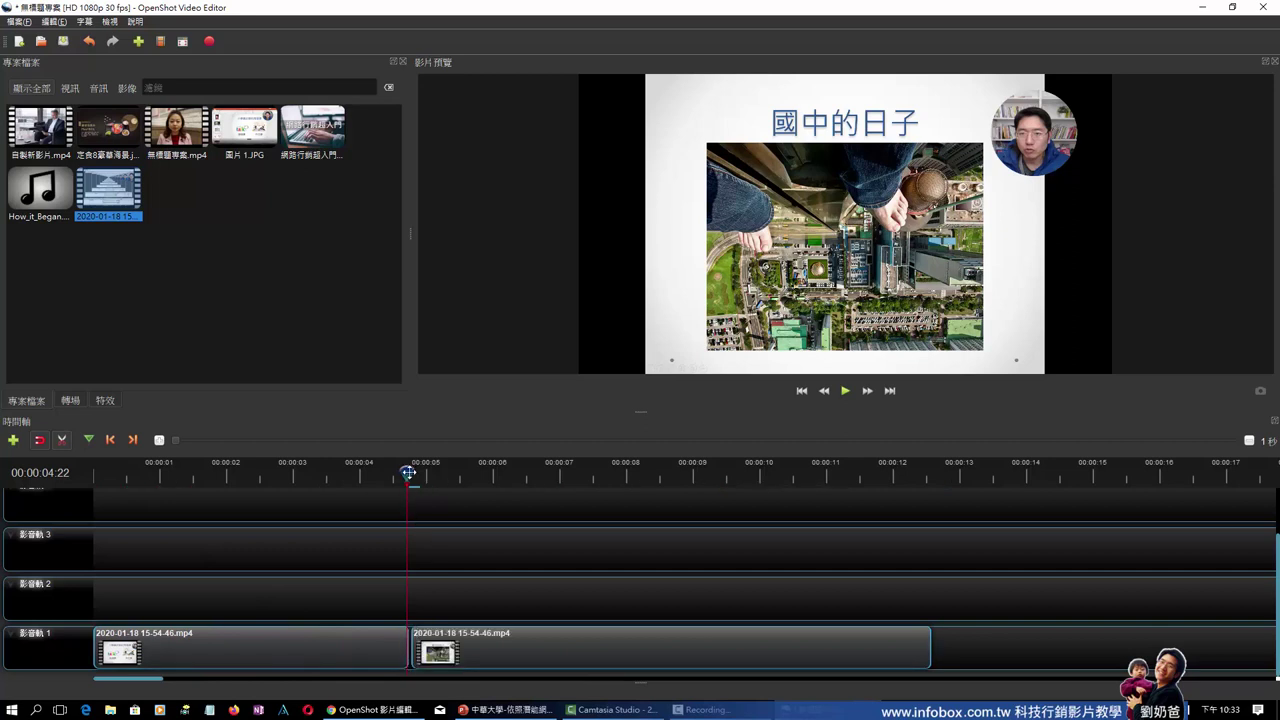
# Play on to 00:00:06:08, split the second track 1 clip there and turn the razor tool off
pyautogui.click(846, 391)
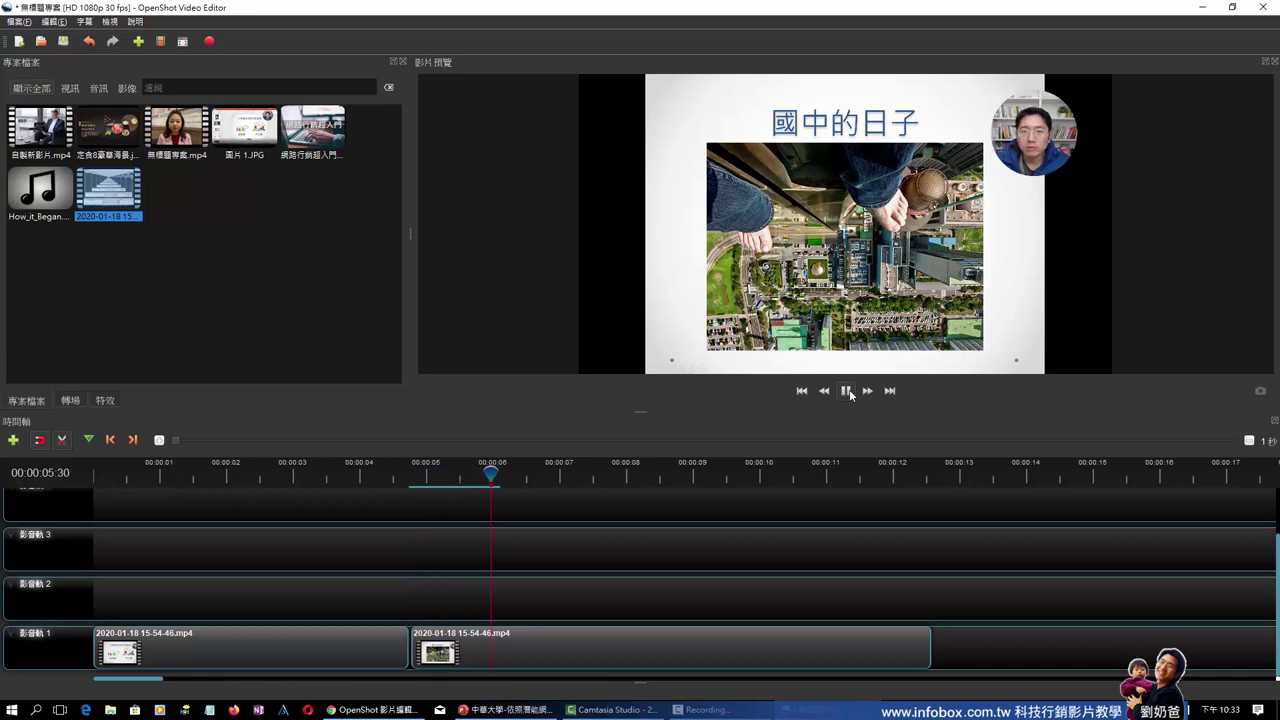
pyautogui.click(848, 392)
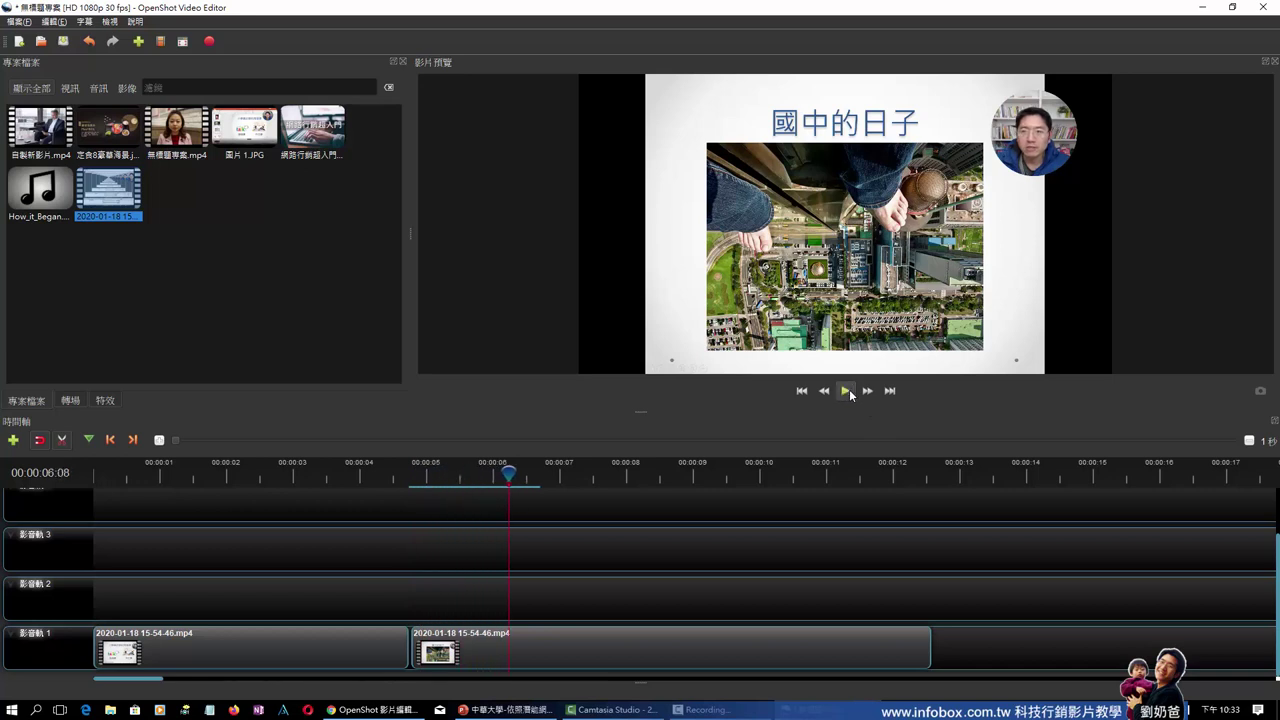
pyautogui.click(511, 640)
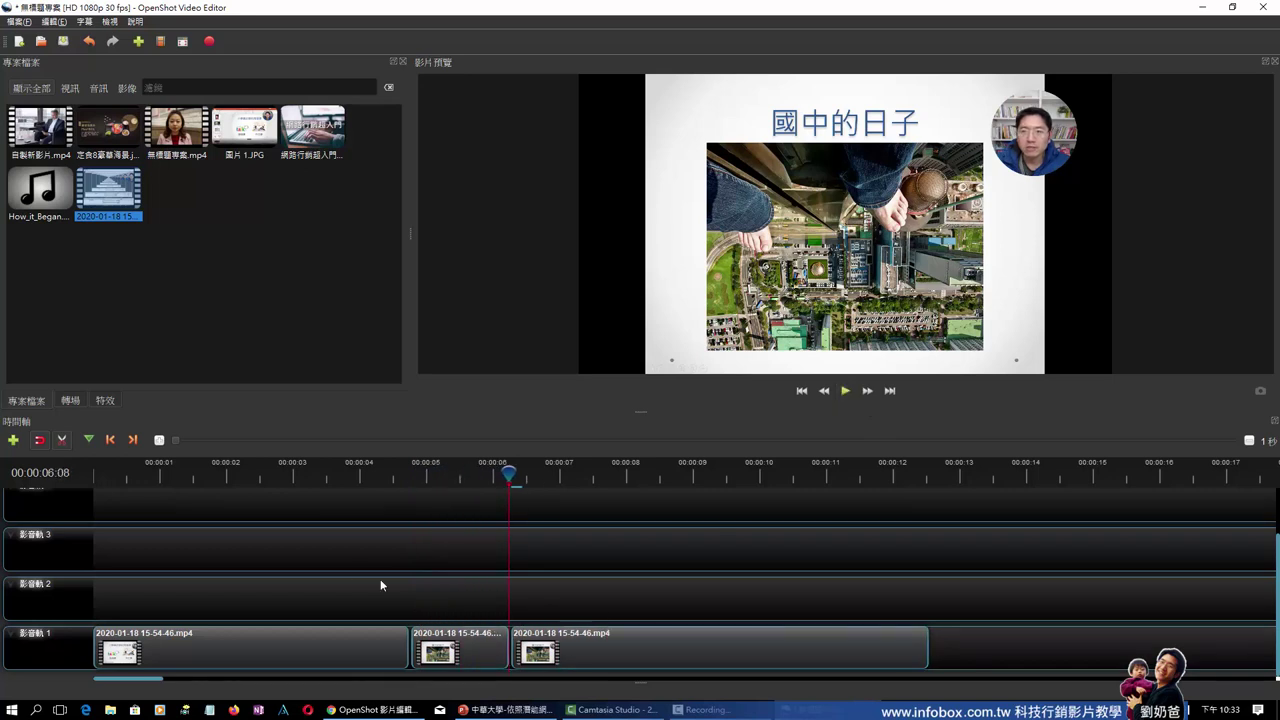
pyautogui.click(62, 441)
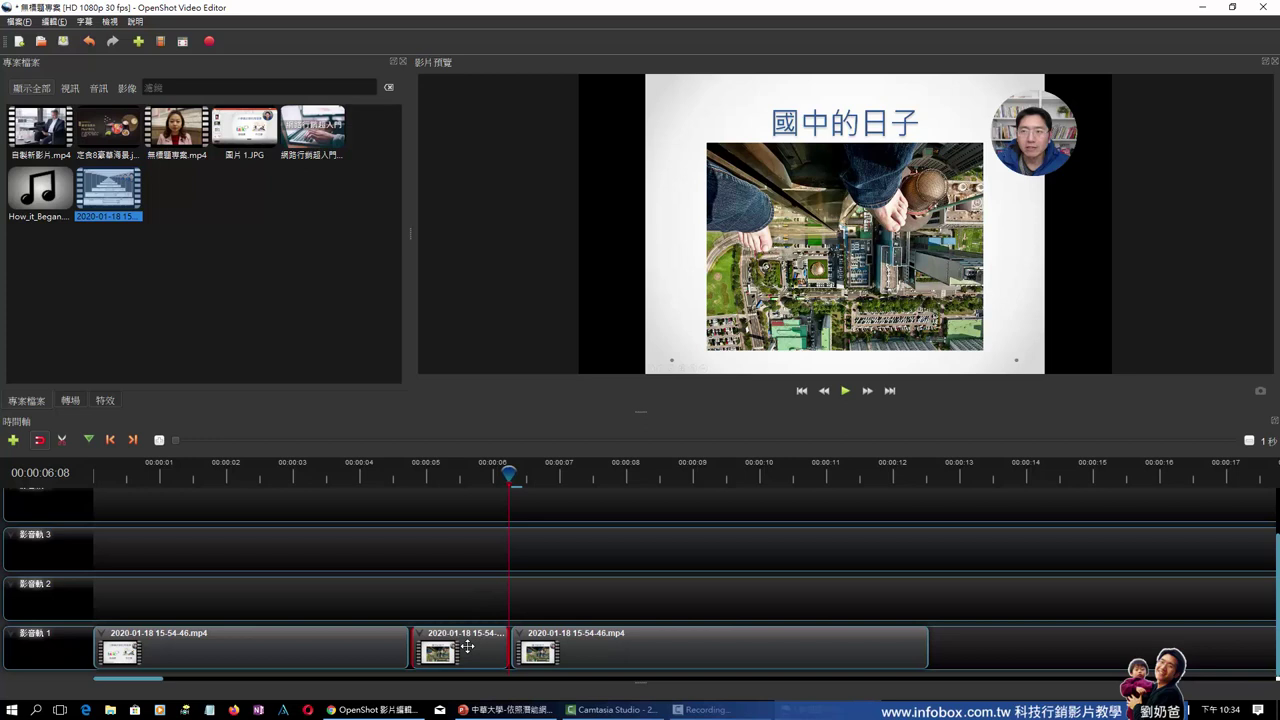
# Delete the short middle segment on track 1 and move the last segment against the end of the first one
pyautogui.press('Delete')
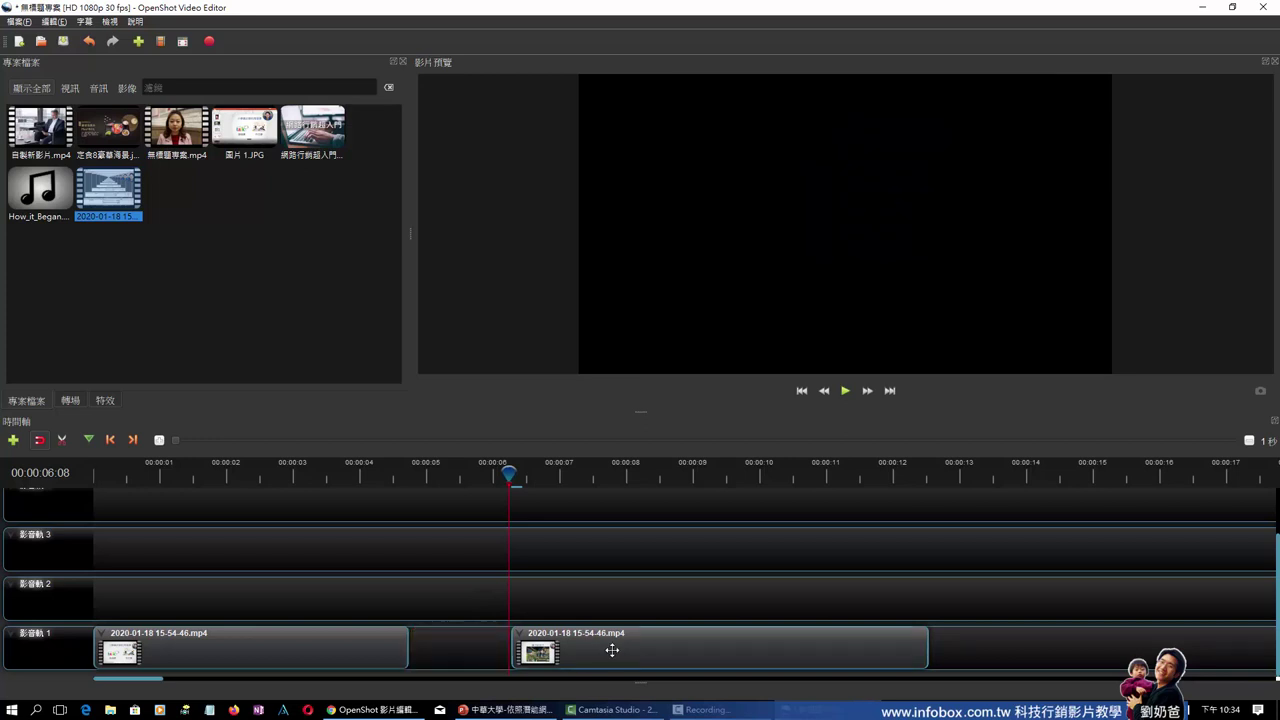
pyautogui.moveTo(612, 650); pyautogui.dragTo(513, 640)
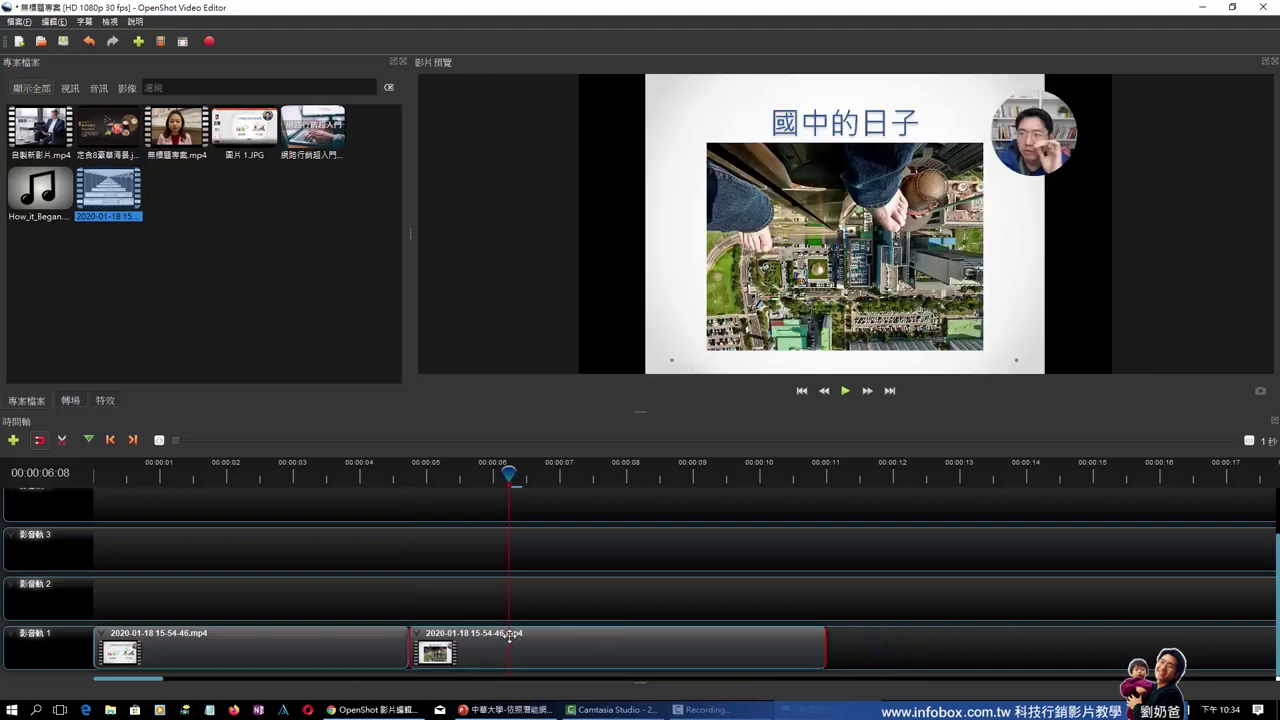
pyautogui.click(398, 480)
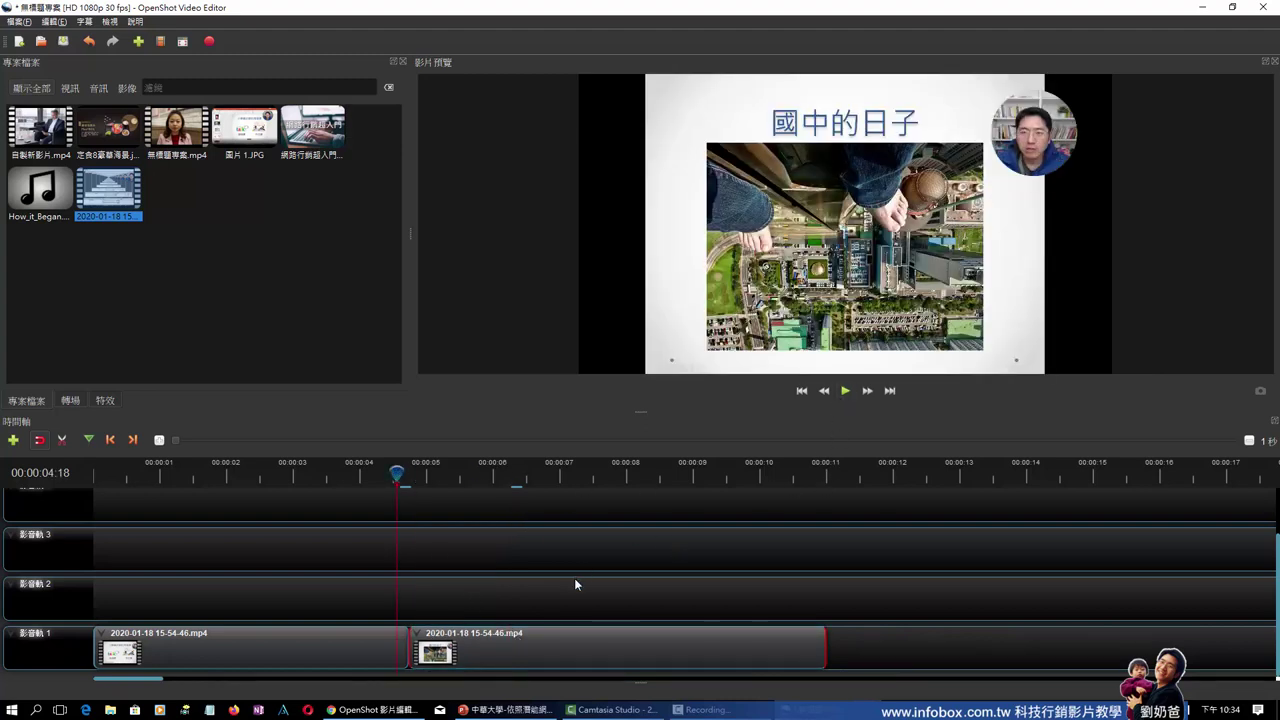
# Start a video export named test and choose the Desktop as its destination folder
pyautogui.click(210, 42)
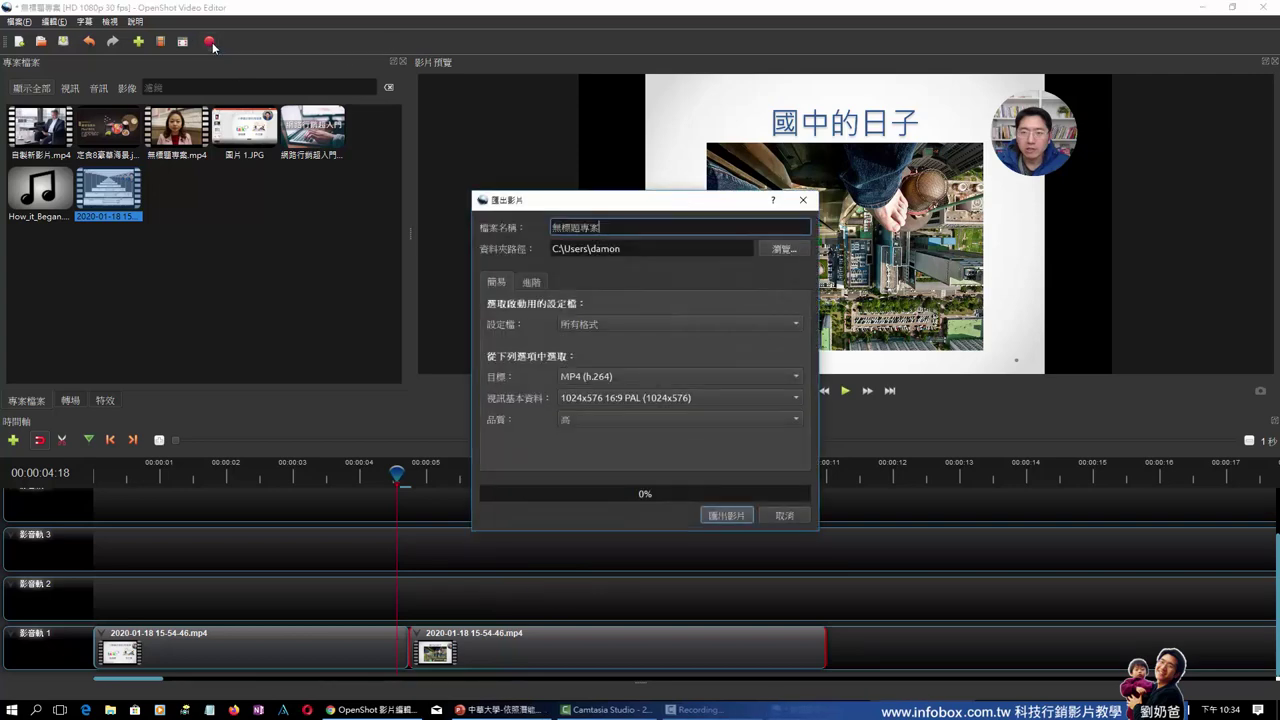
pyautogui.click(538, 222)
pyautogui.write('test')
pyautogui.click(794, 250)
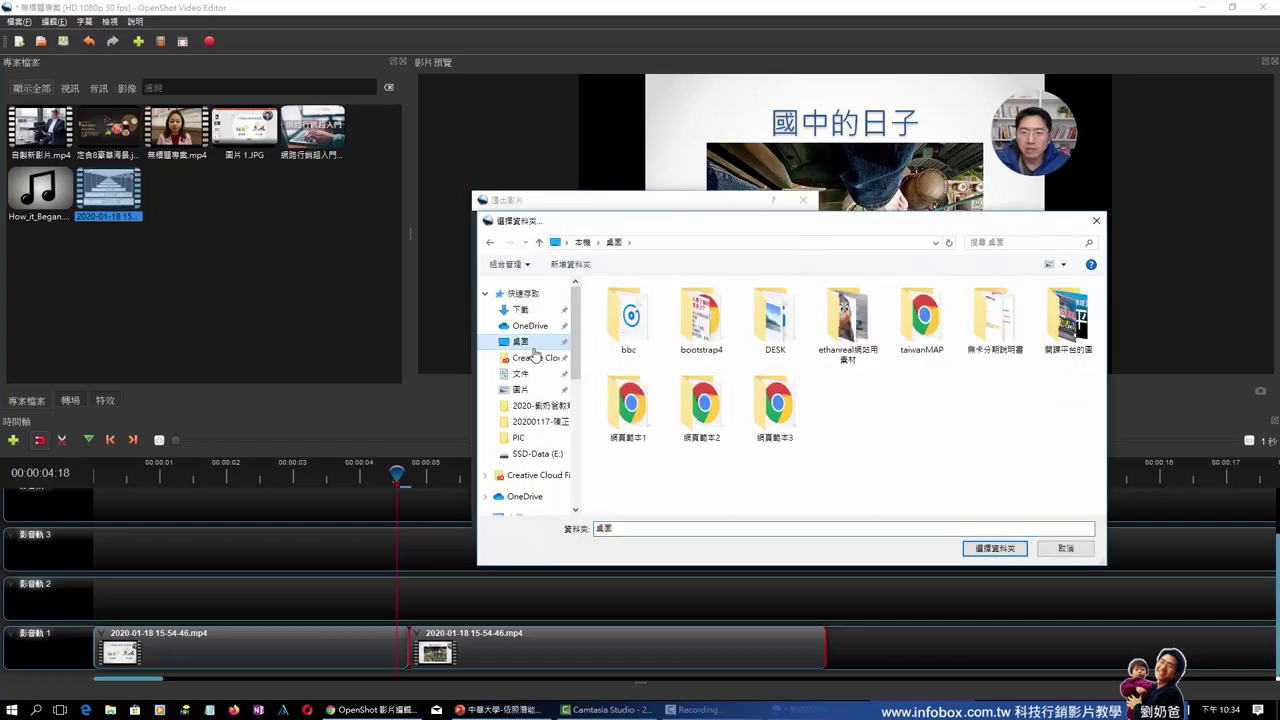
pyautogui.click(994, 548)
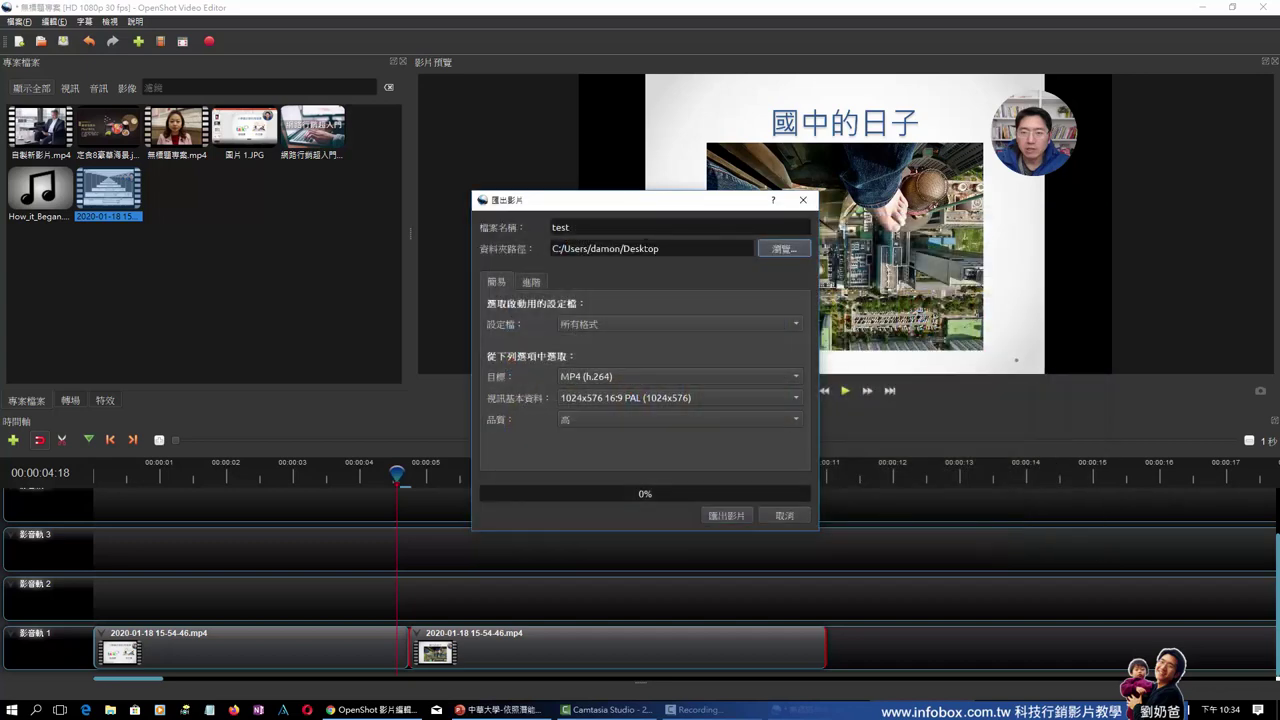
# Export the video as MP4 (h.264) with the 所有格式 profile, HD 1080p 30 fps (1920x1080) and quality 高
pyautogui.click(590, 325)
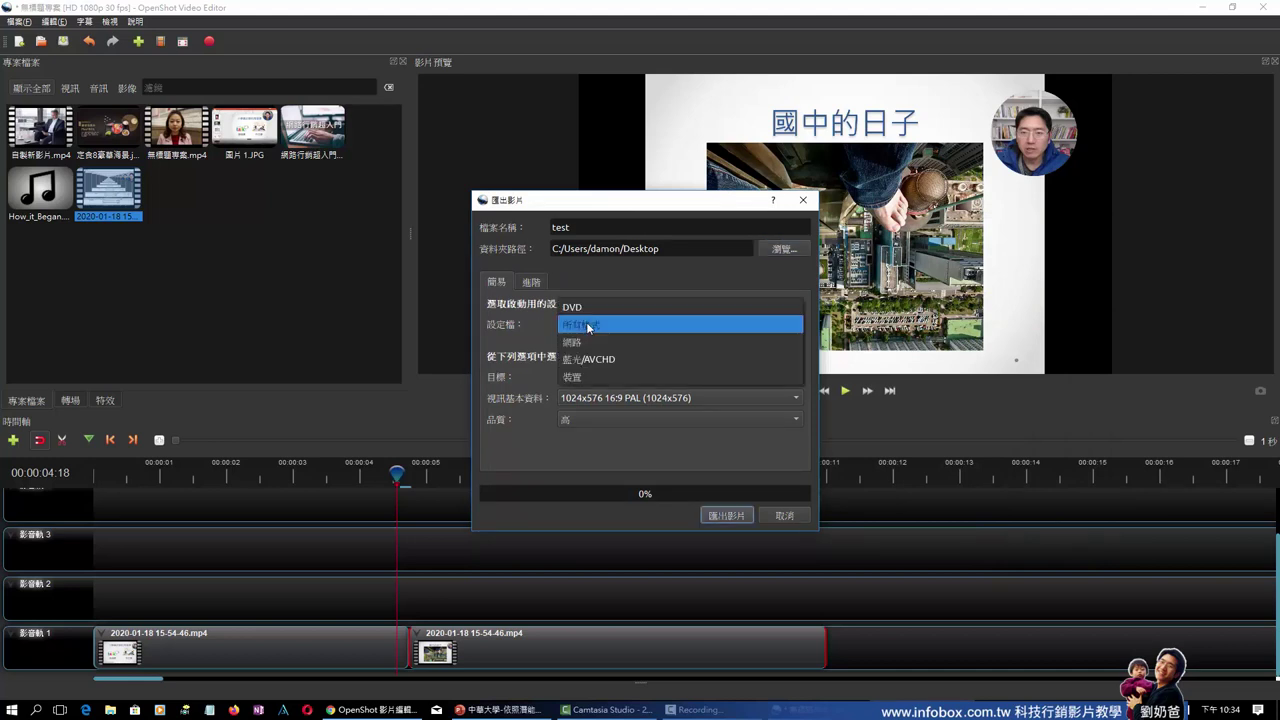
pyautogui.click(590, 325)
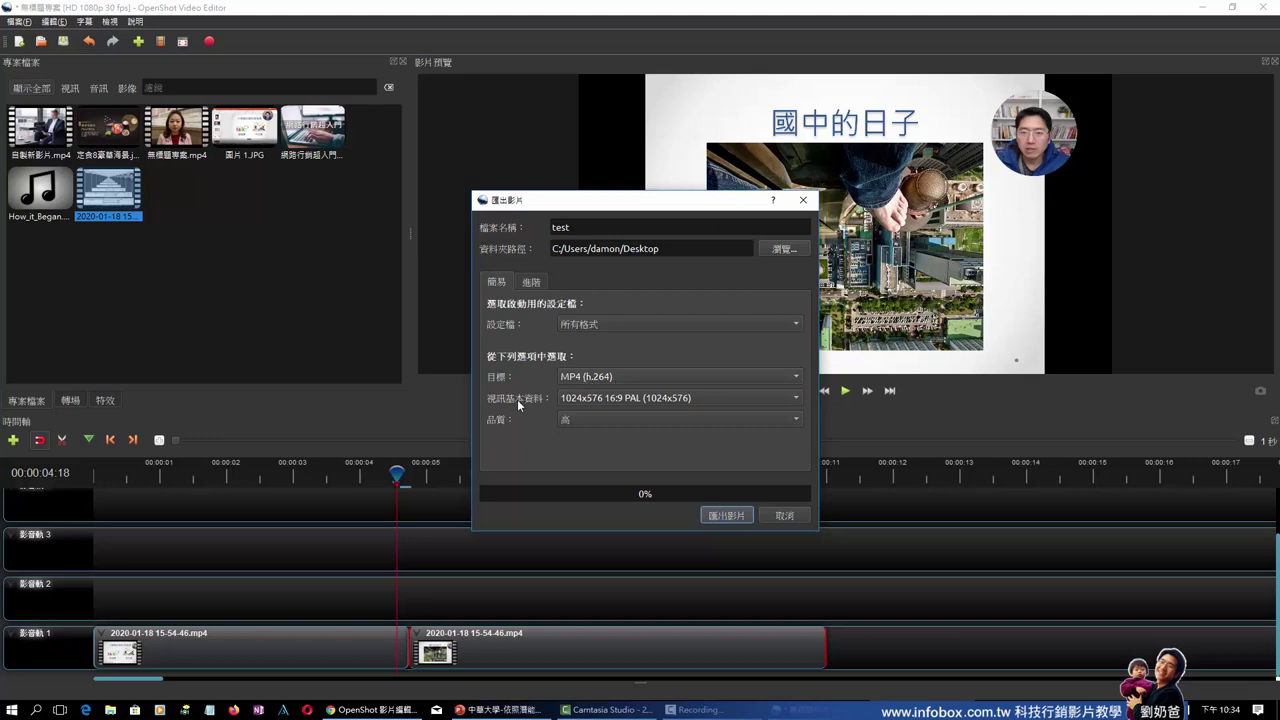
pyautogui.click(770, 398)
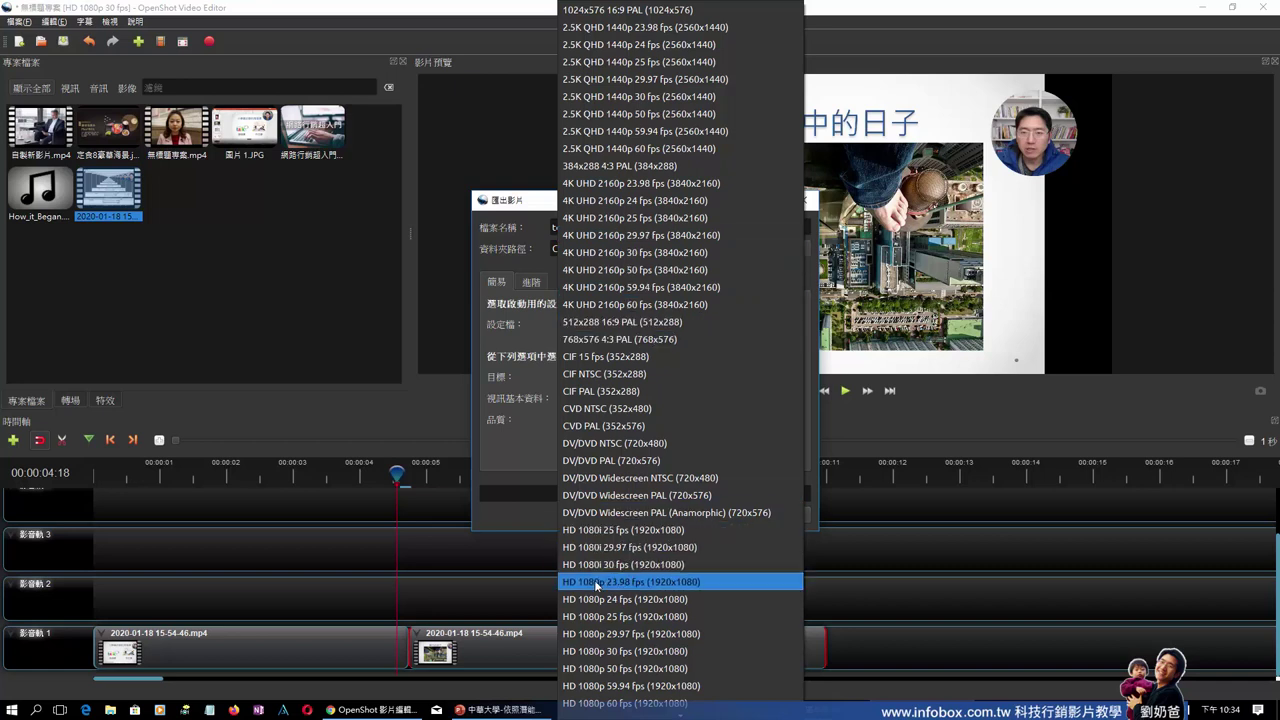
pyautogui.click(624, 650)
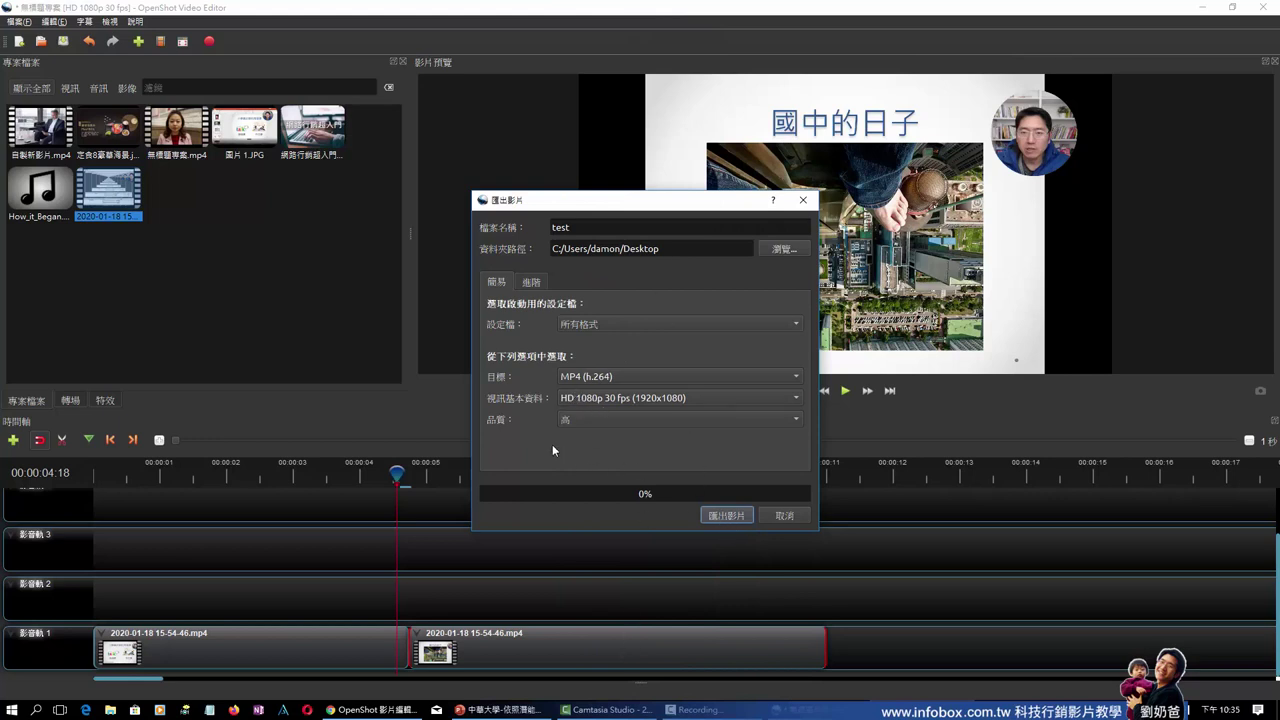
pyautogui.click(578, 418)
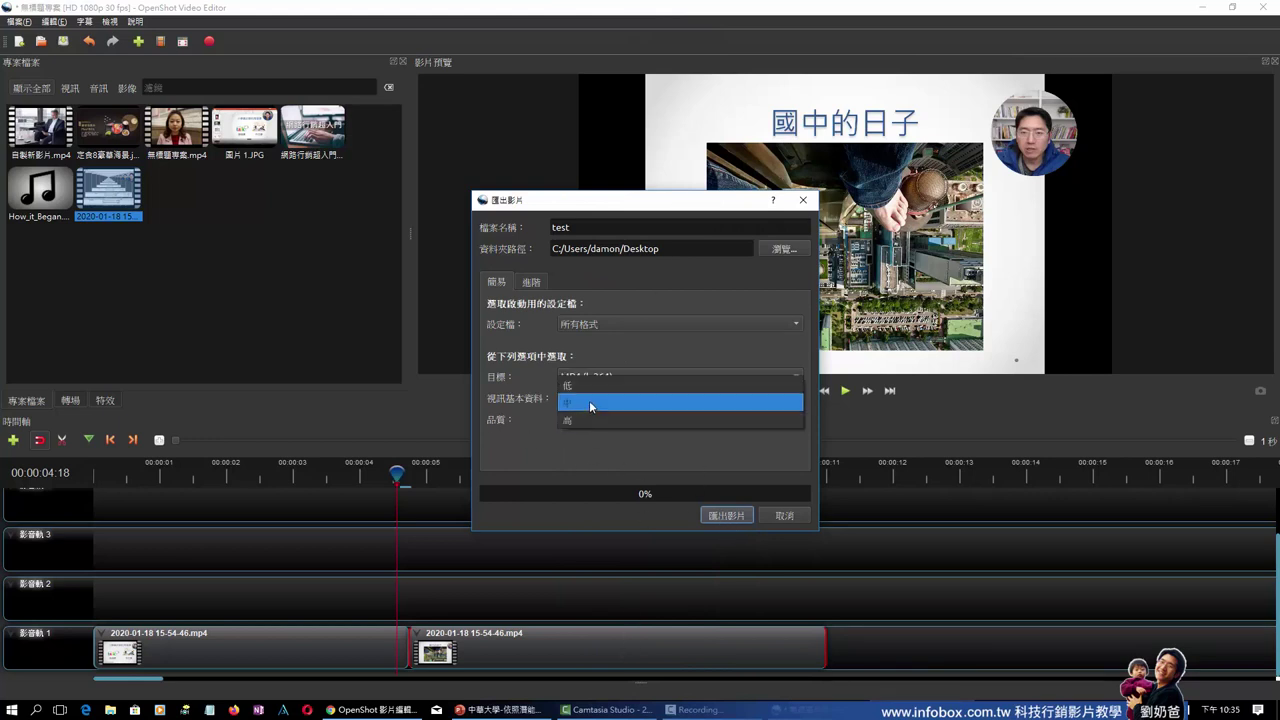
pyautogui.click(586, 421)
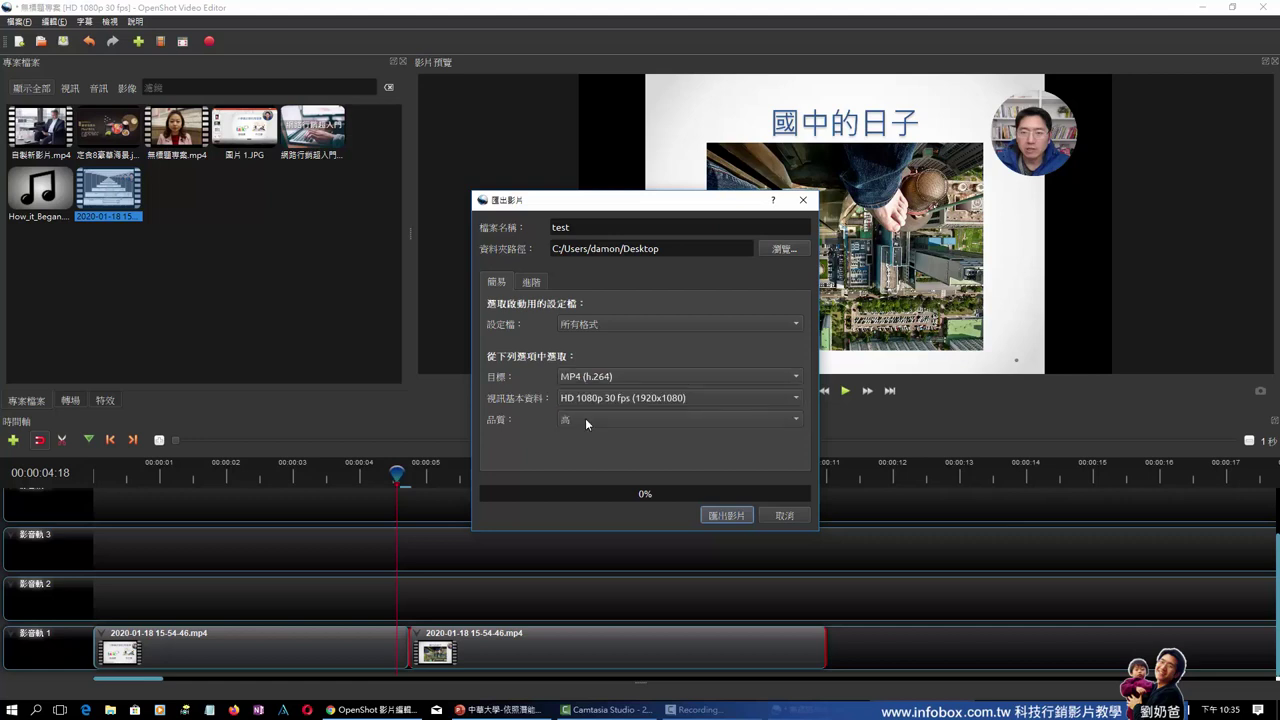
pyautogui.click(723, 514)
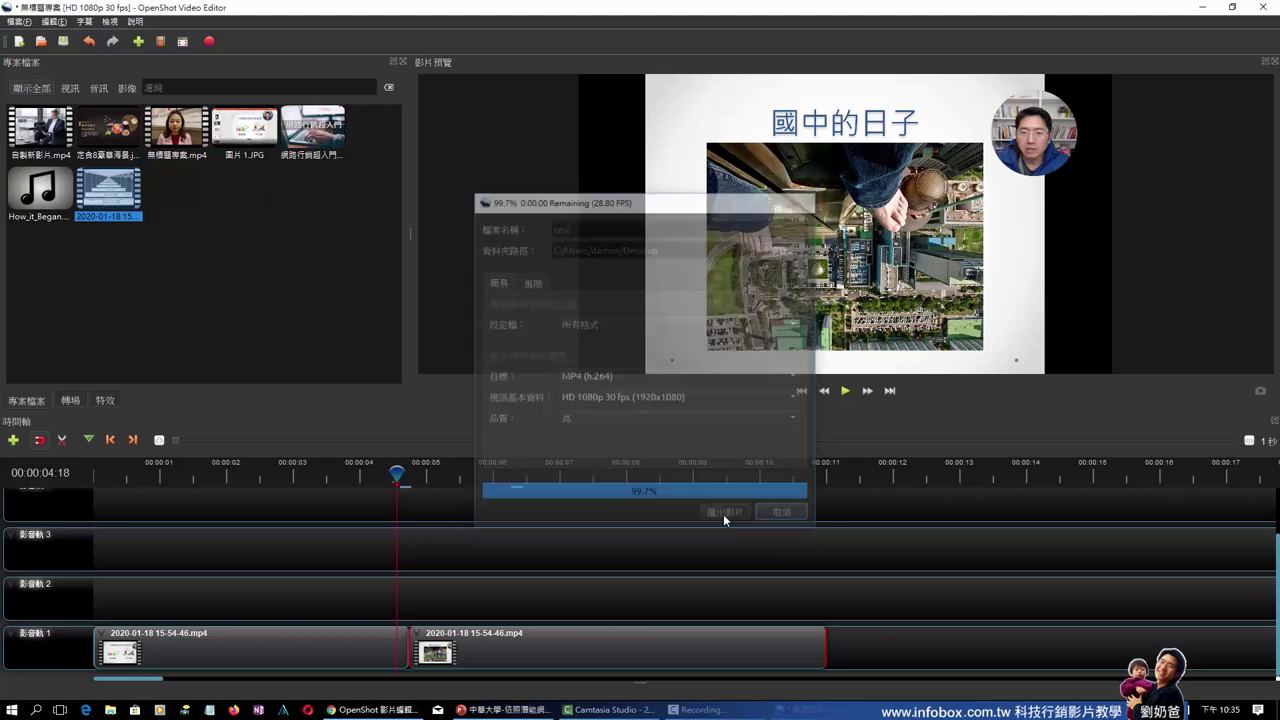
# Play the exported test.mp4 from the desktop to check the result, and close the player
pyautogui.click(1203, 10)
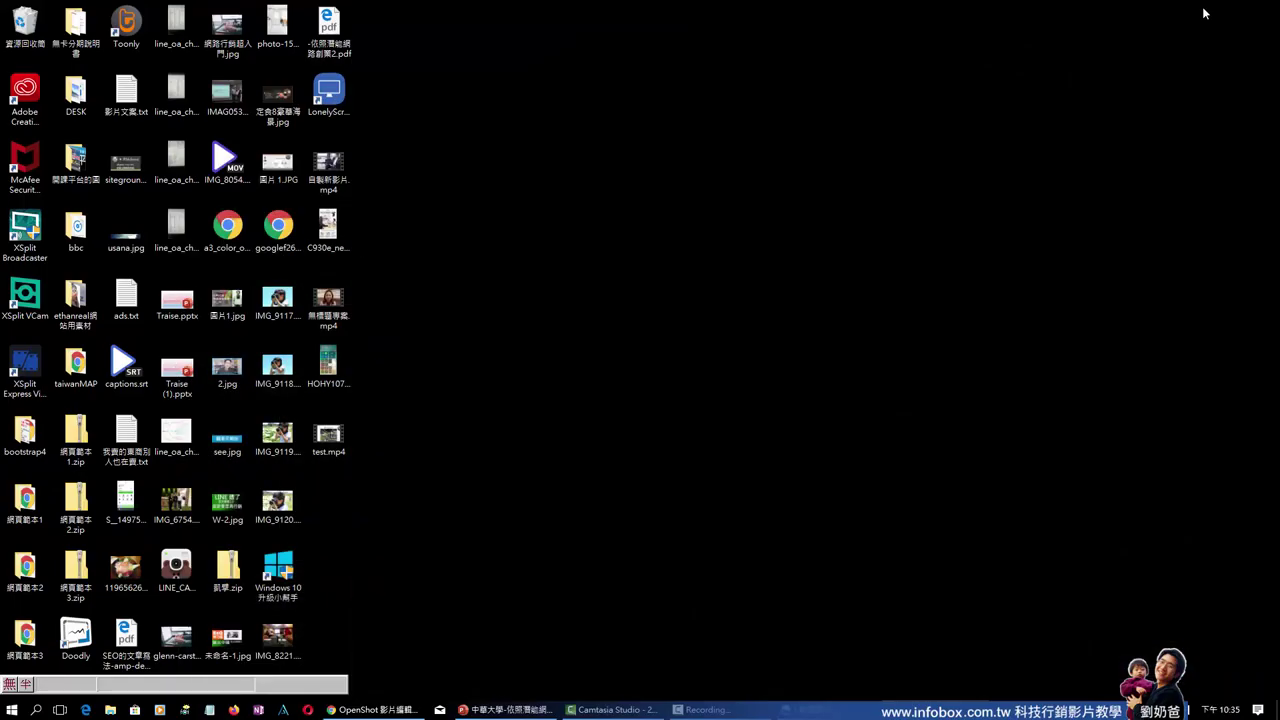
pyautogui.doubleClick(330, 437)
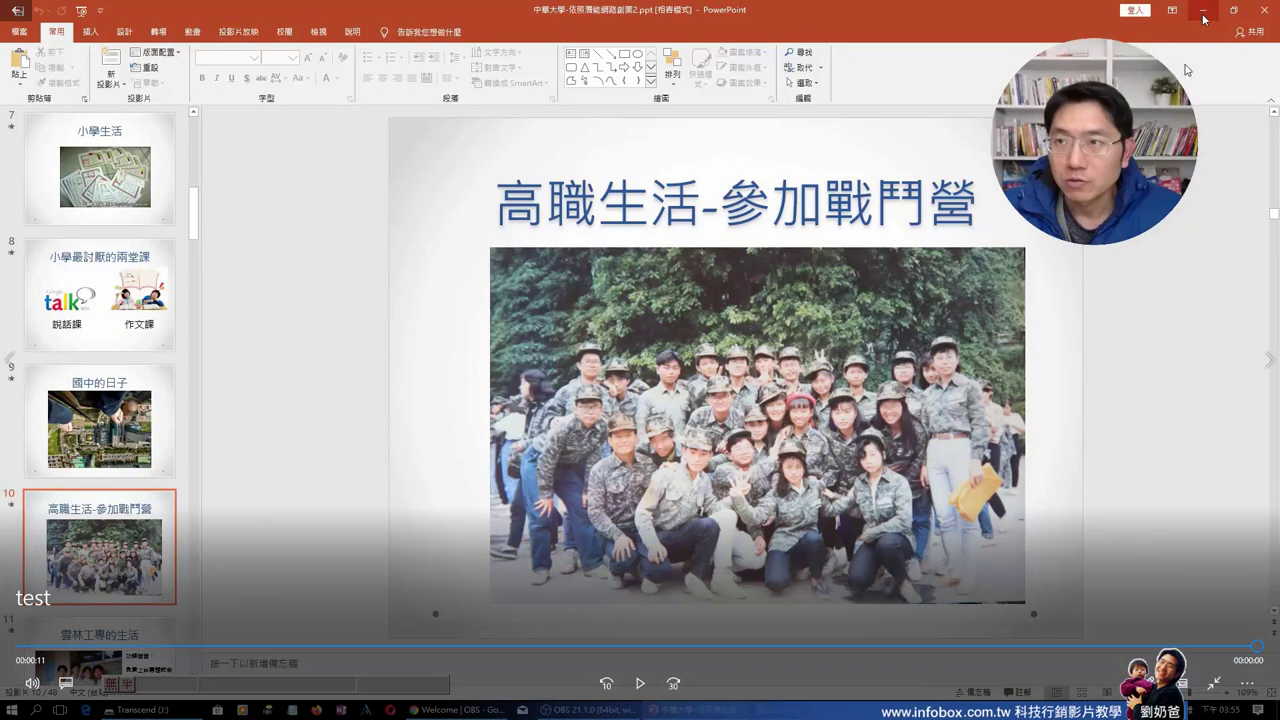
pyautogui.click(1270, 28)
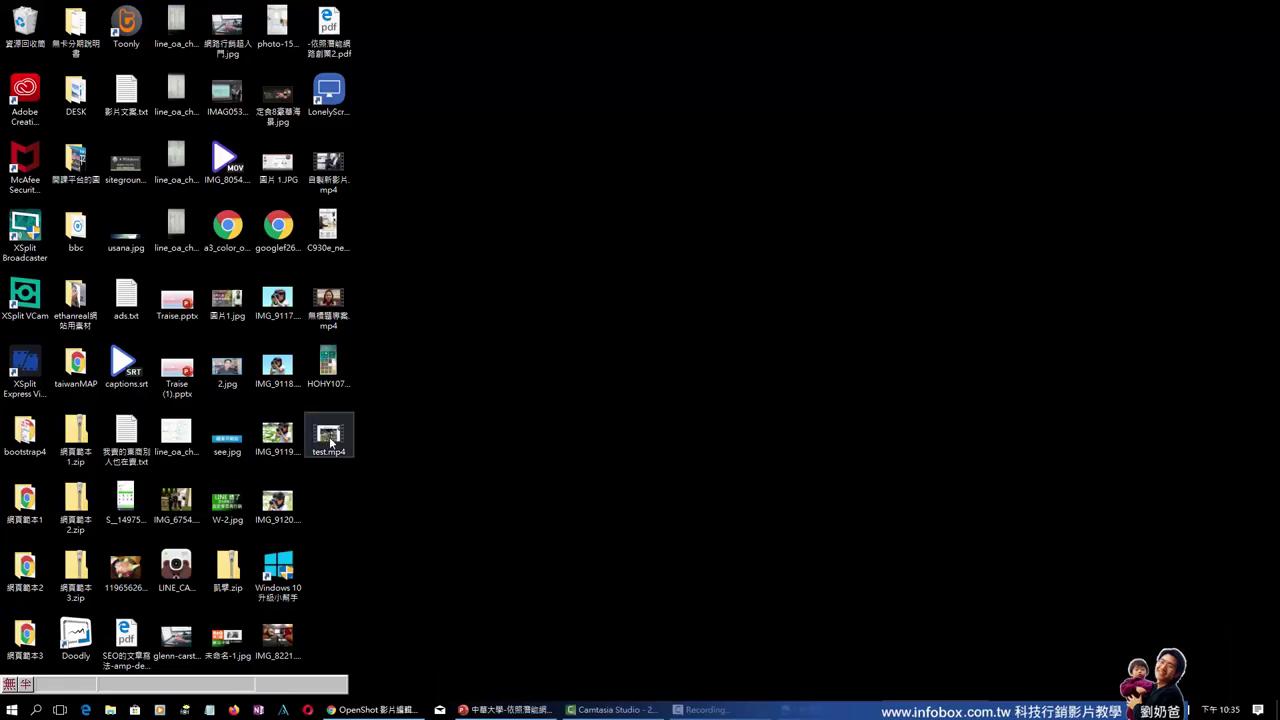
# Examine the length, resolution and frame rate in the file properties of test.mp4
pyautogui.rightClick(331, 443)
pyautogui.click(374, 426)
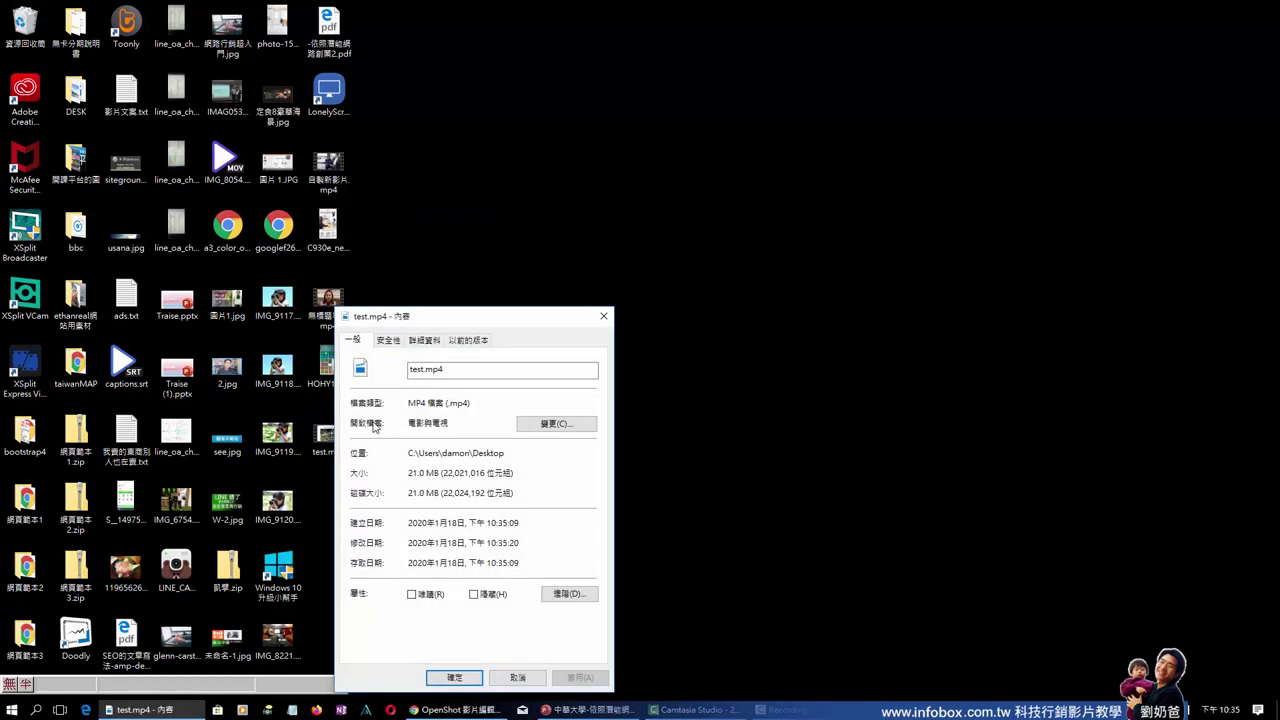
pyautogui.click(428, 342)
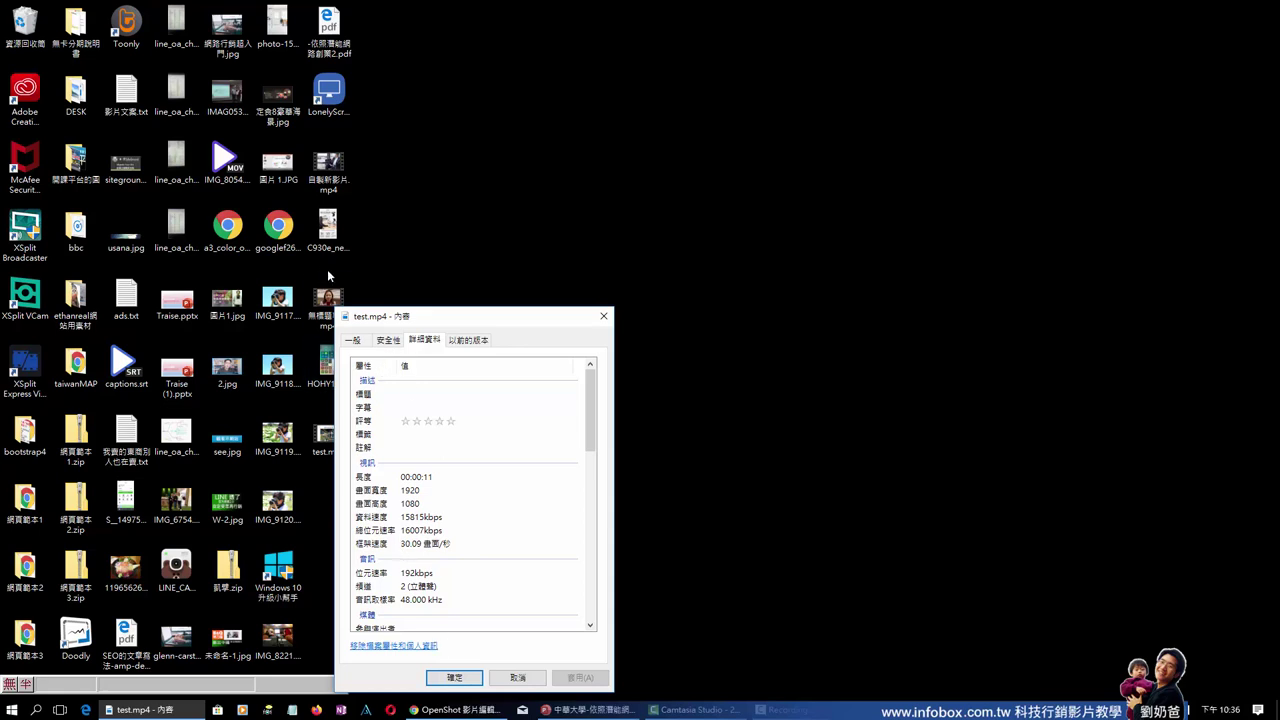
pyautogui.click(455, 678)
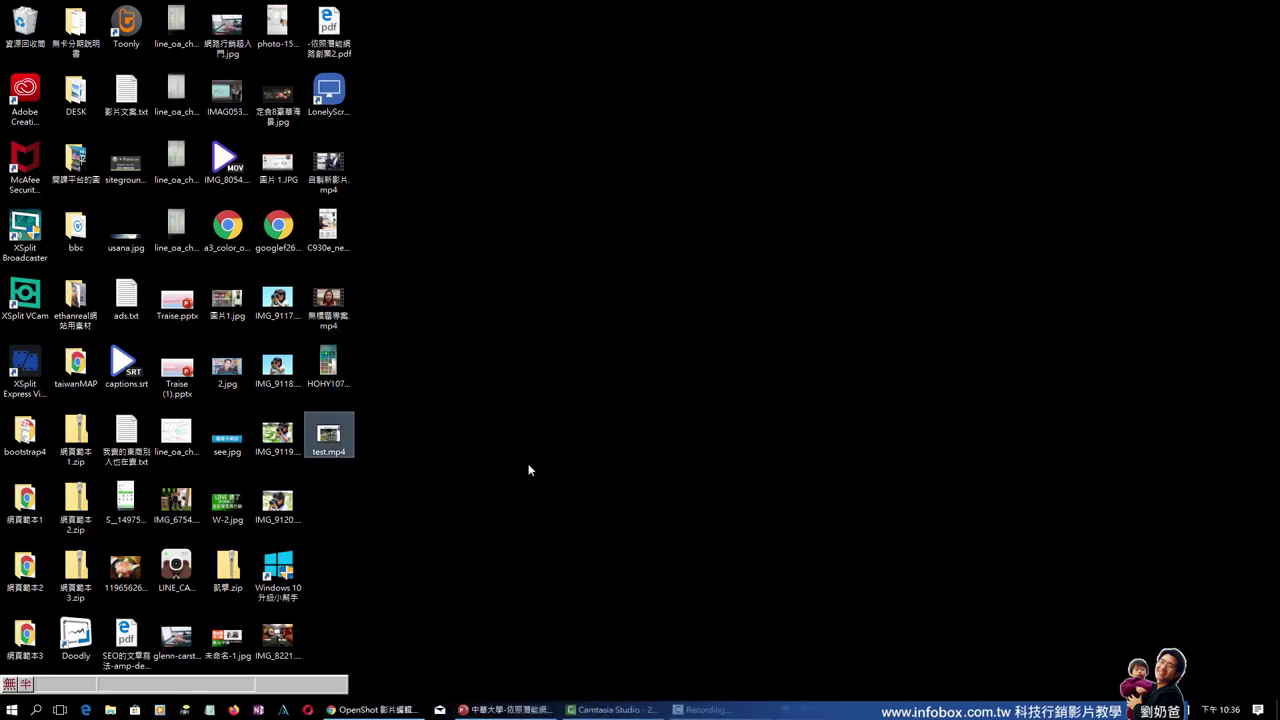
# Switch back to OpenShot and place 圖片 1.JPG on track 2 and 定食8豪華海景.jpg on track 3, overlapping the video
pyautogui.click(370, 709)
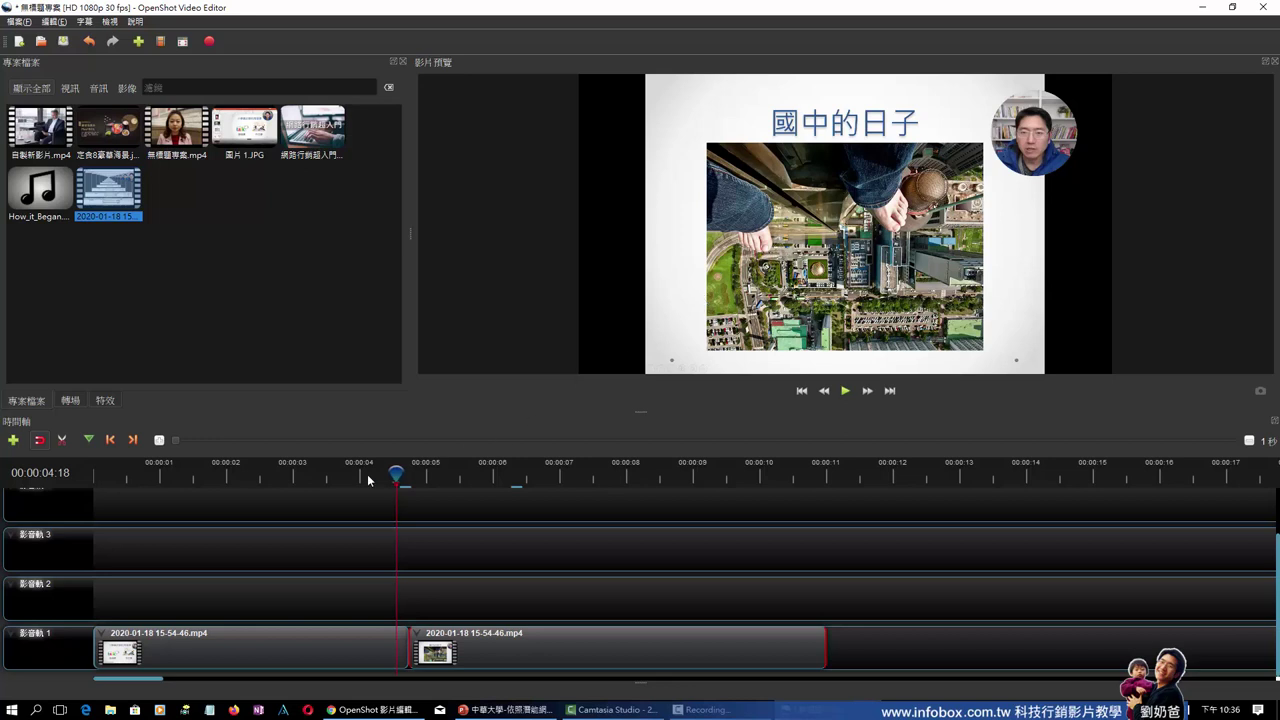
pyautogui.moveTo(395, 472); pyautogui.dragTo(433, 472)
pyautogui.scroll(-2, 228, 556)
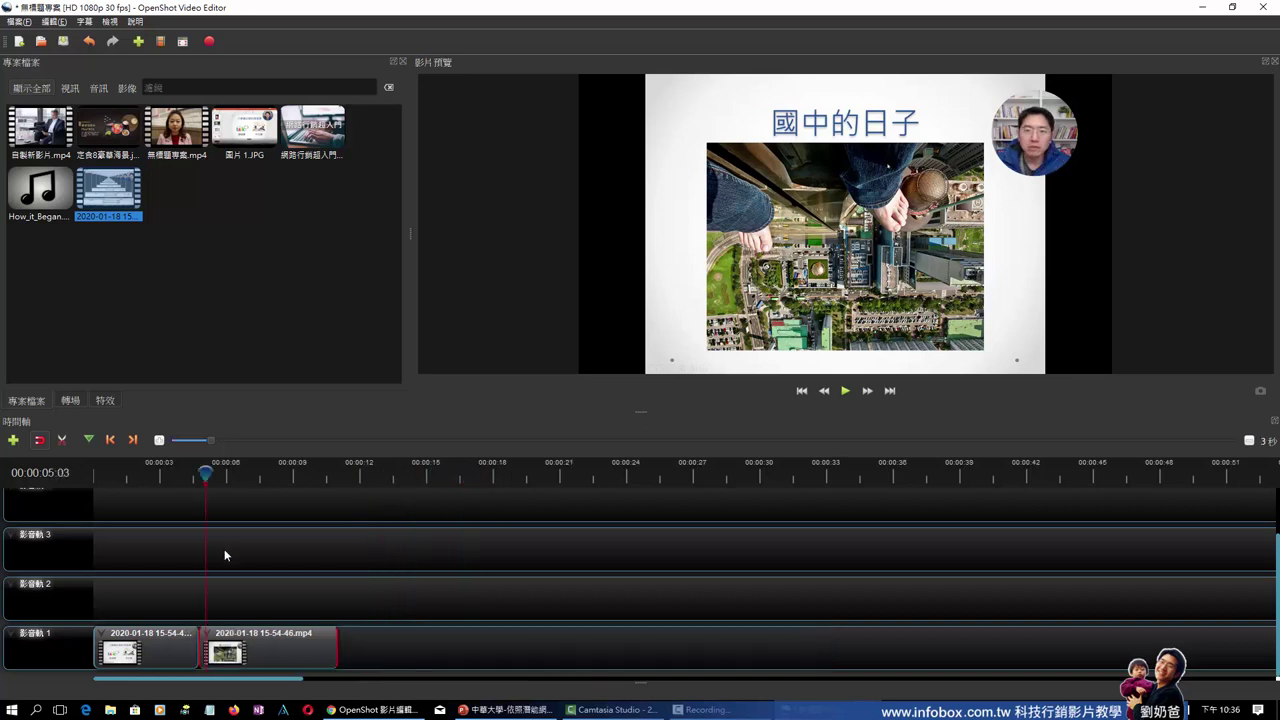
pyautogui.moveTo(230, 143); pyautogui.dragTo(219, 598)
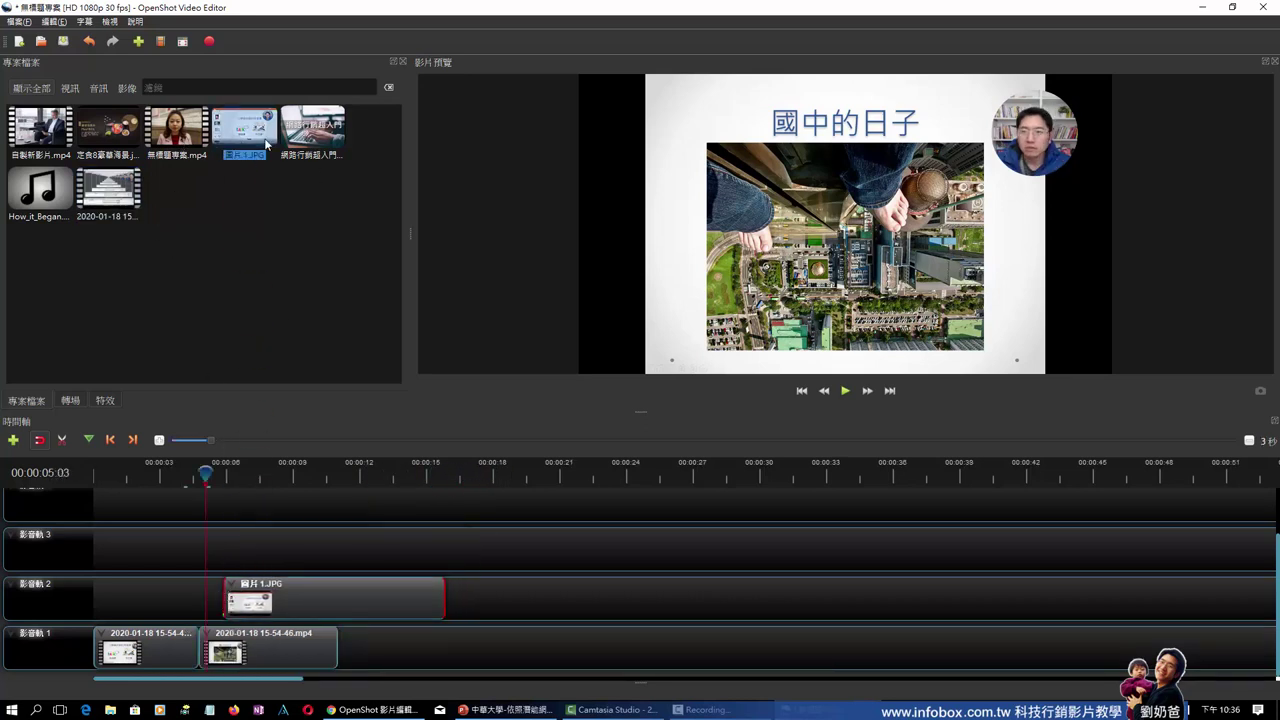
pyautogui.moveTo(110, 132); pyautogui.dragTo(186, 546)
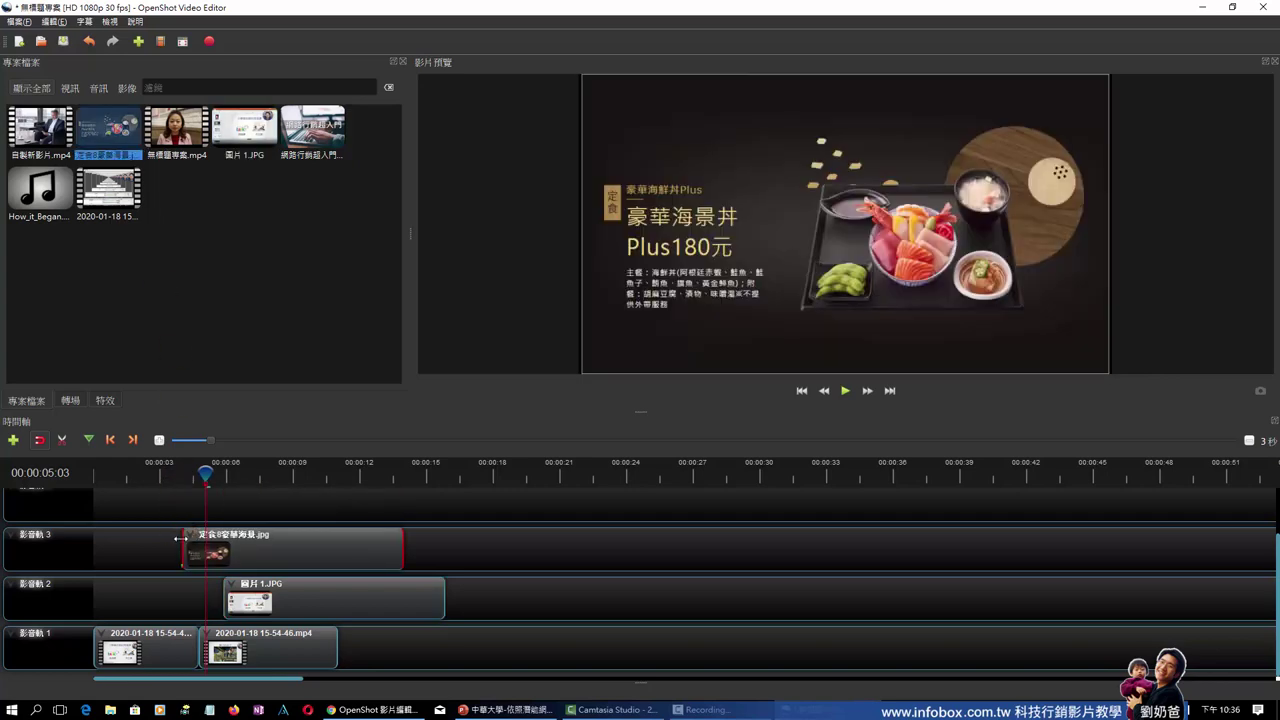
# Play the timeline from 00:00:03:14 to examine how the stacked image tracks cover the video
pyautogui.click(175, 476)
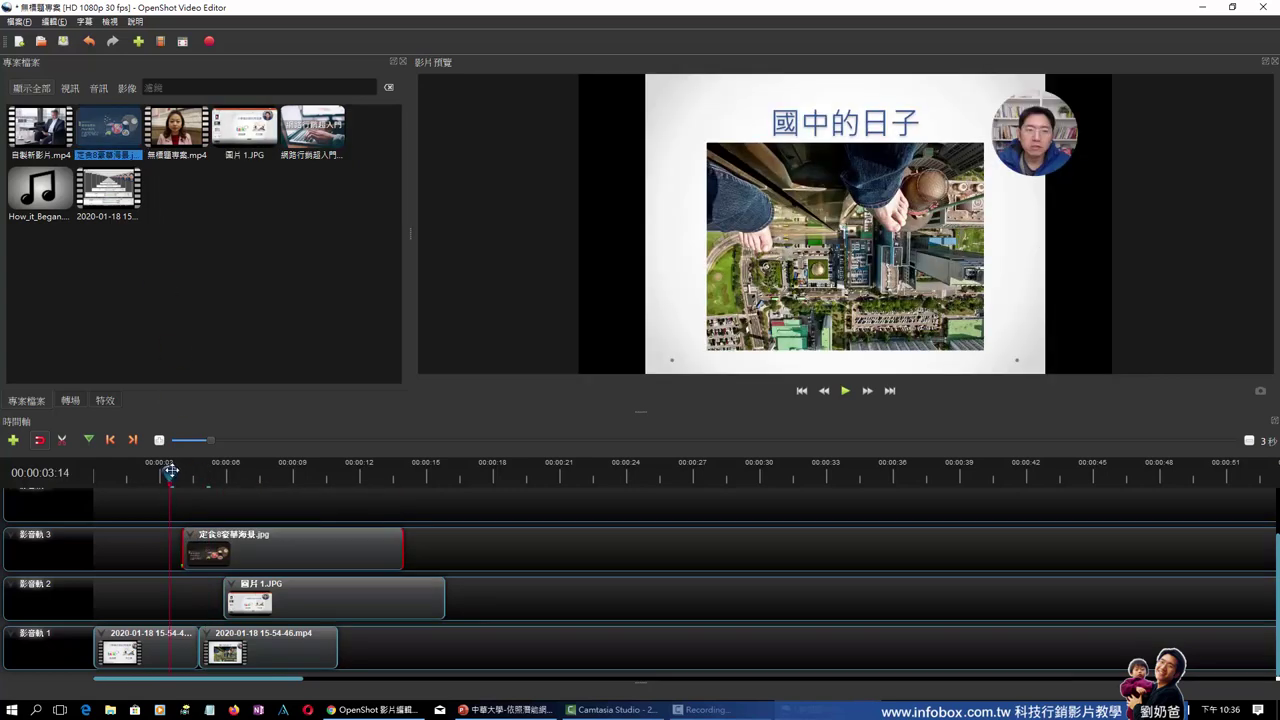
pyautogui.click(845, 391)
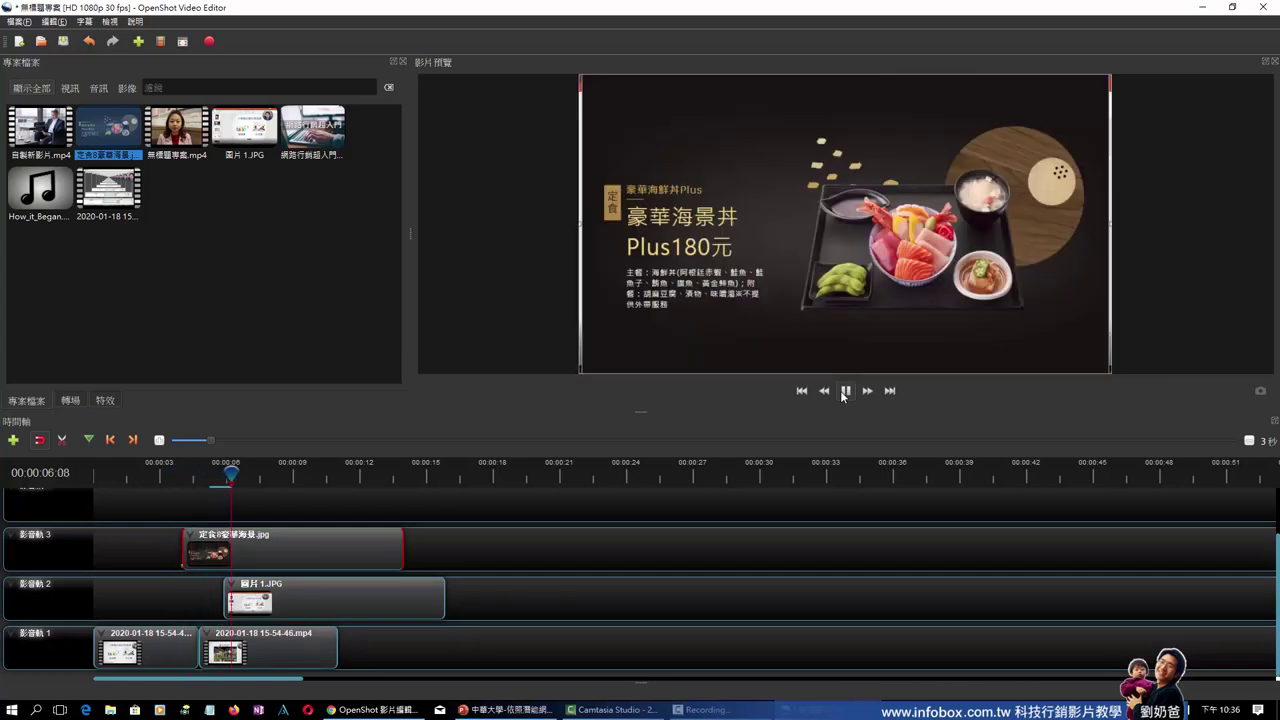
pyautogui.click(845, 391)
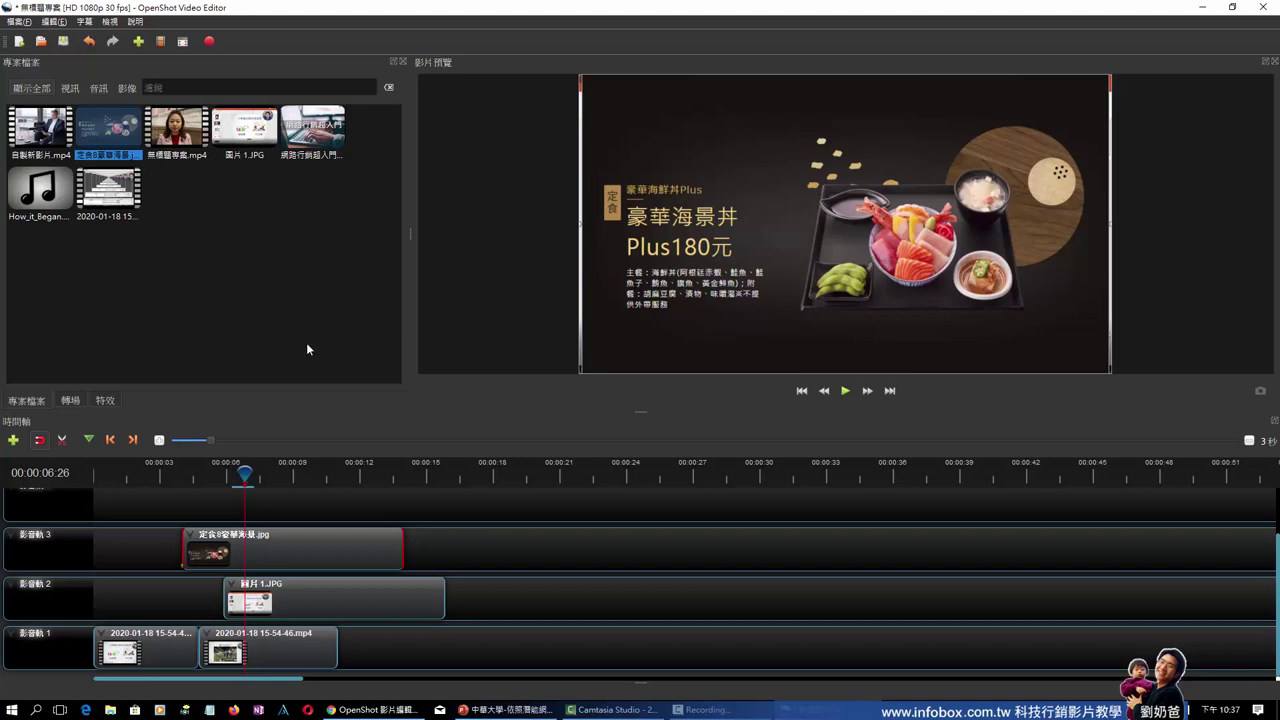
# Delete the image clips from tracks 3 and 2, leaving only the video segments on track 1
pyautogui.press('Delete')
pyautogui.click(309, 592)
pyautogui.press('Delete')
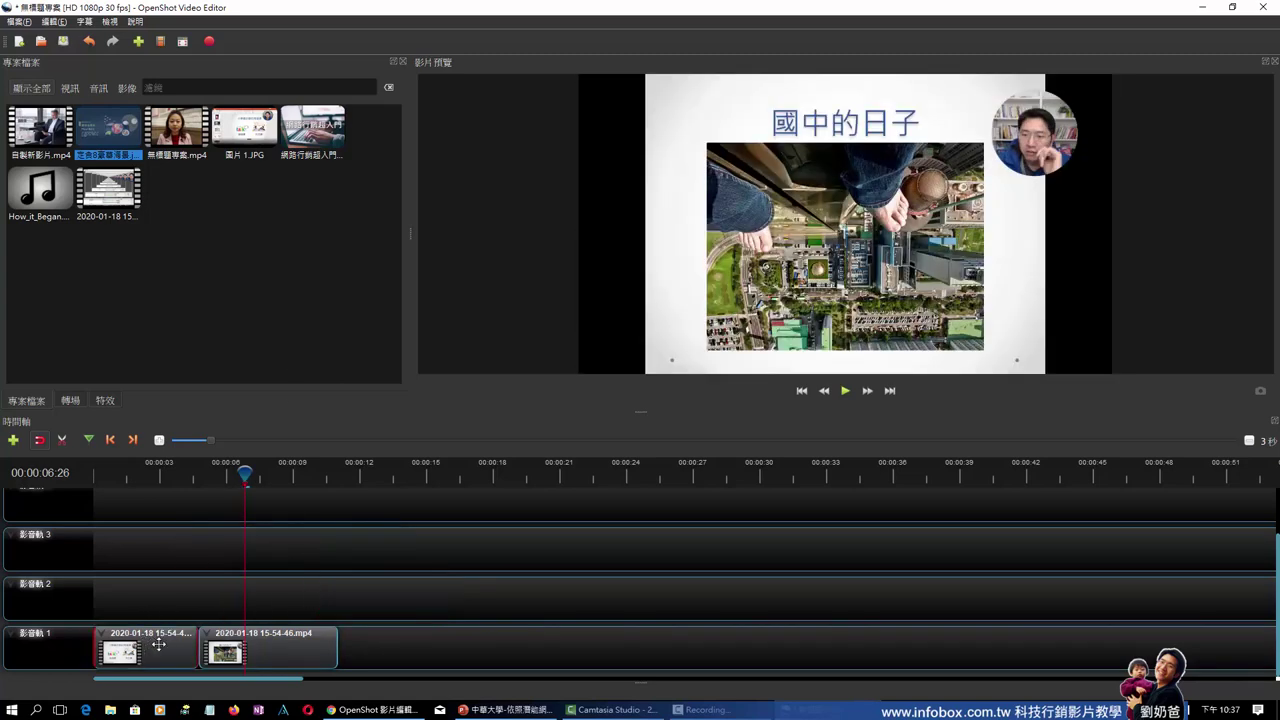
pyautogui.click(255, 648)
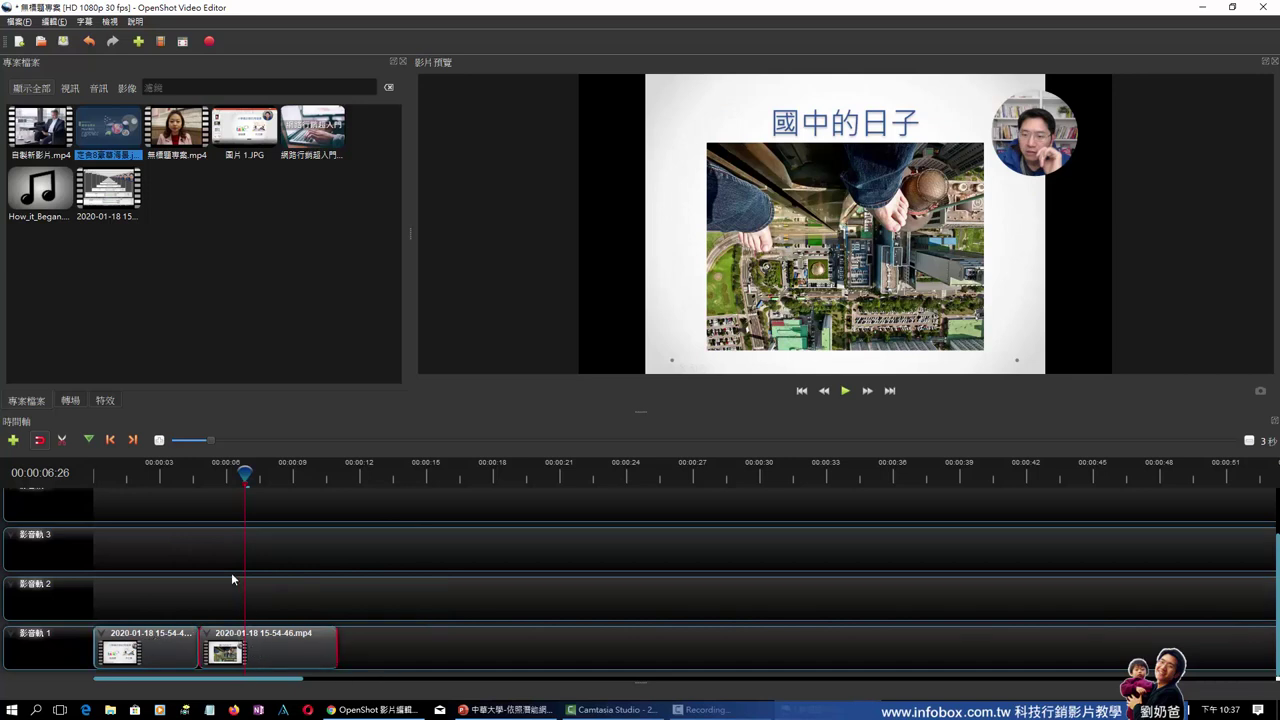